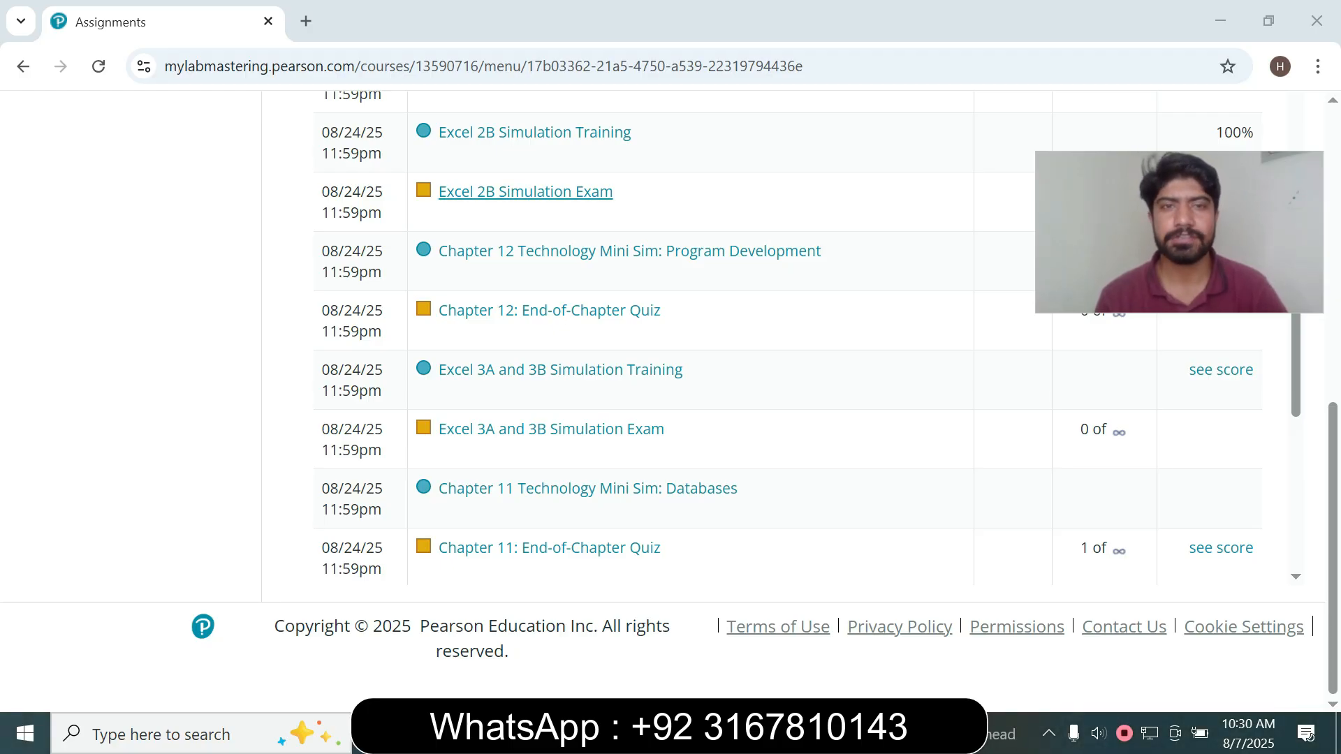
Open the Excel 2B Simulation Exam assignment and start the exam.
{"action": "left_click", "coordinate": [525, 192]}
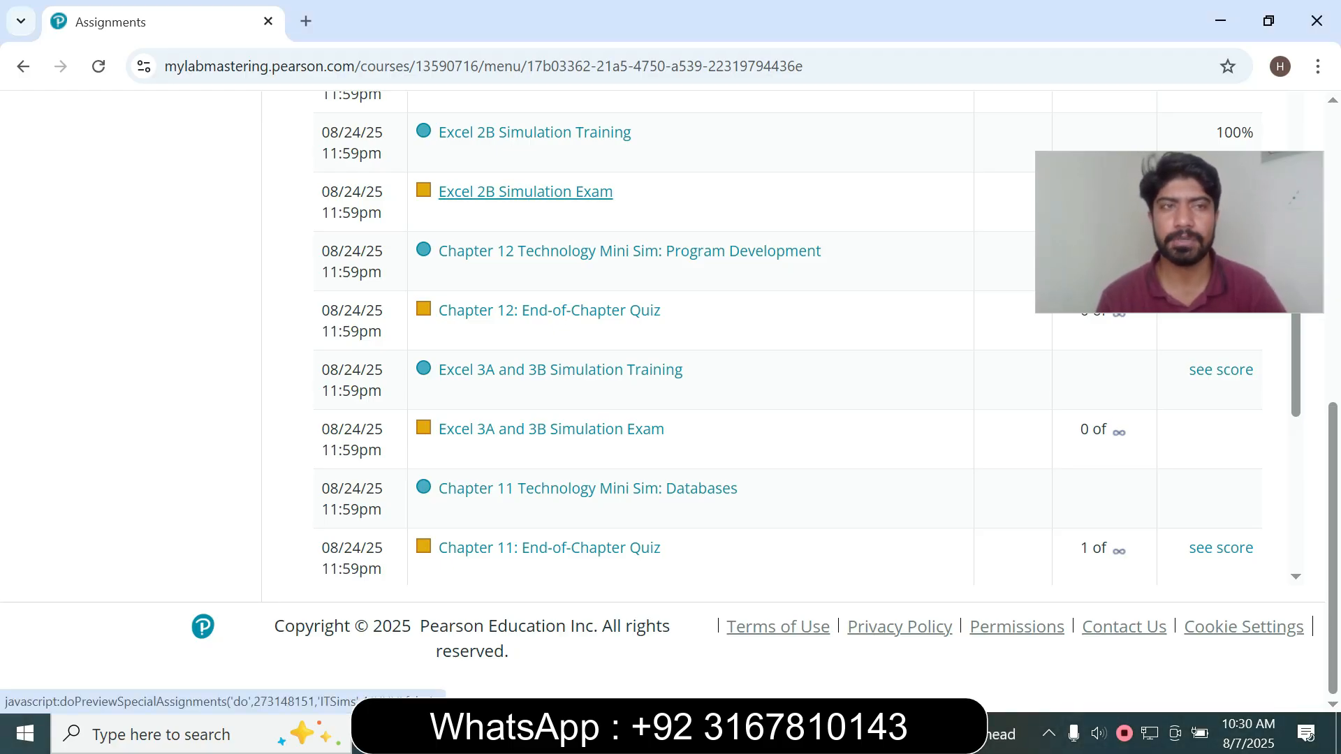
{"action": "left_click", "coordinate": [1151, 16]}
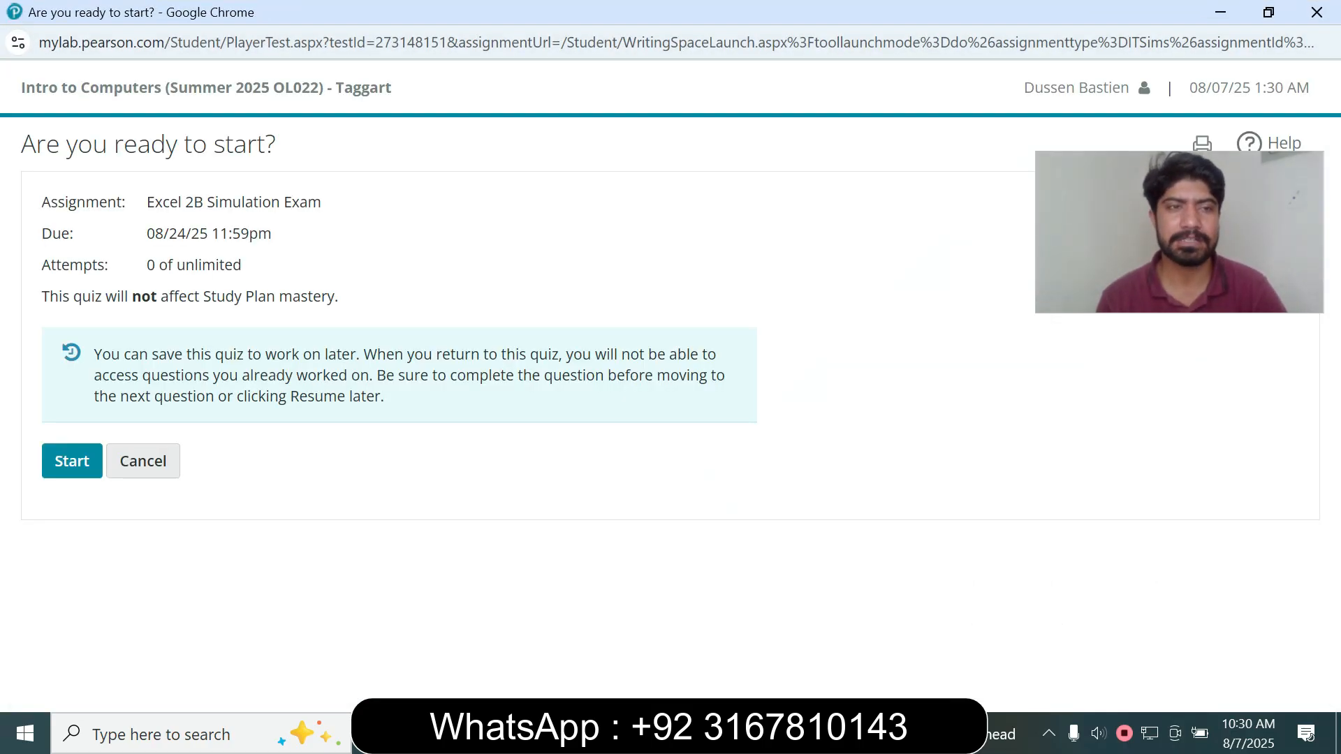
{"action": "left_click_drag", "start_coordinate": [147, 202], "coordinate": [323, 204]}
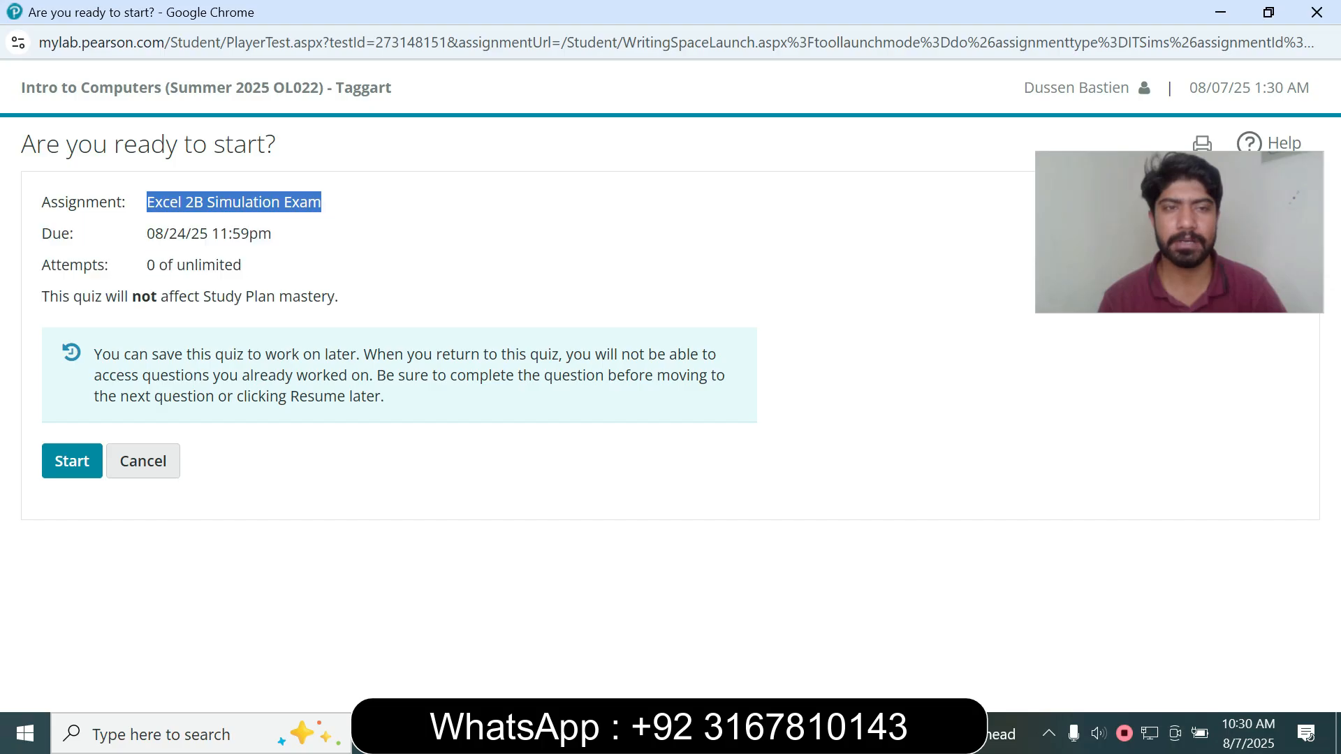
{"action": "left_click", "coordinate": [349, 223]}
{"action": "left_click", "coordinate": [72, 461]}
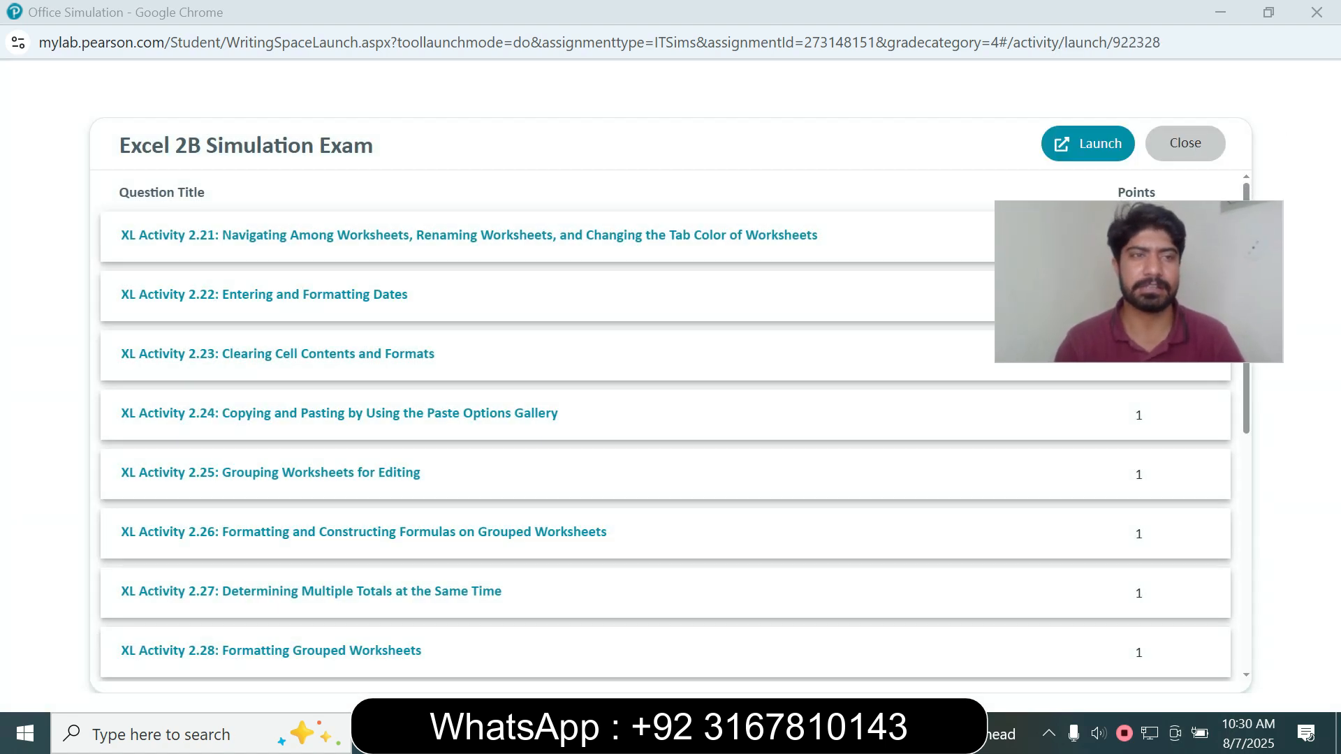
{"action": "left_click_drag", "start_coordinate": [119, 145], "coordinate": [373, 145]}
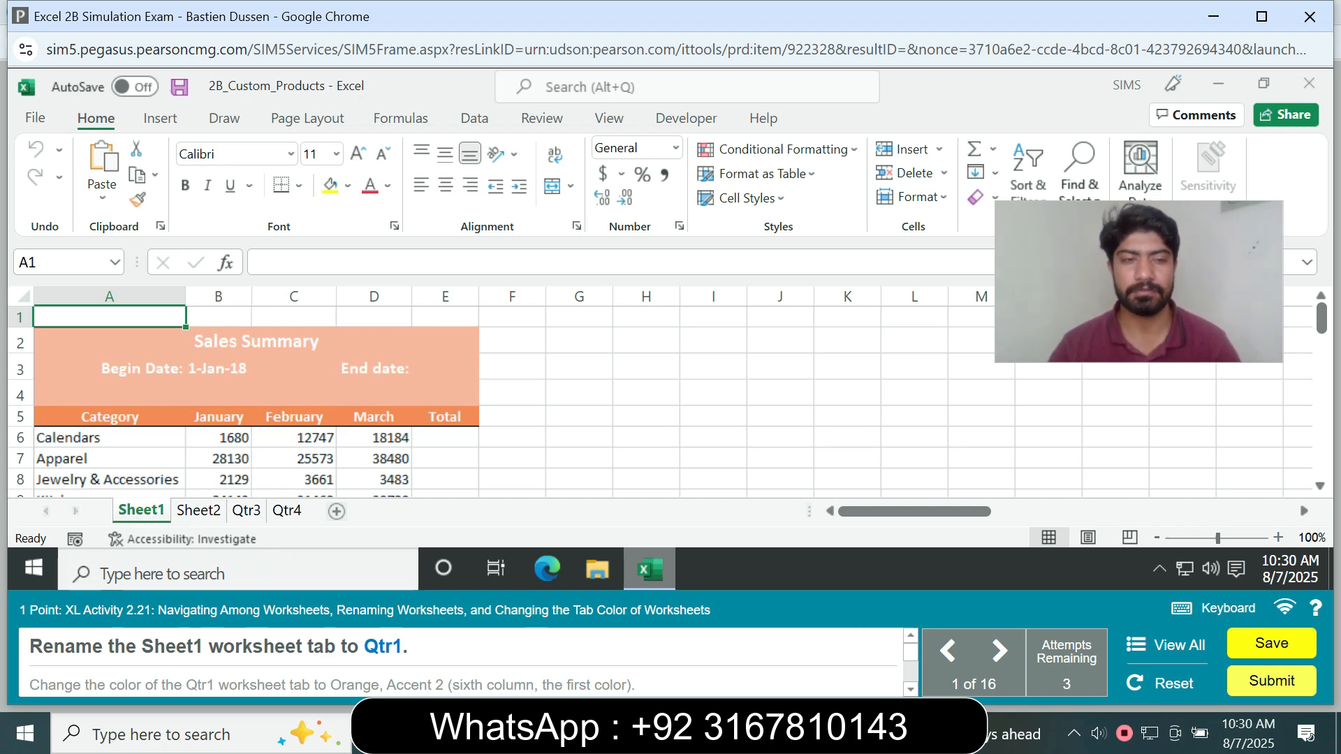
Rename the Sheet1 worksheet tab to Qtr1 and set its tab color to Orange, Accent 2.
{"action": "right_click", "coordinate": [145, 512]}
{"action": "left_click", "coordinate": [203, 304]}
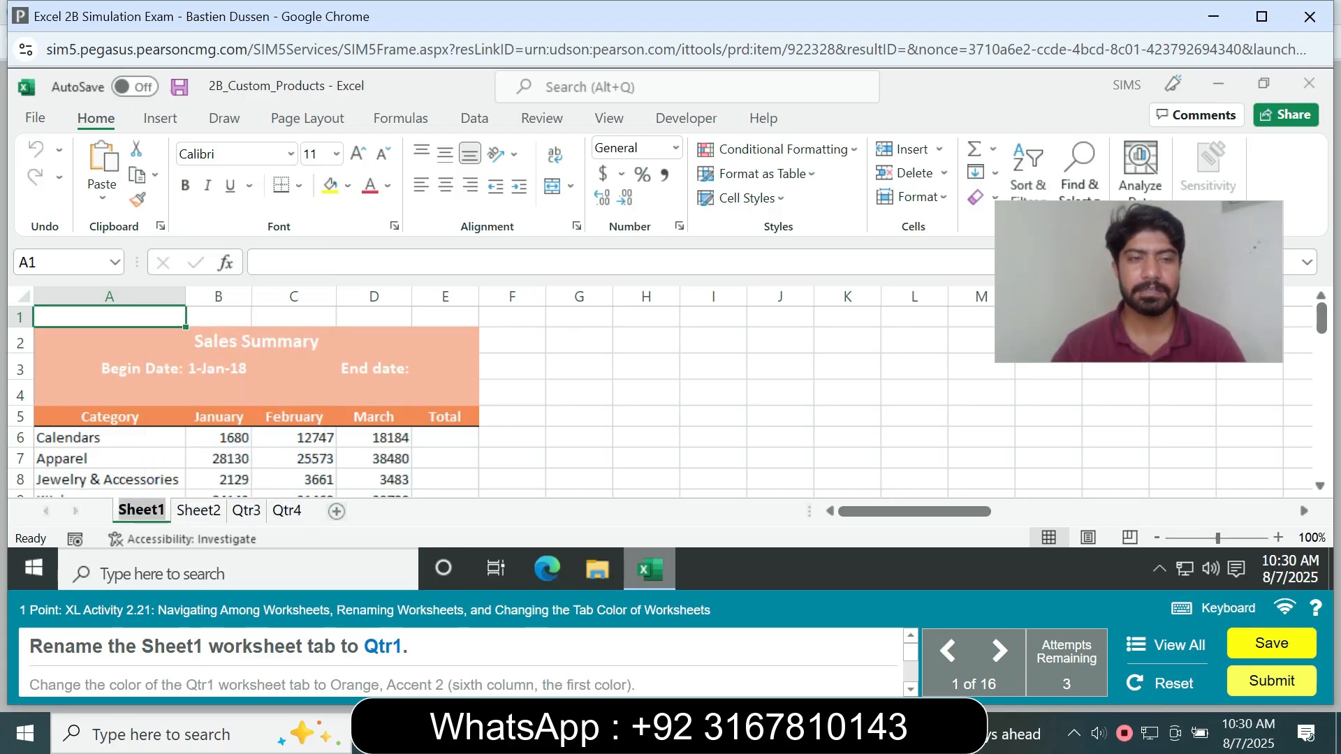
{"action": "type", "text": "Q"}
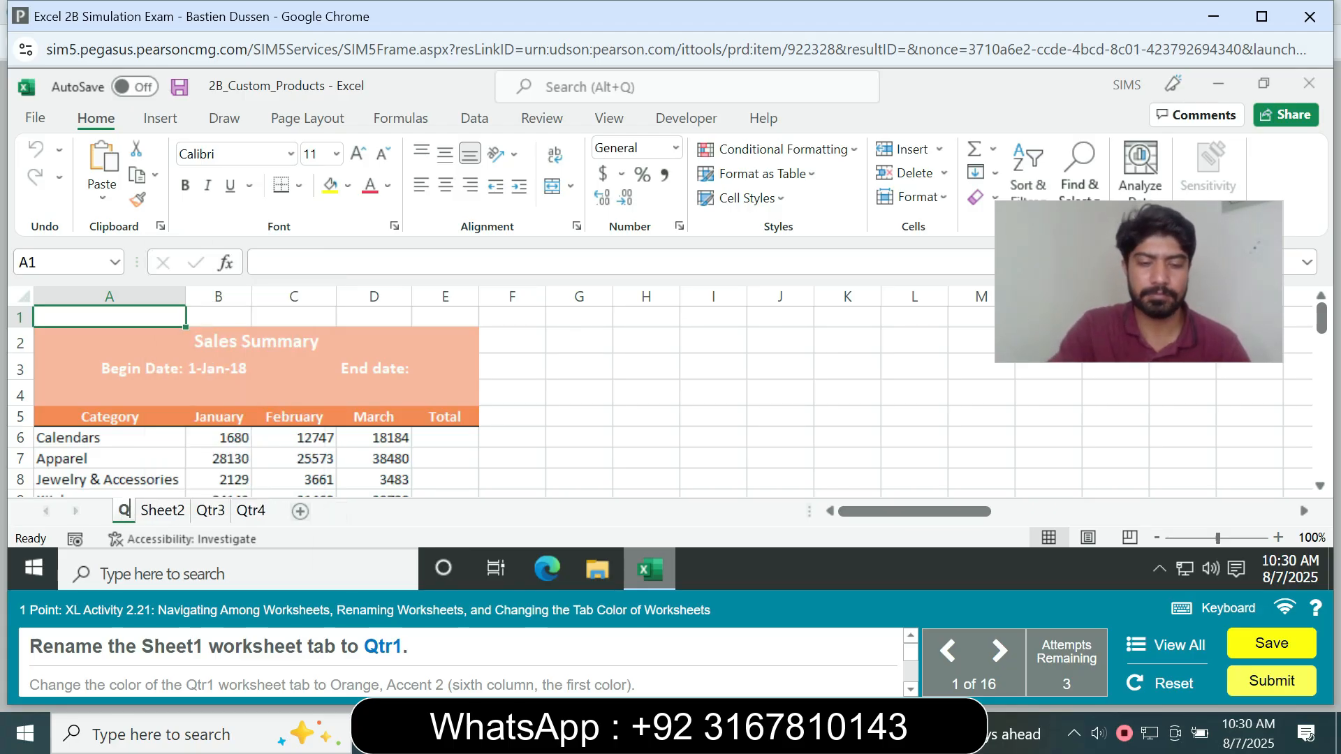
{"action": "type", "text": "tr1"}
{"action": "key", "text": "Return"}
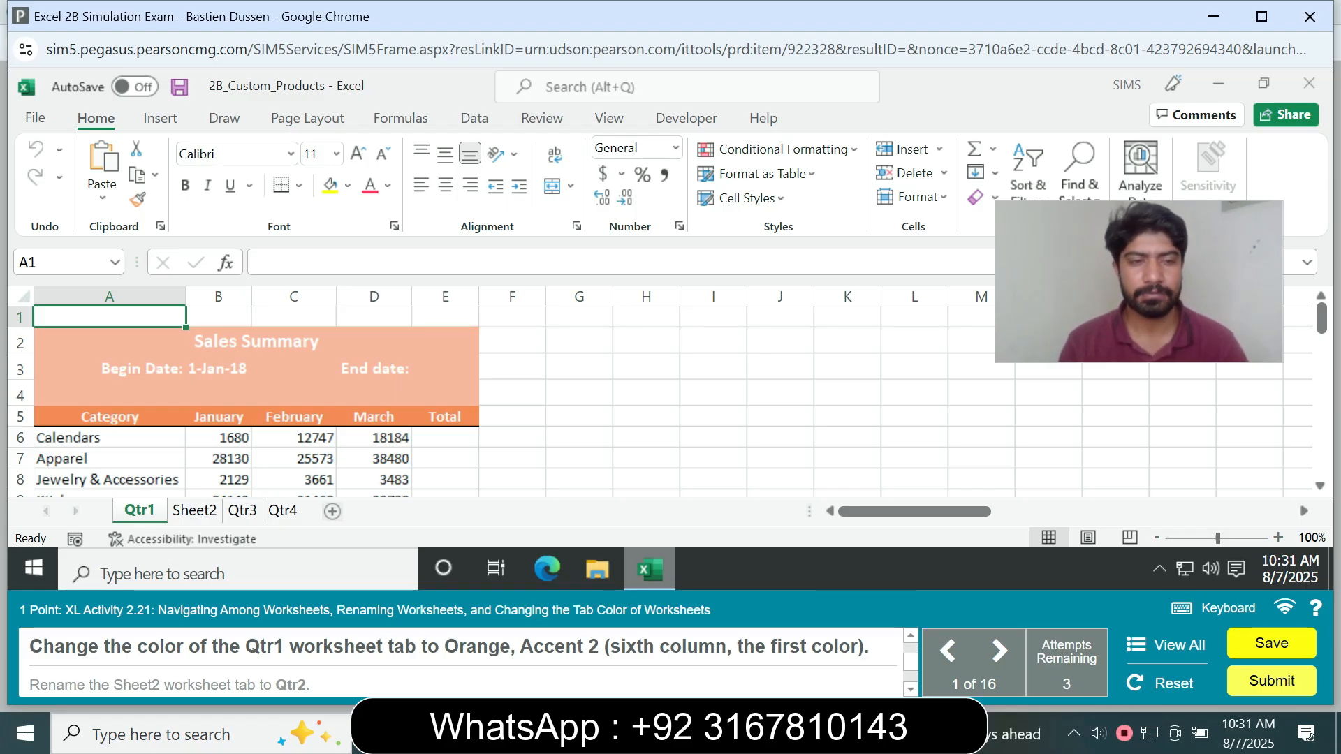
{"action": "right_click", "coordinate": [140, 511]}
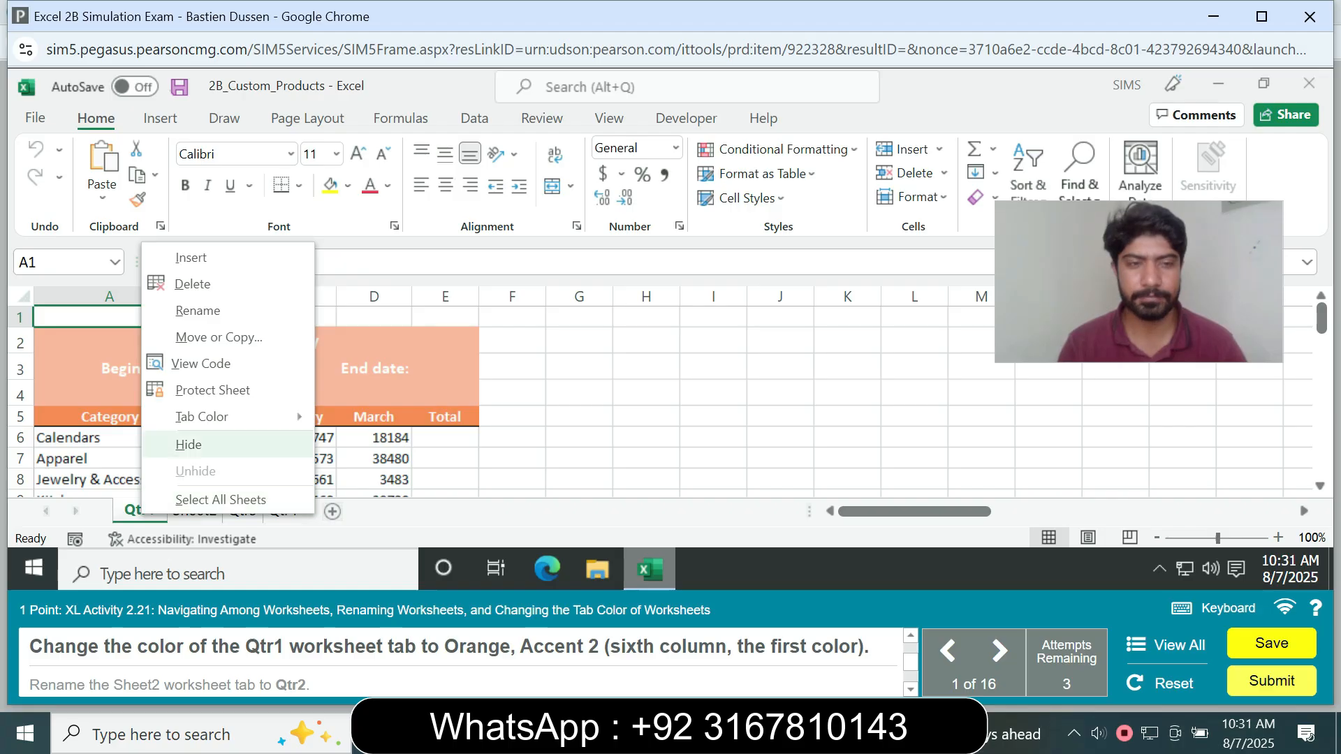
{"action": "mouse_move", "coordinate": [210, 416]}
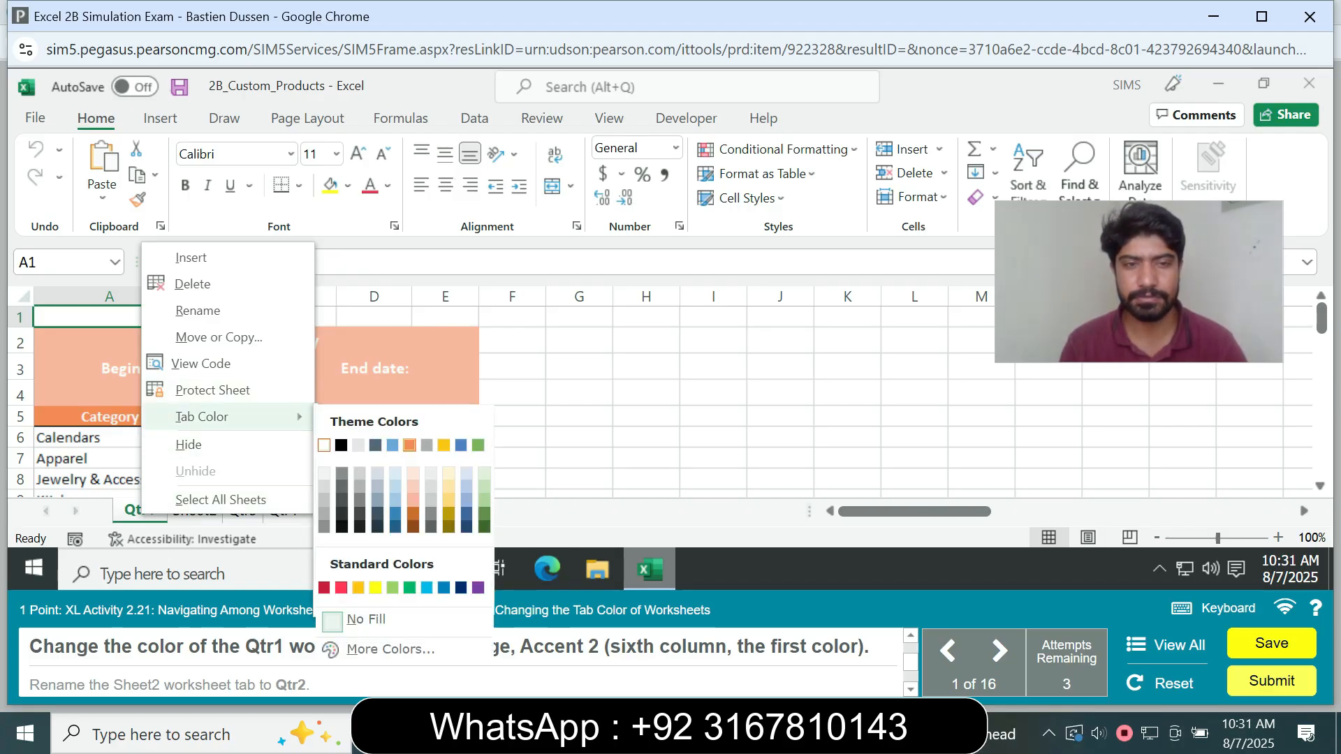
{"action": "left_click", "coordinate": [409, 445]}
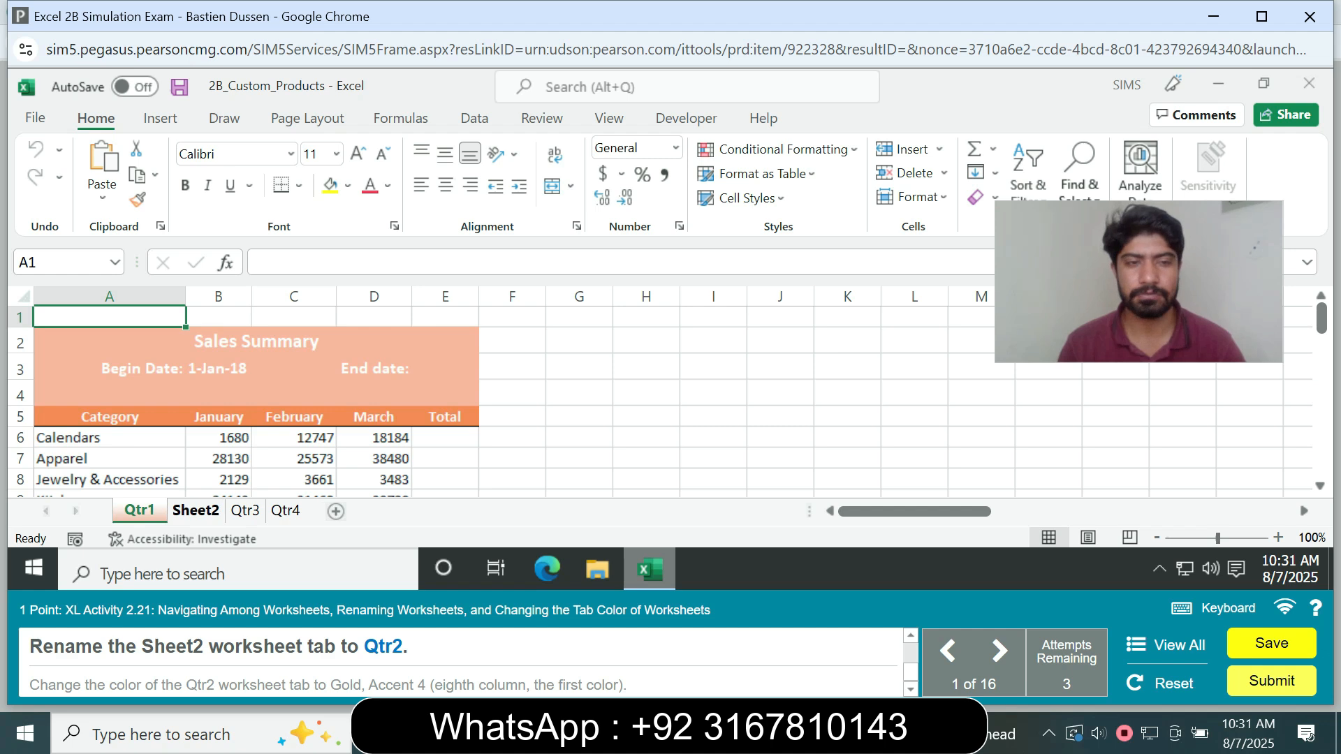
Rename the Sheet2 worksheet tab to Qtr2 and set its tab color to Gold, Accent 4.
{"action": "right_click", "coordinate": [195, 511]}
{"action": "left_click", "coordinate": [230, 306]}
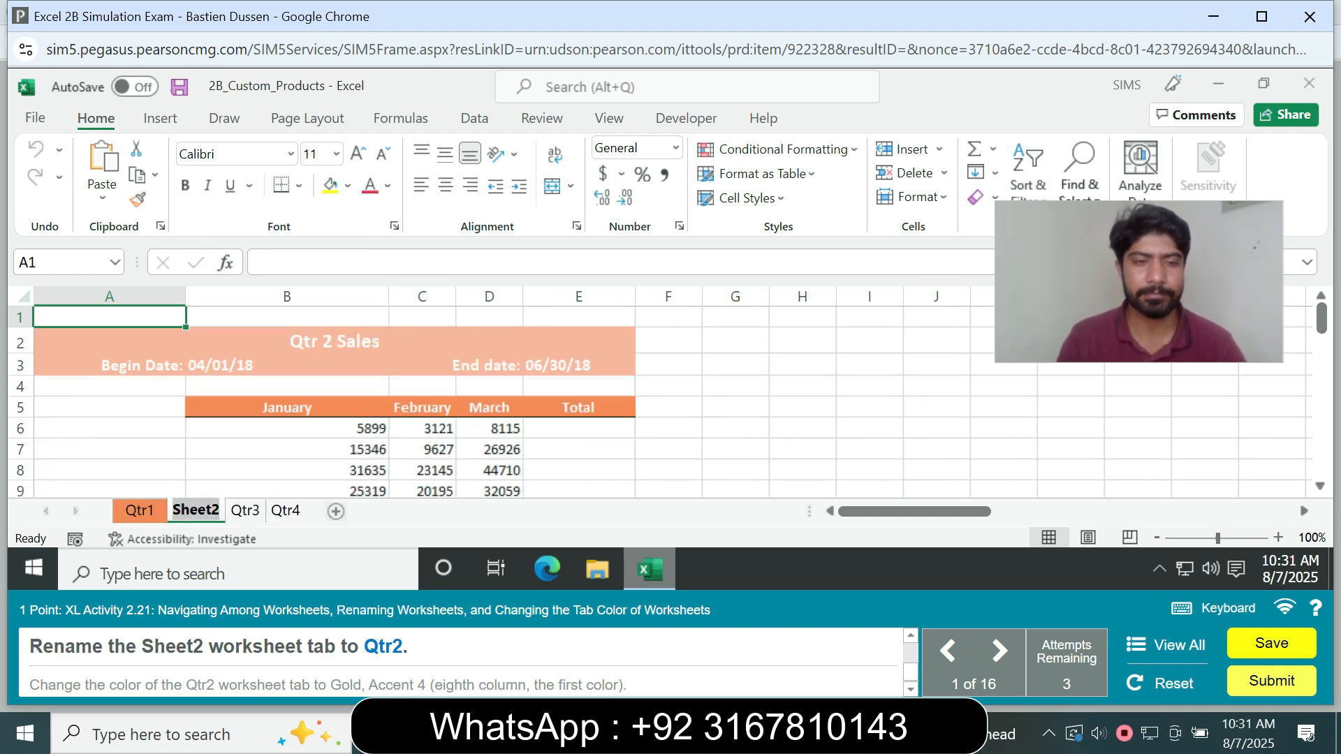
{"action": "type", "text": "Qtr2"}
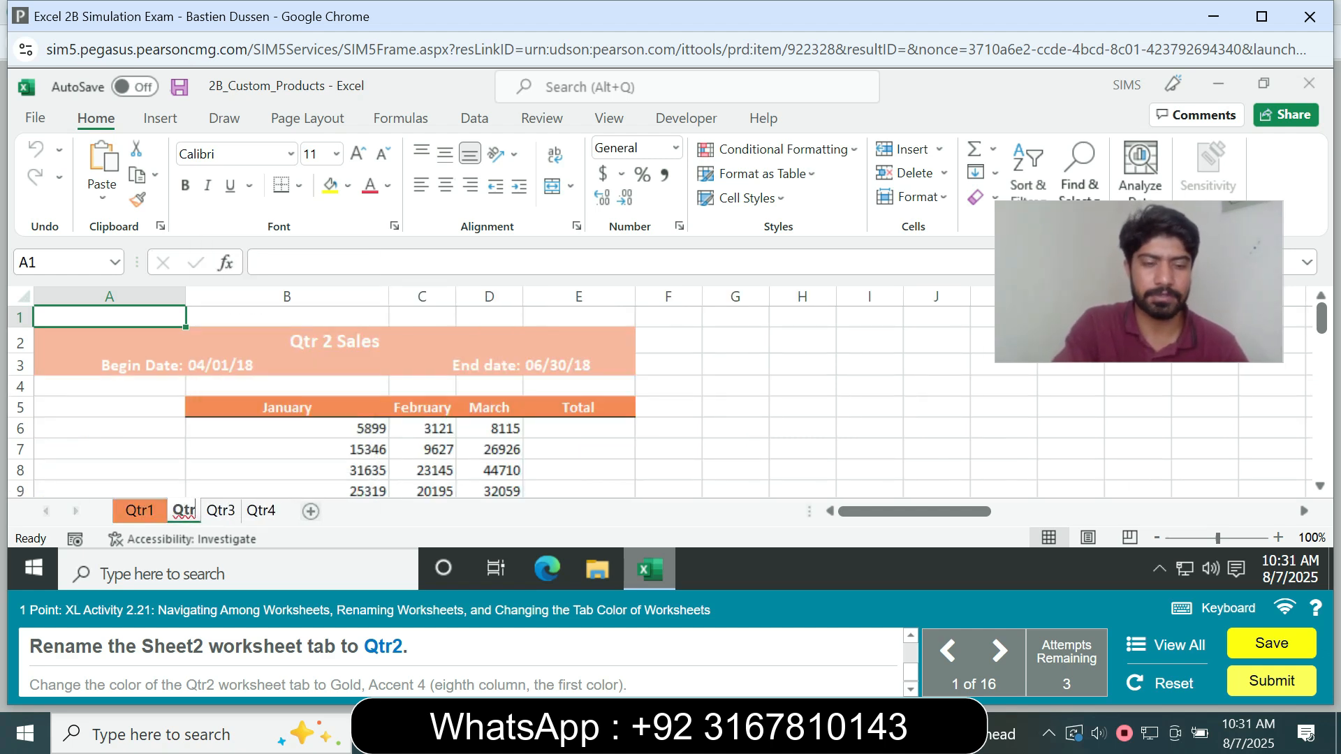
{"action": "key", "text": "Return"}
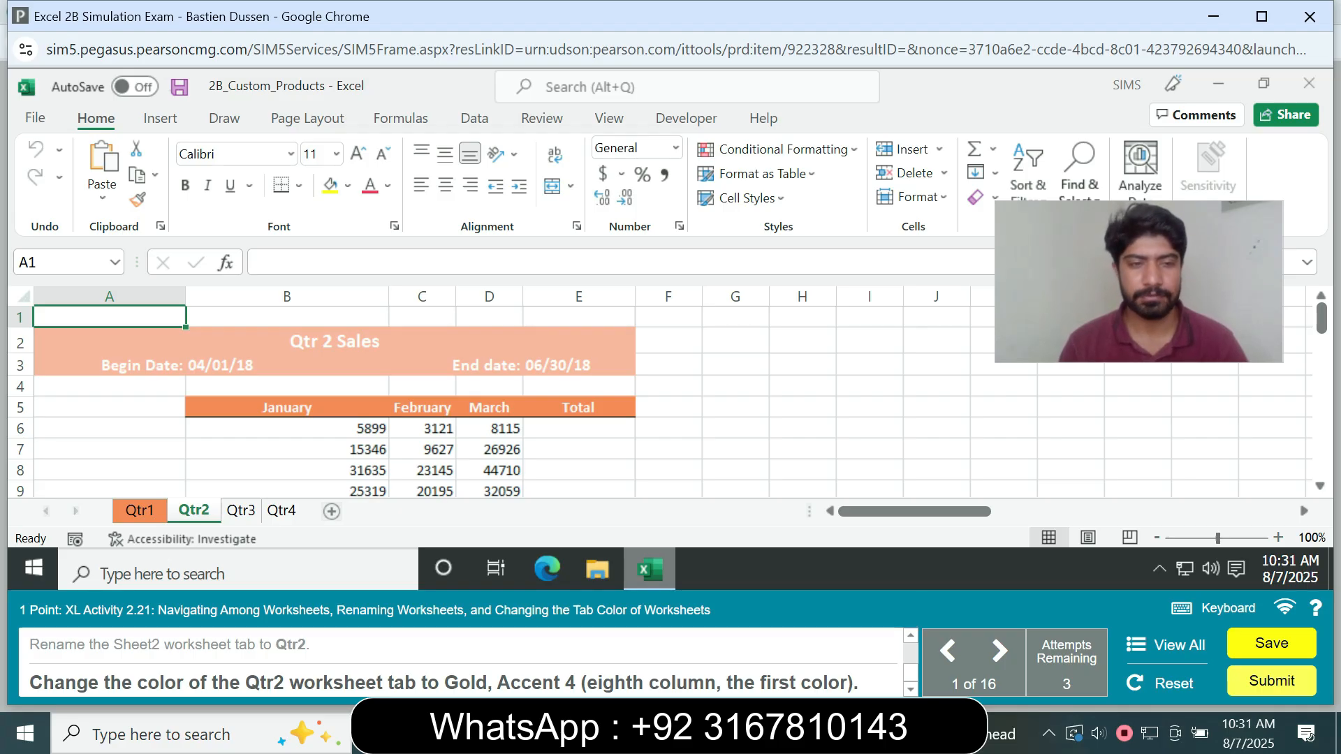
{"action": "right_click", "coordinate": [198, 512]}
{"action": "mouse_move", "coordinate": [279, 421]}
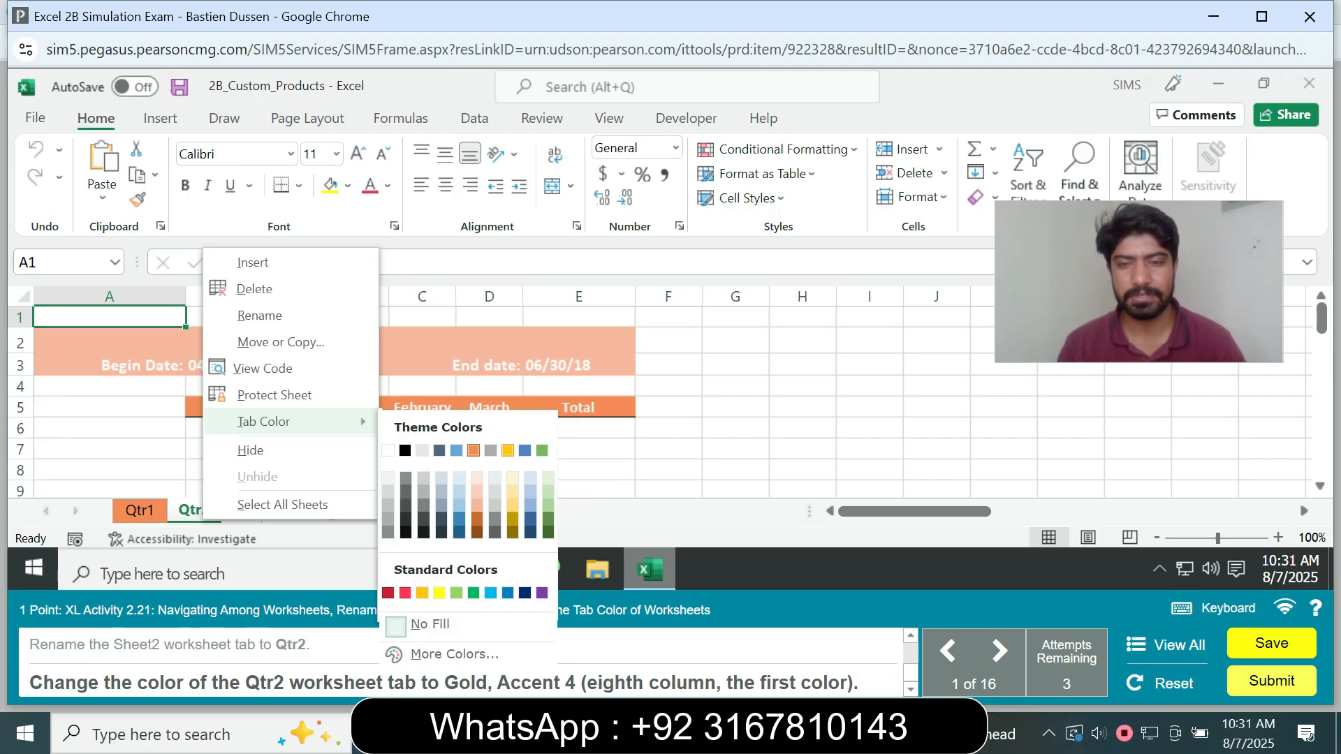
{"action": "left_click", "coordinate": [508, 451]}
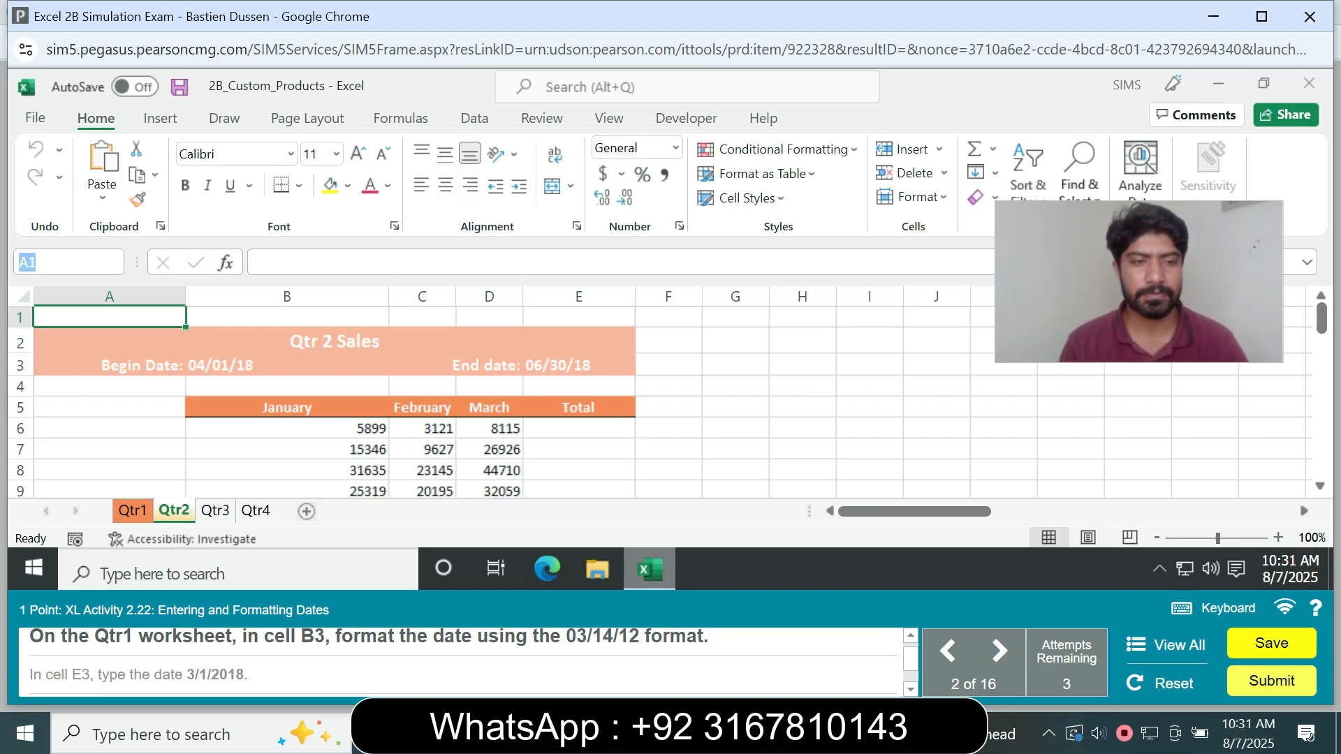
On the Qtr1 worksheet, format the date in cell B3 with the 03/14/12 date type.
{"action": "left_click", "coordinate": [133, 511]}
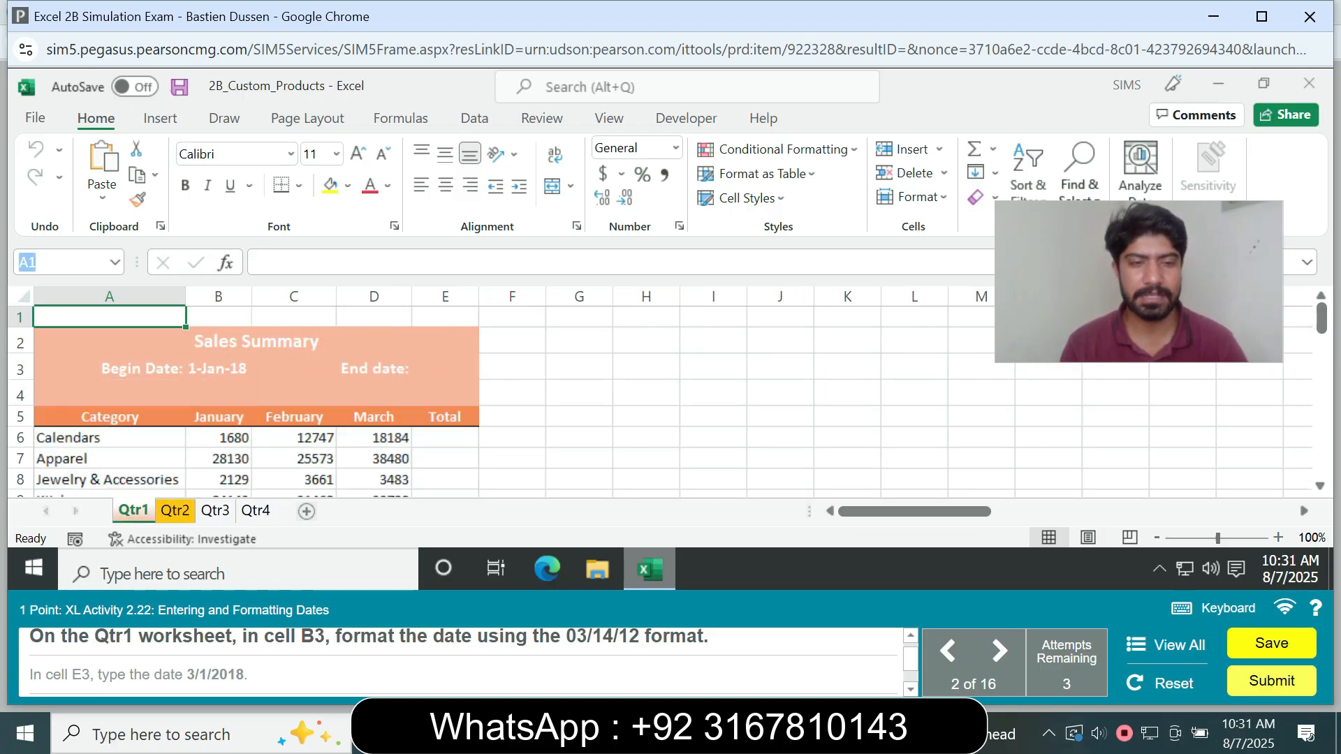
{"action": "type", "text": "B3"}
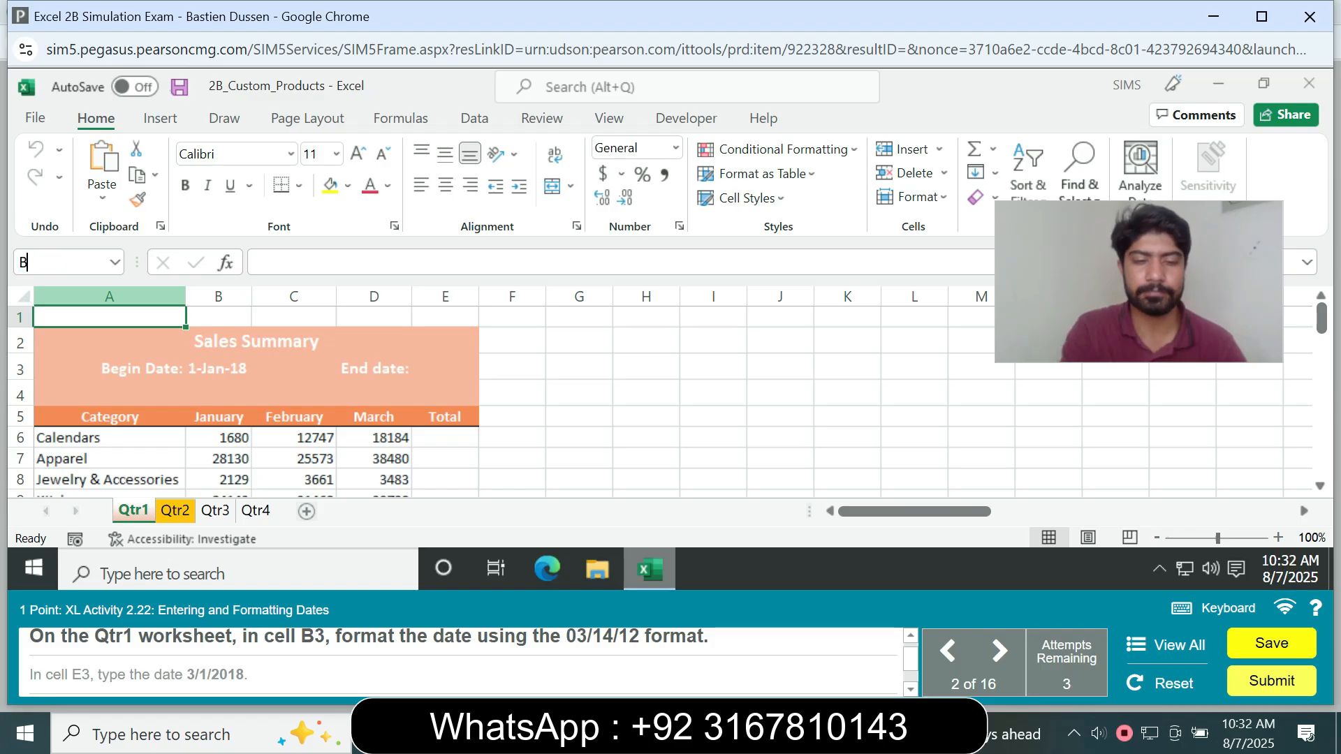
{"action": "key", "text": "Return"}
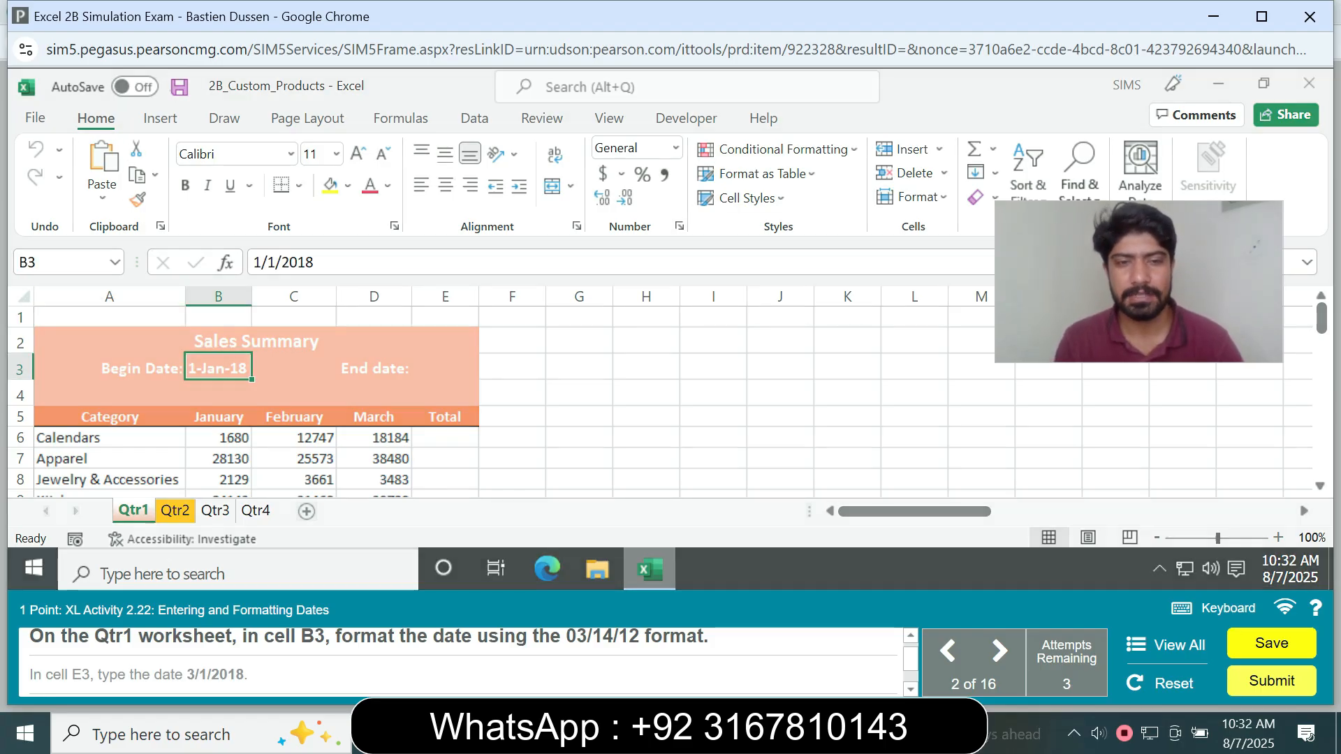
{"action": "key", "text": "ctrl+1"}
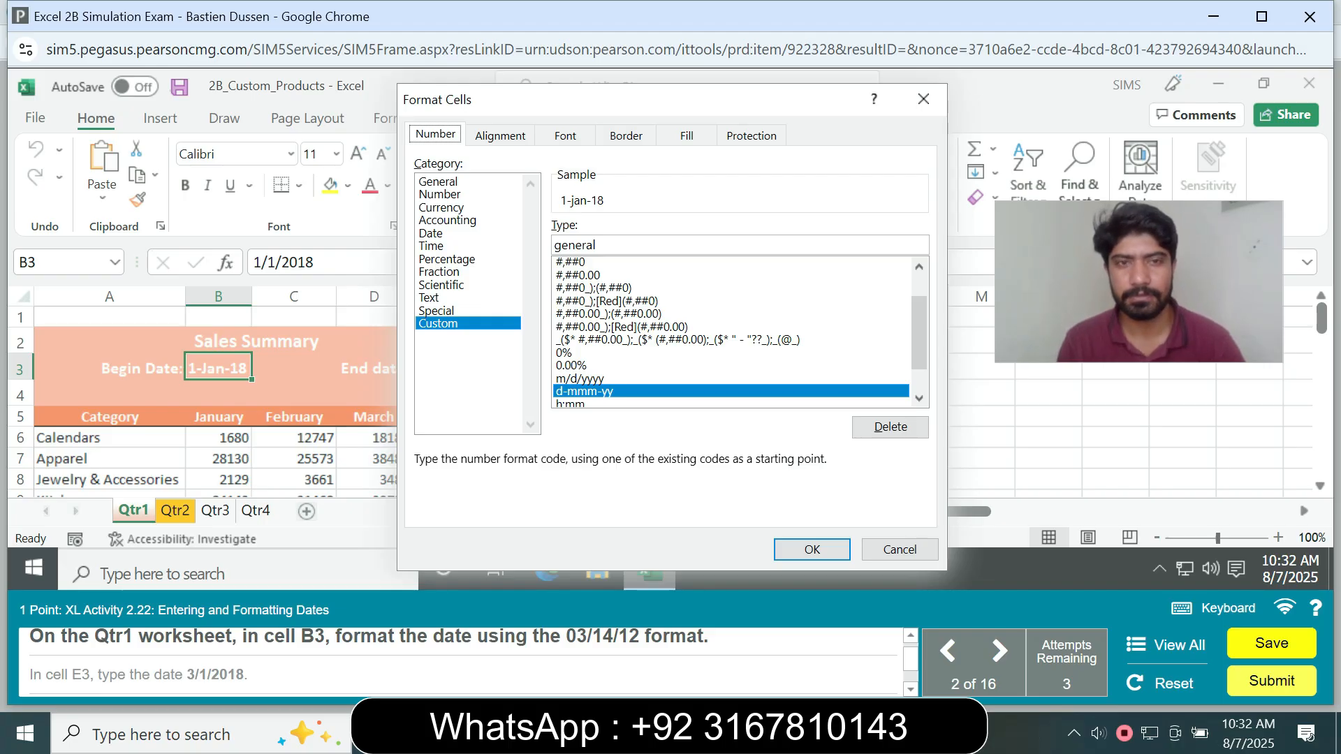
{"action": "left_click", "coordinate": [431, 246]}
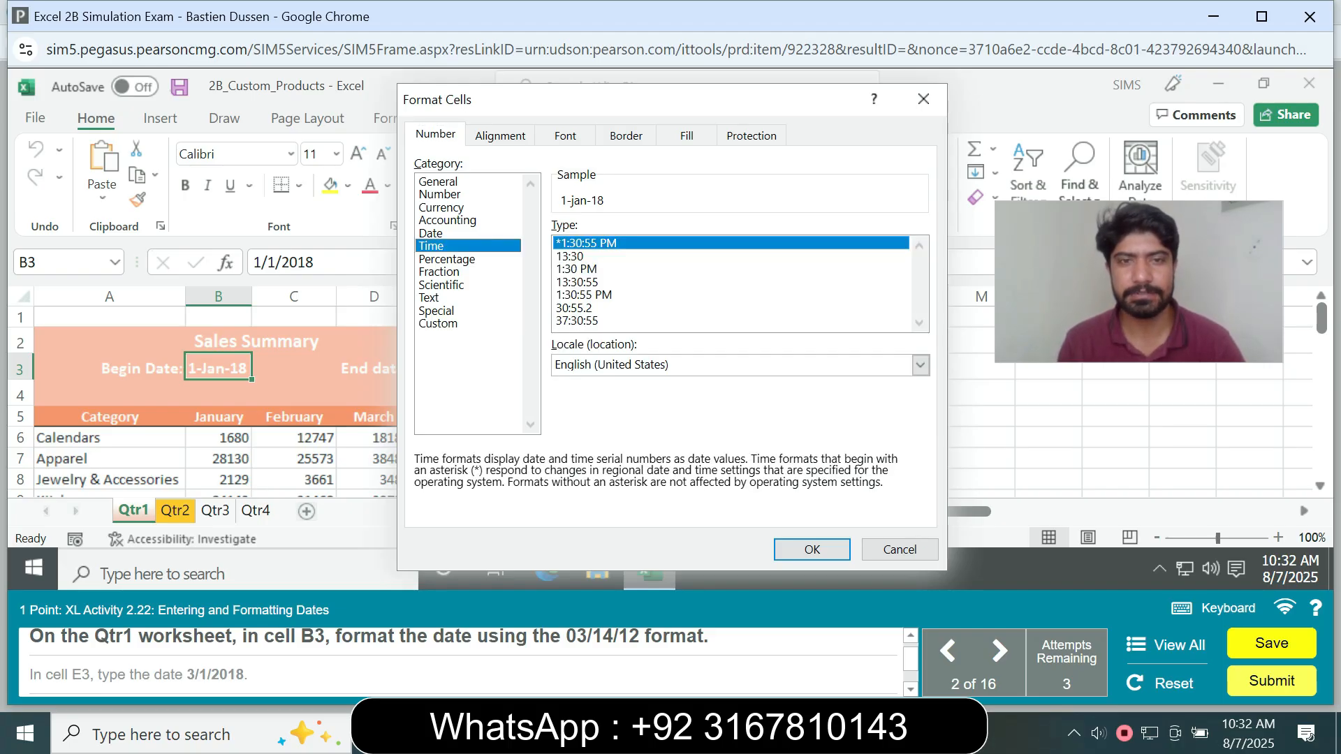
{"action": "left_click", "coordinate": [431, 234]}
{"action": "left_click", "coordinate": [579, 295]}
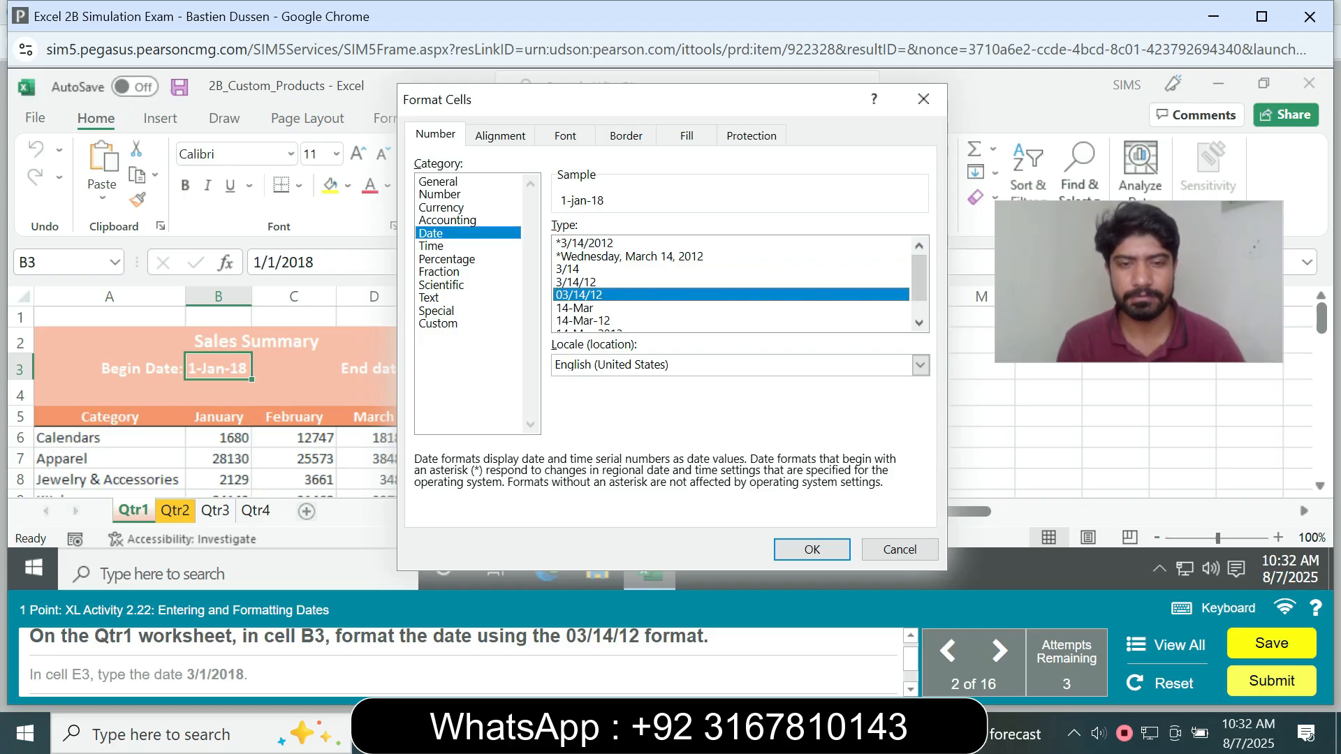
{"action": "left_click", "coordinate": [812, 549]}
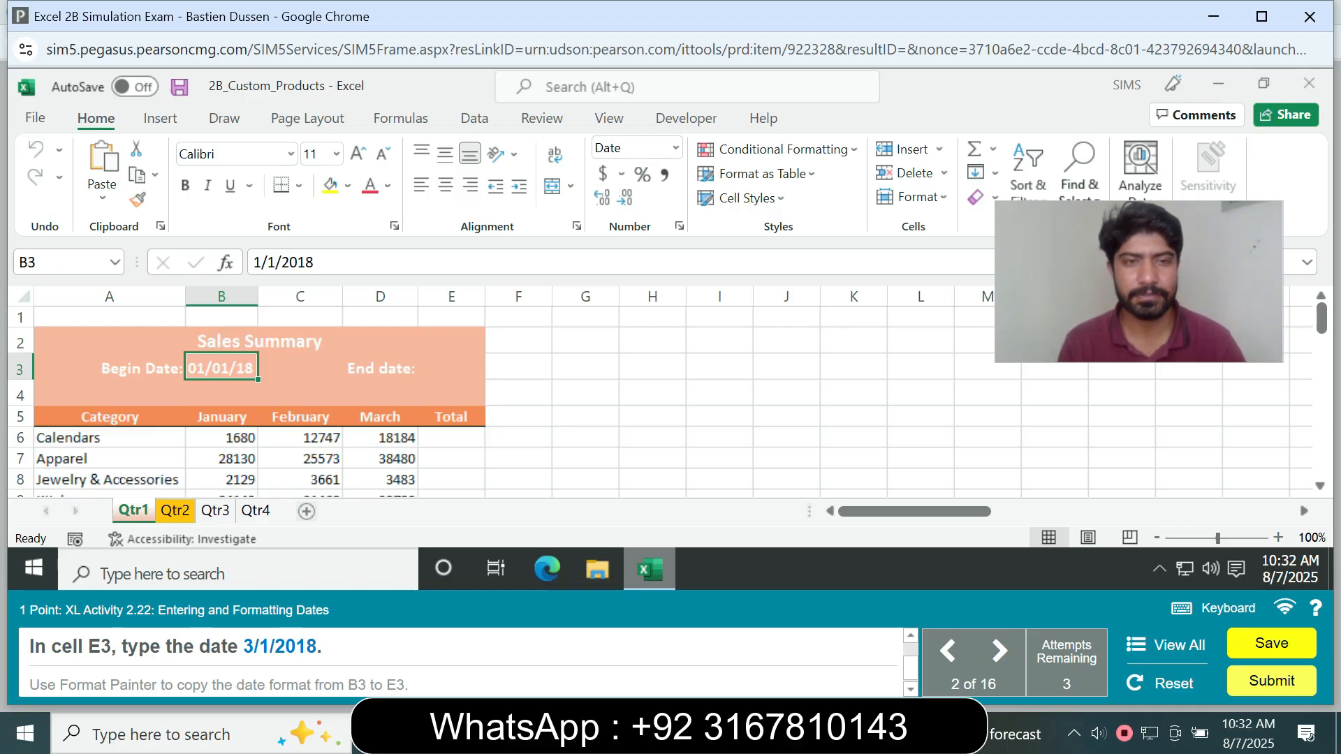
Enter the end date 3/1/2018 in cell E3 of the Qtr1 worksheet.
{"action": "left_click", "coordinate": [451, 367]}
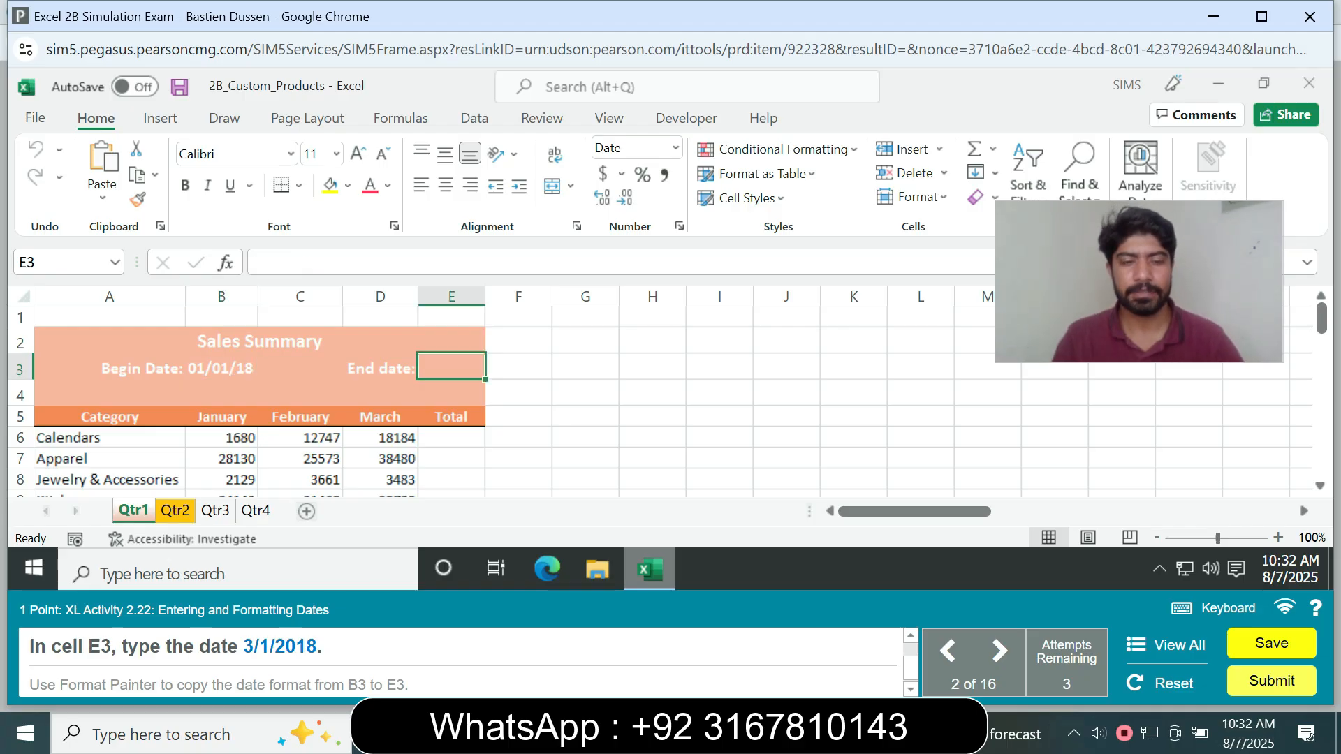
{"action": "type", "text": "3/"}
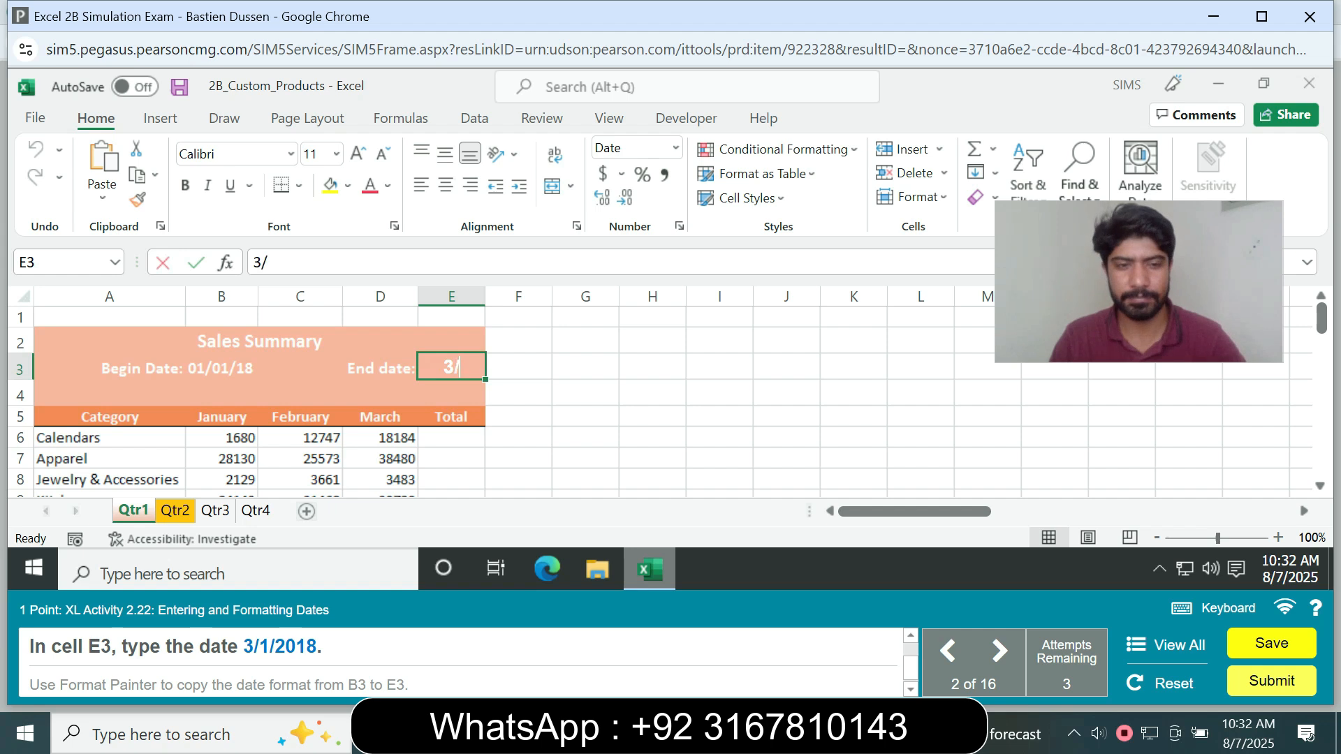
{"action": "type", "text": "1/2018"}
{"action": "key", "text": "Return"}
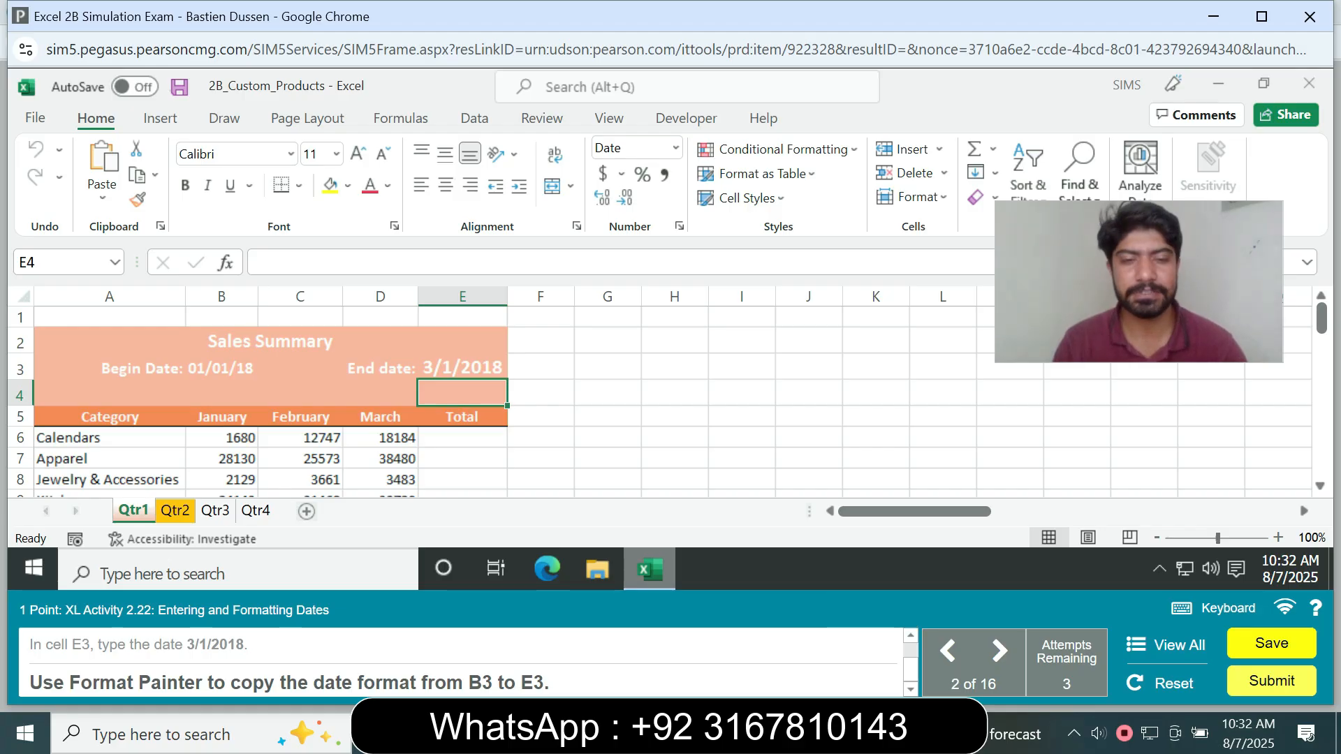
Copy the date format from cell B3 to cell E3 with Format Painter.
{"action": "left_click", "coordinate": [62, 263]}
{"action": "type", "text": "B3"}
{"action": "key", "text": "Return"}
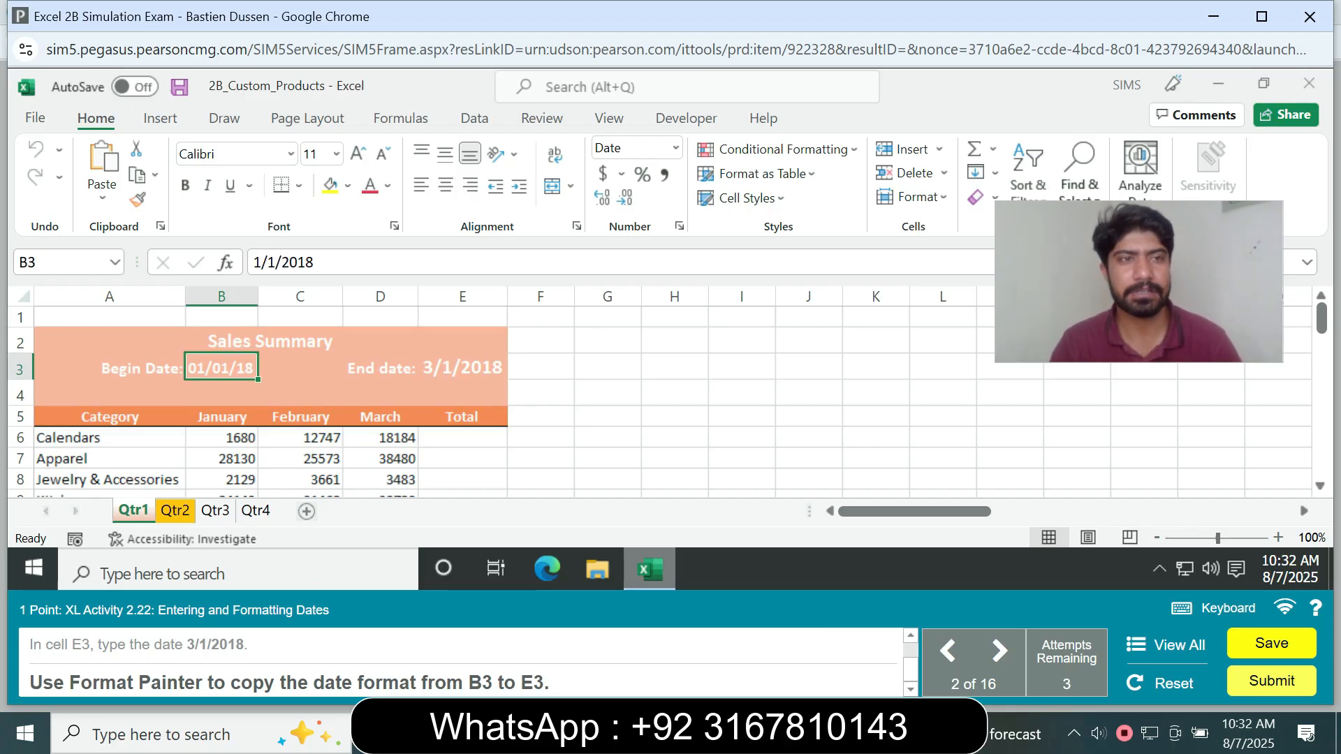
{"action": "left_click", "coordinate": [137, 200]}
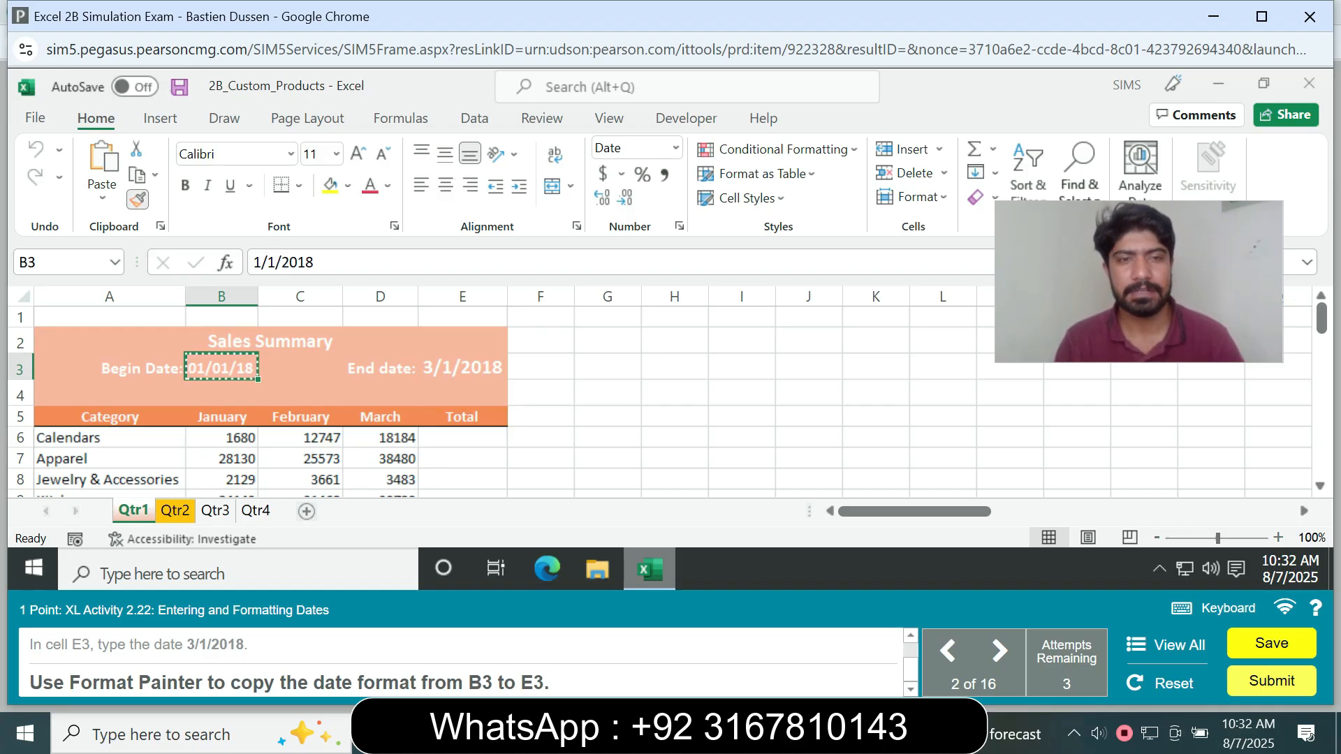
{"action": "left_click", "coordinate": [462, 368]}
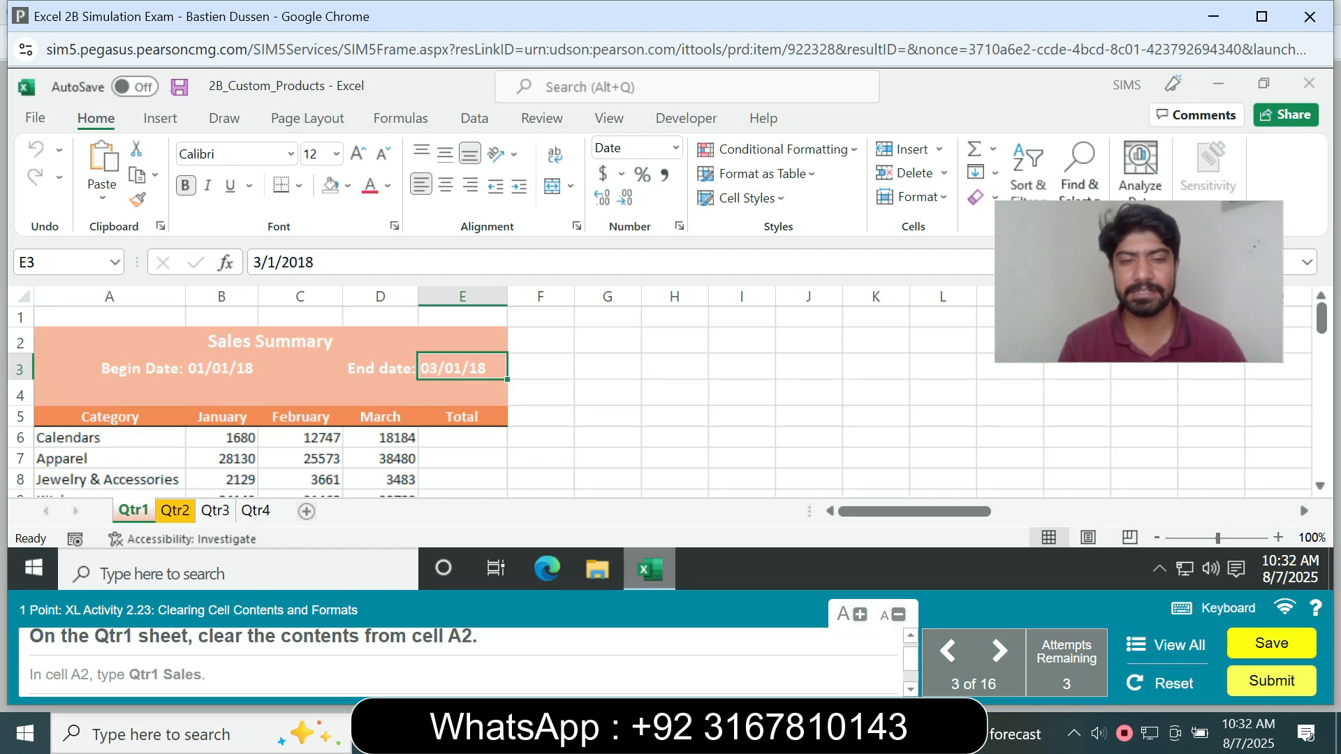
Clear the contents of the merged title cell A2 on the Qtr1 worksheet.
{"action": "left_click", "coordinate": [61, 263]}
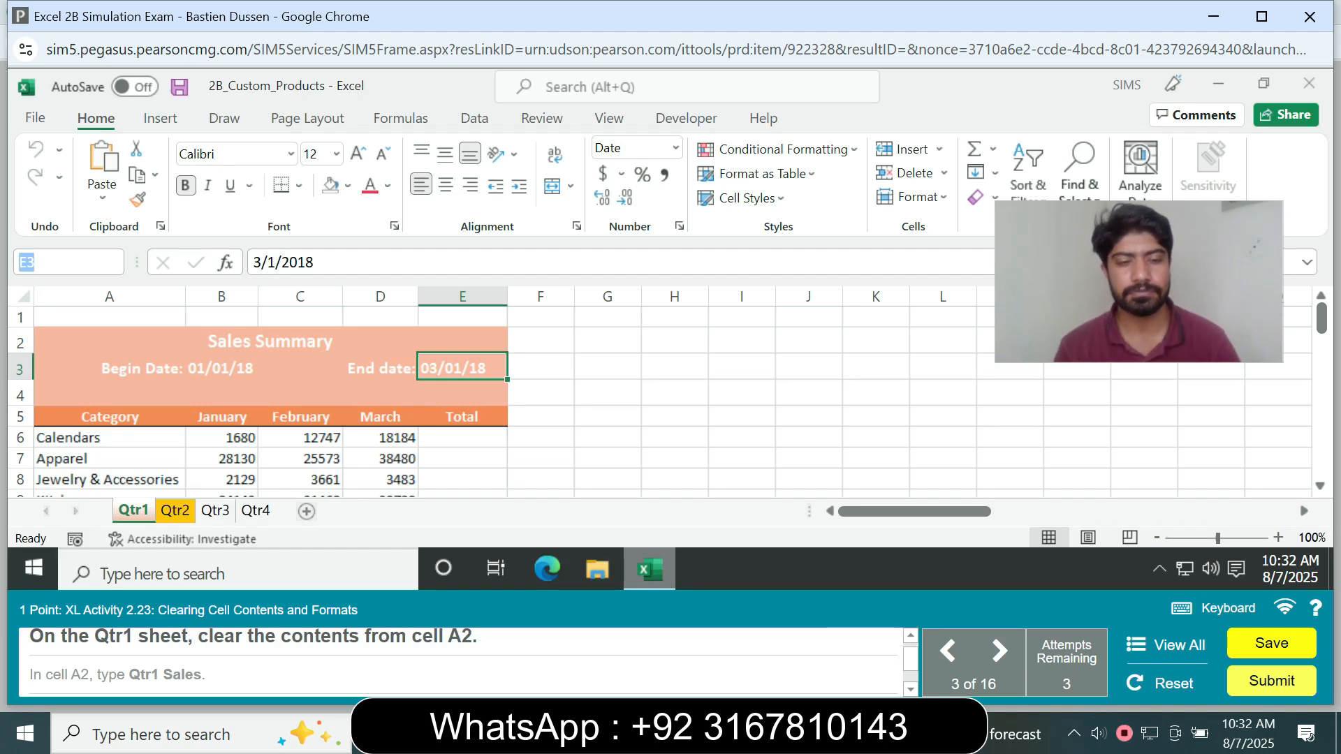
{"action": "type", "text": "A2"}
{"action": "key", "text": "Return"}
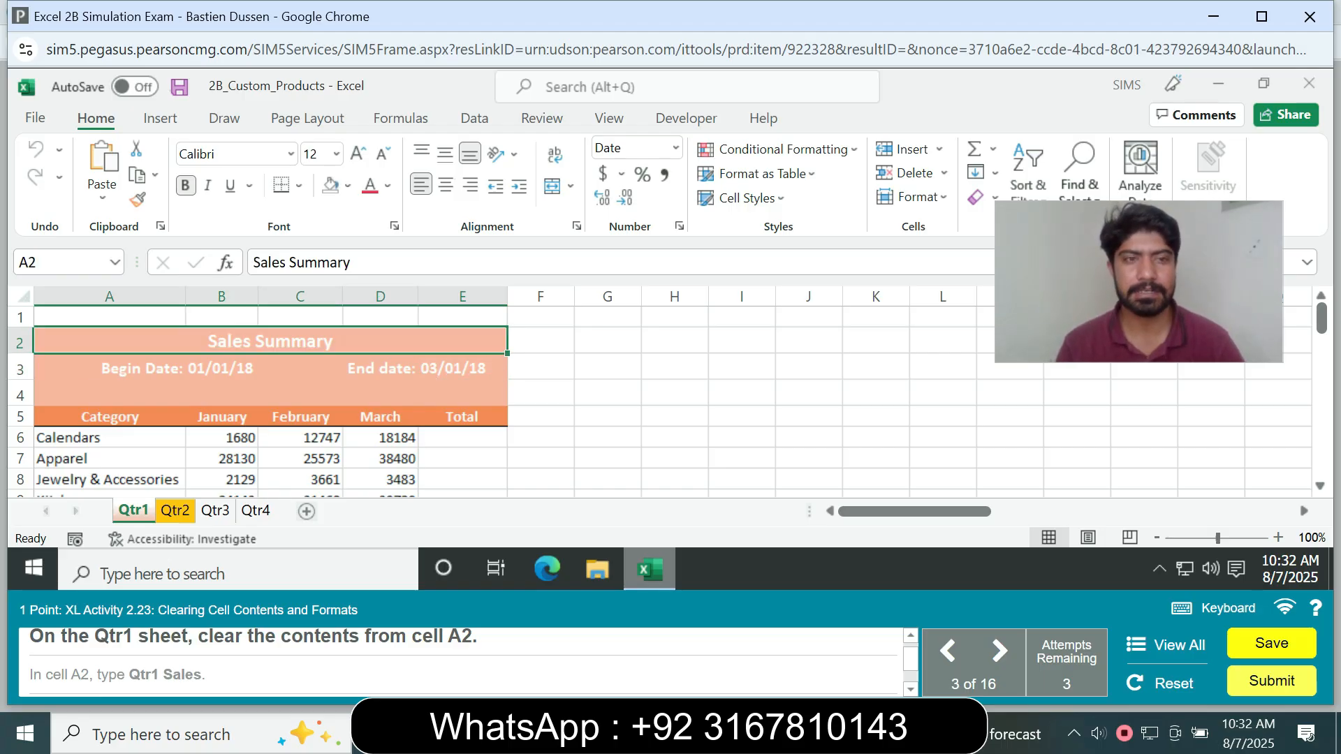
{"action": "right_click", "coordinate": [232, 341]}
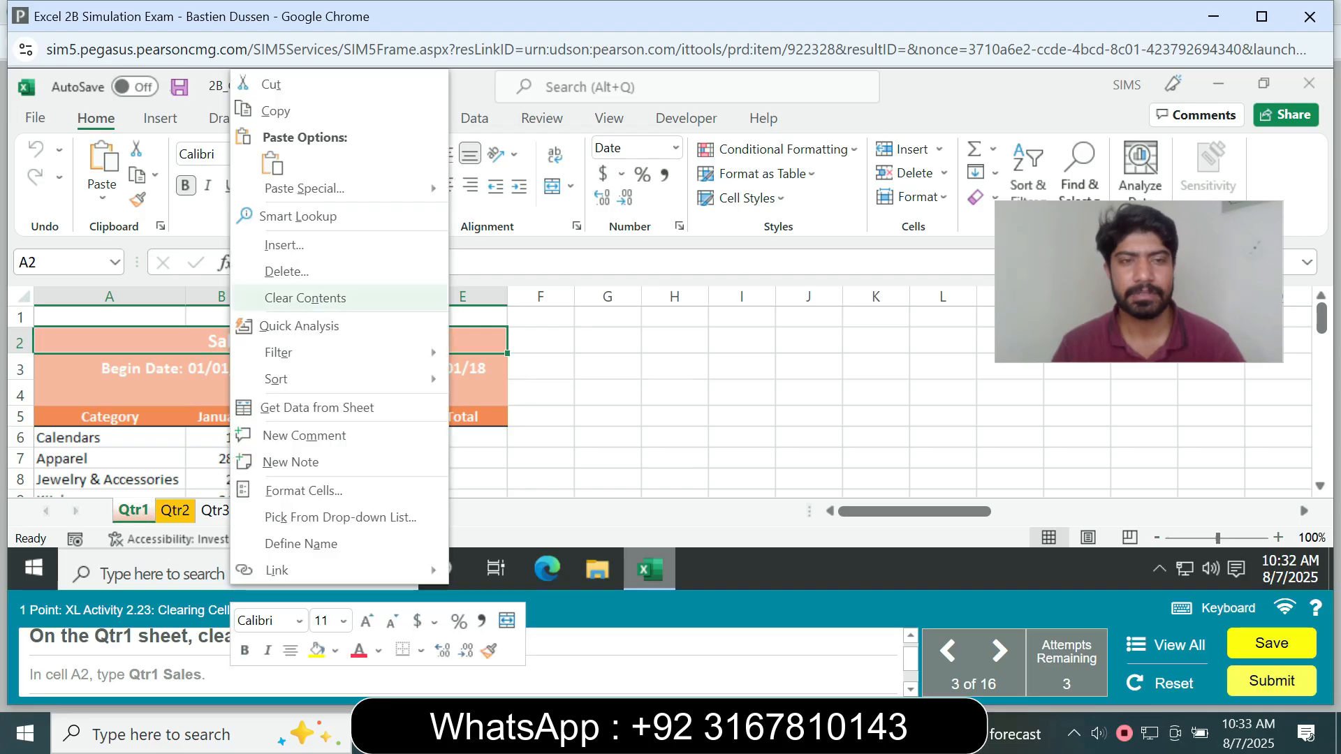
{"action": "left_click", "coordinate": [305, 298]}
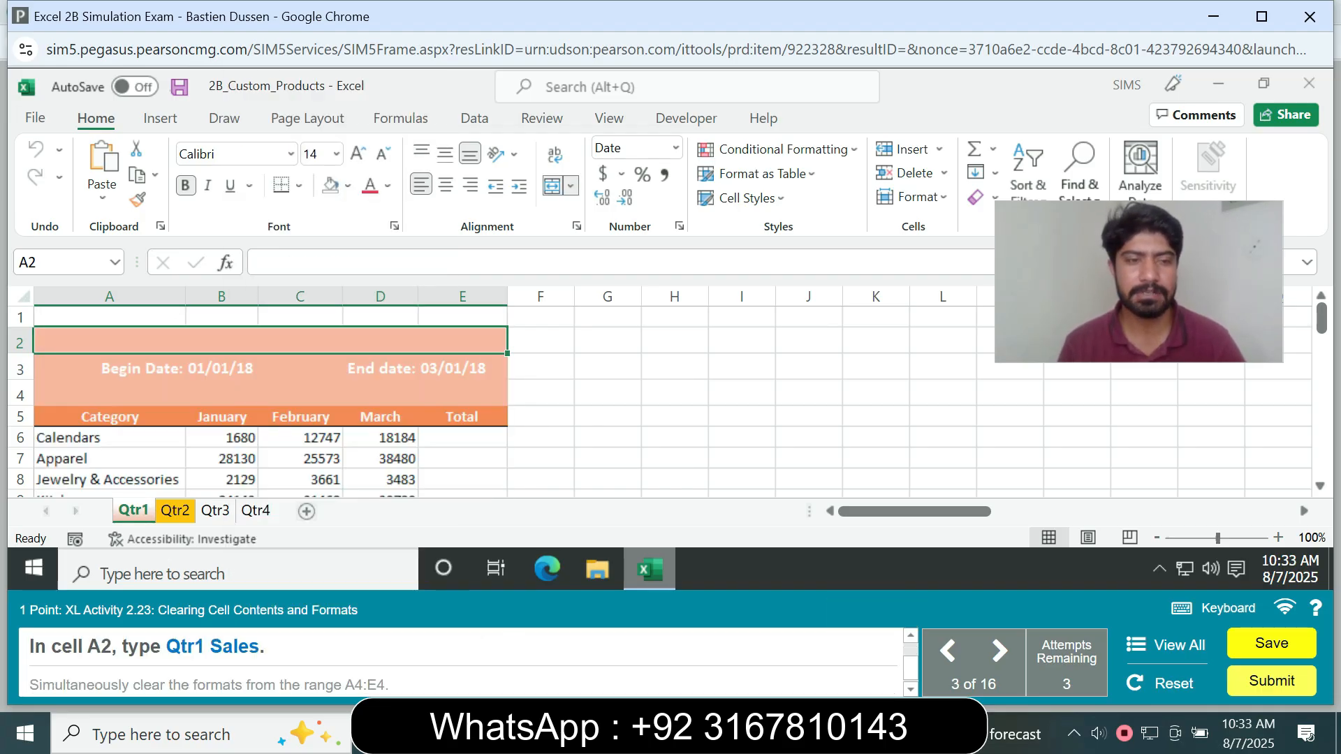
Enter the text Qtr1 Sales in cell A2 of the Qtr1 worksheet.
{"action": "type", "text": "Qtr"}
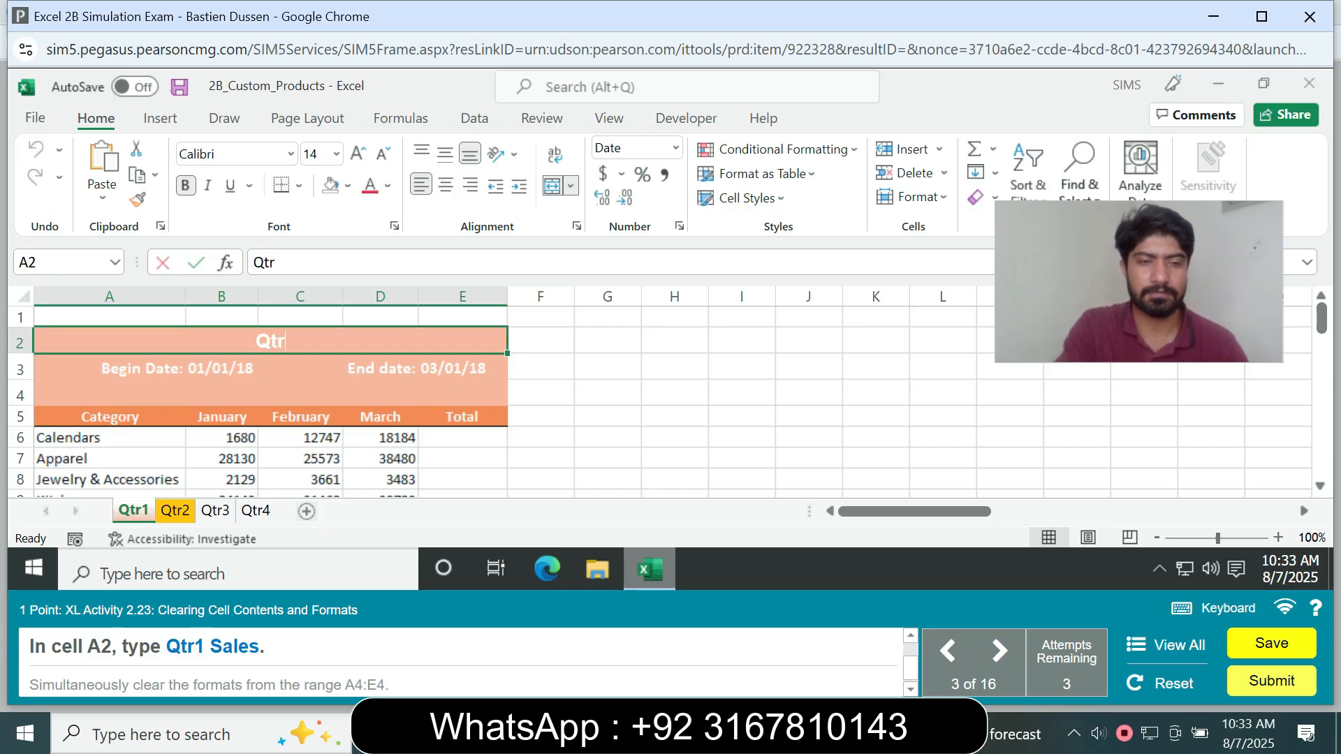
{"action": "type", "text": "1 Sales"}
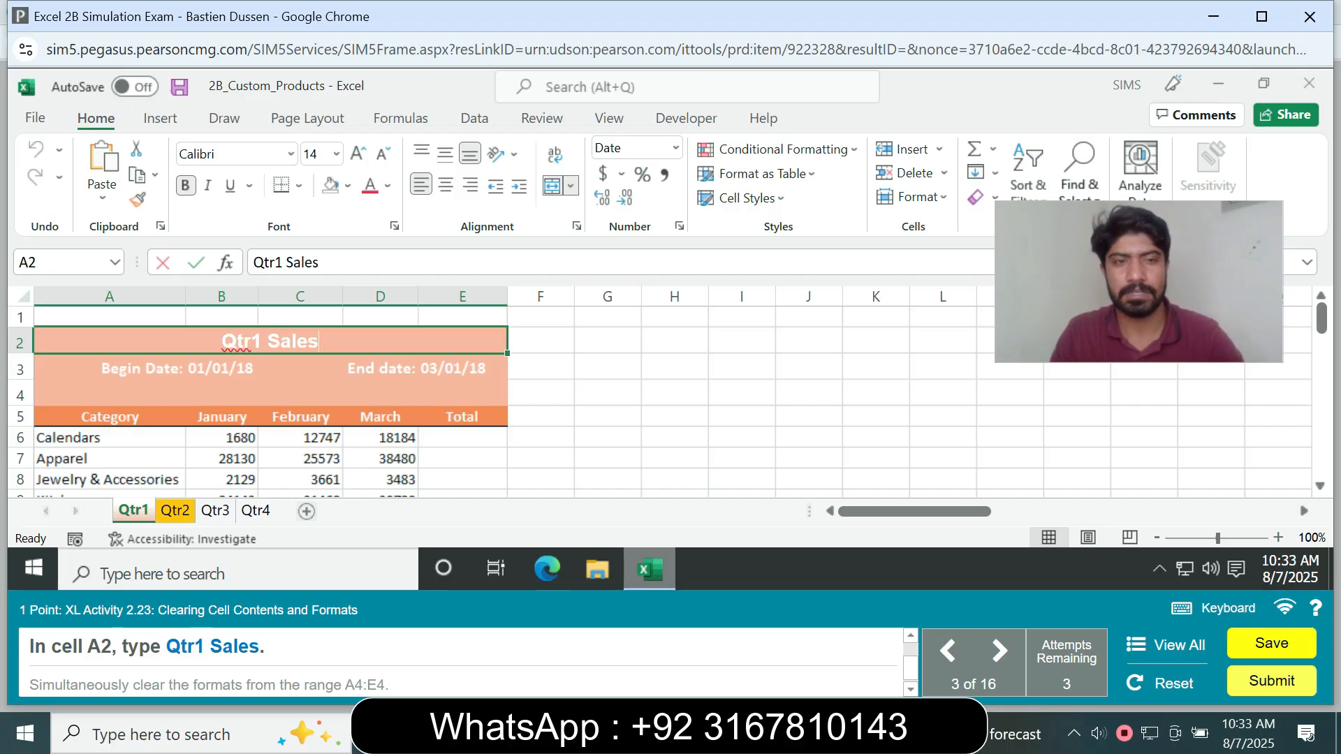
{"action": "key", "text": "Return"}
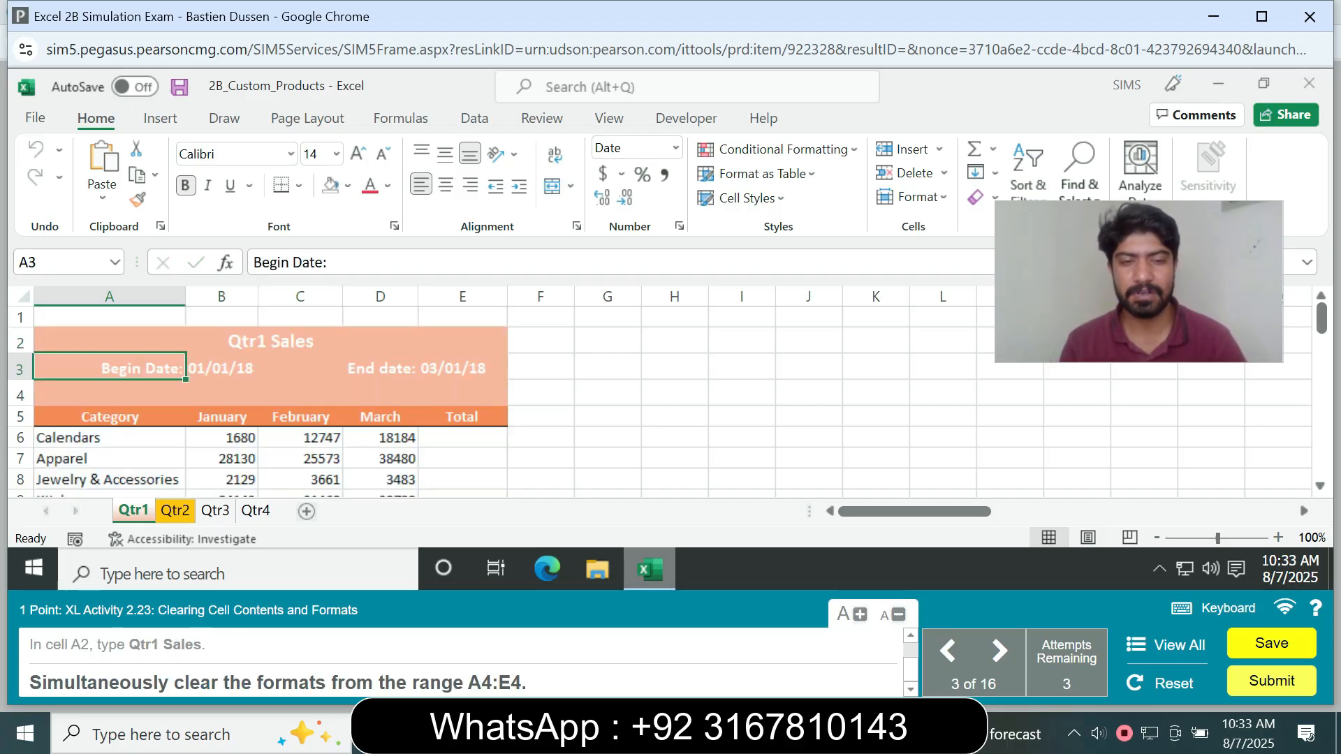
Clear only the formats from the range A4:E4 on the Qtr1 worksheet.
{"action": "left_click", "coordinate": [62, 262]}
{"action": "type", "text": "A4:"}
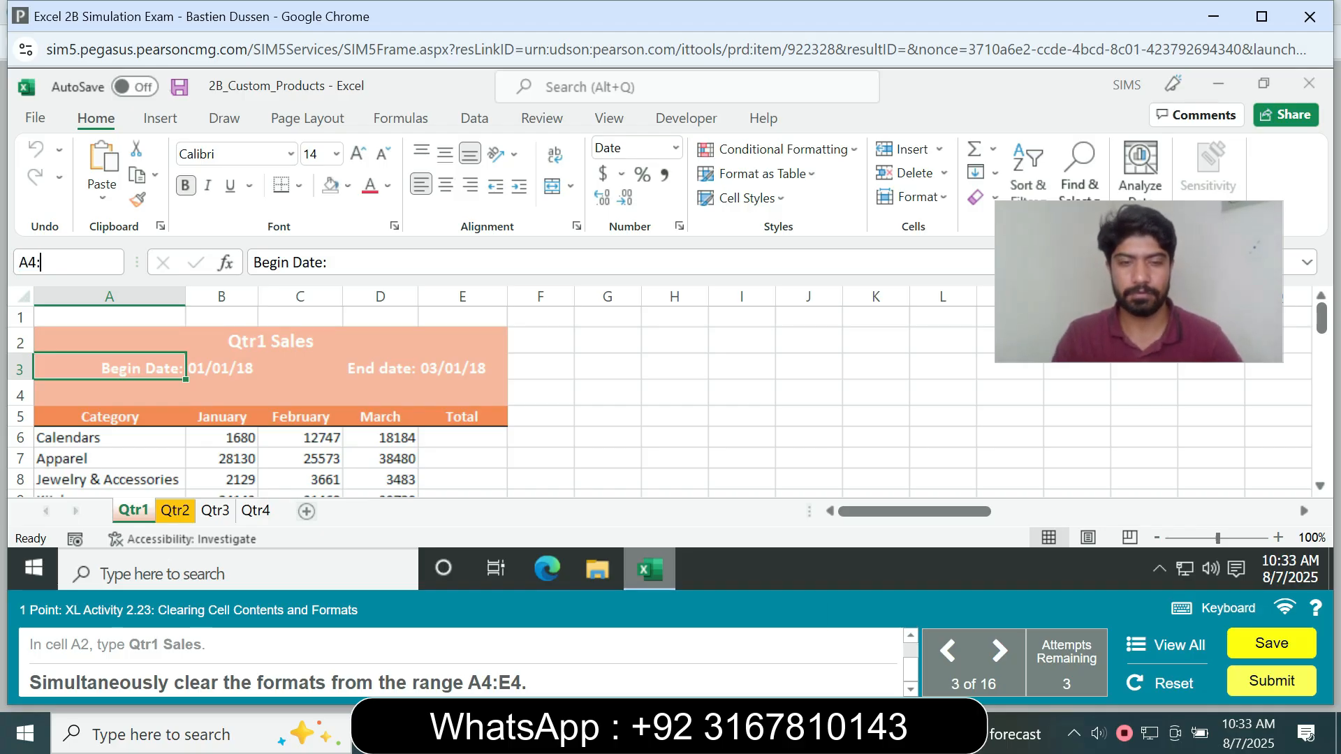
{"action": "type", "text": "E4"}
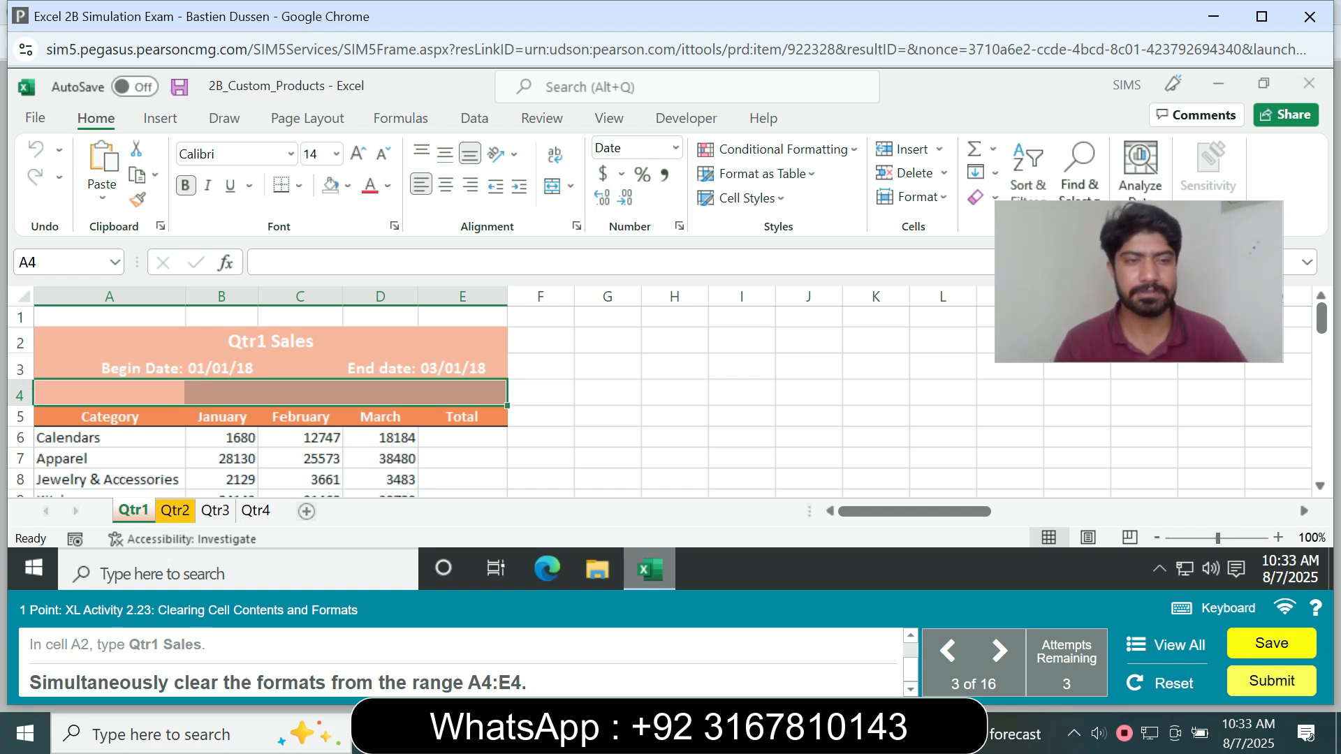
{"action": "right_click", "coordinate": [215, 394]}
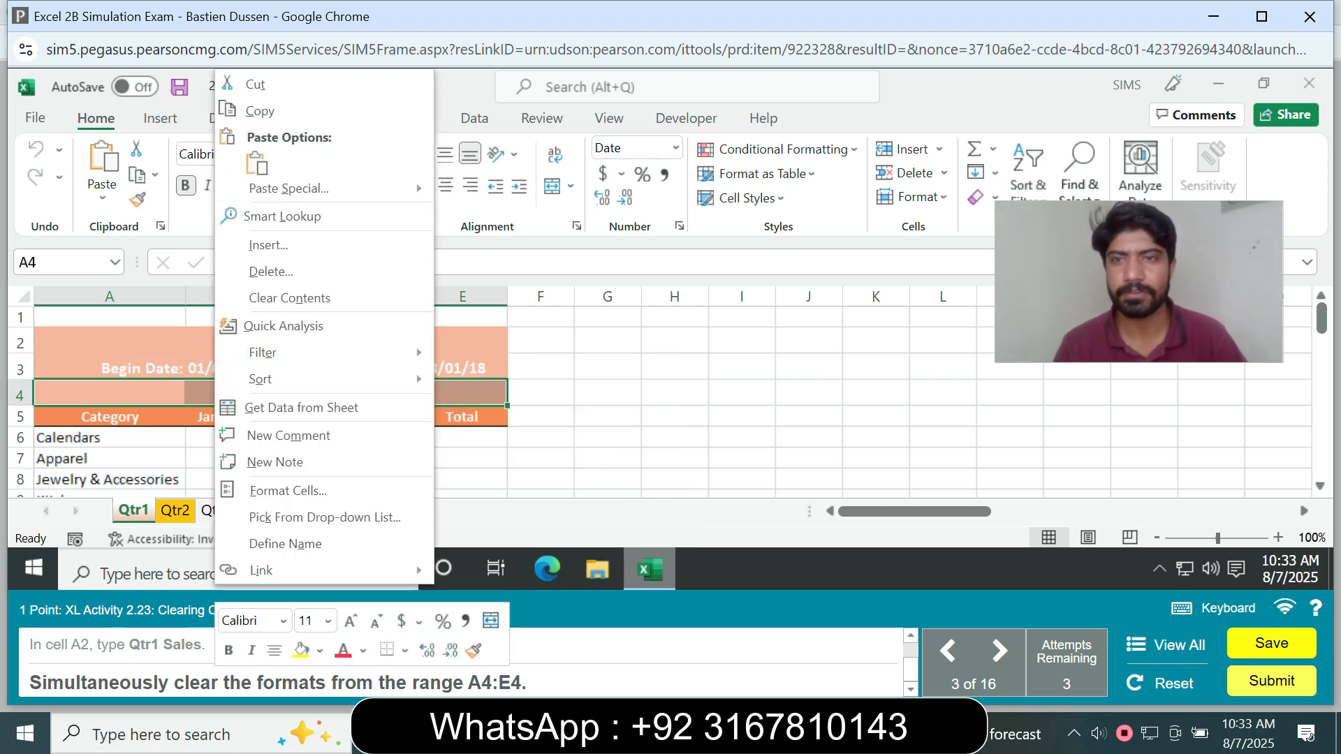
{"action": "key", "text": "Escape"}
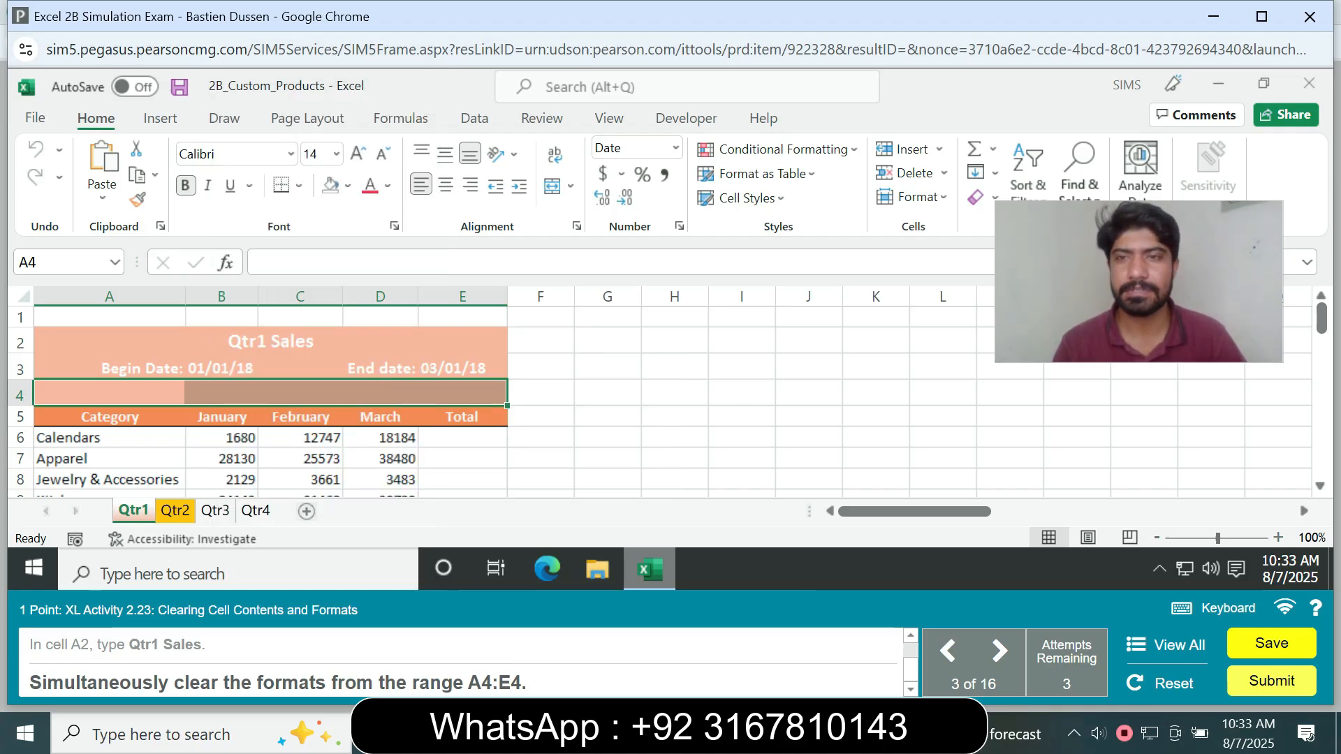
{"action": "left_click", "coordinate": [978, 198]}
{"action": "left_click", "coordinate": [978, 248]}
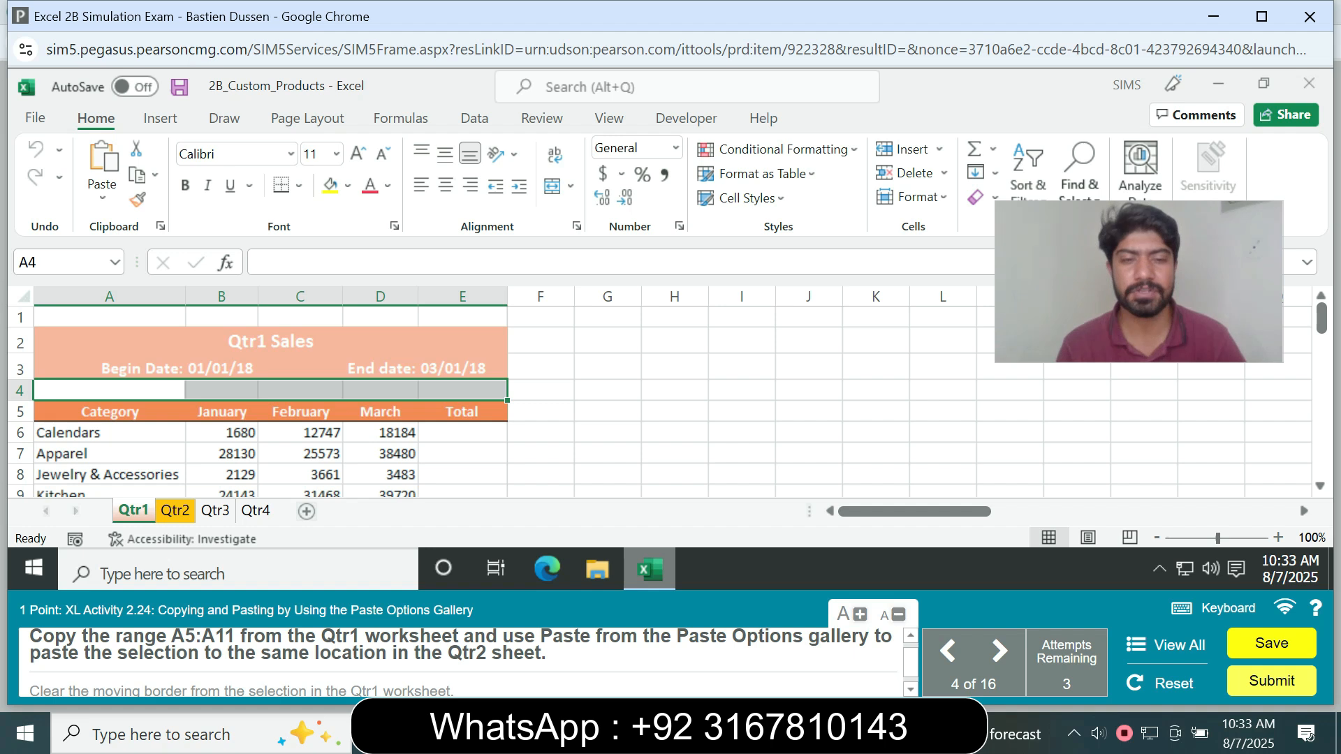
Copy the range A5:A11 from Qtr1 to the same location on Qtr2, and clear the moving border on Qtr1.
{"action": "left_click", "coordinate": [61, 263]}
{"action": "type", "text": "A5:A11"}
{"action": "key", "text": "Return"}
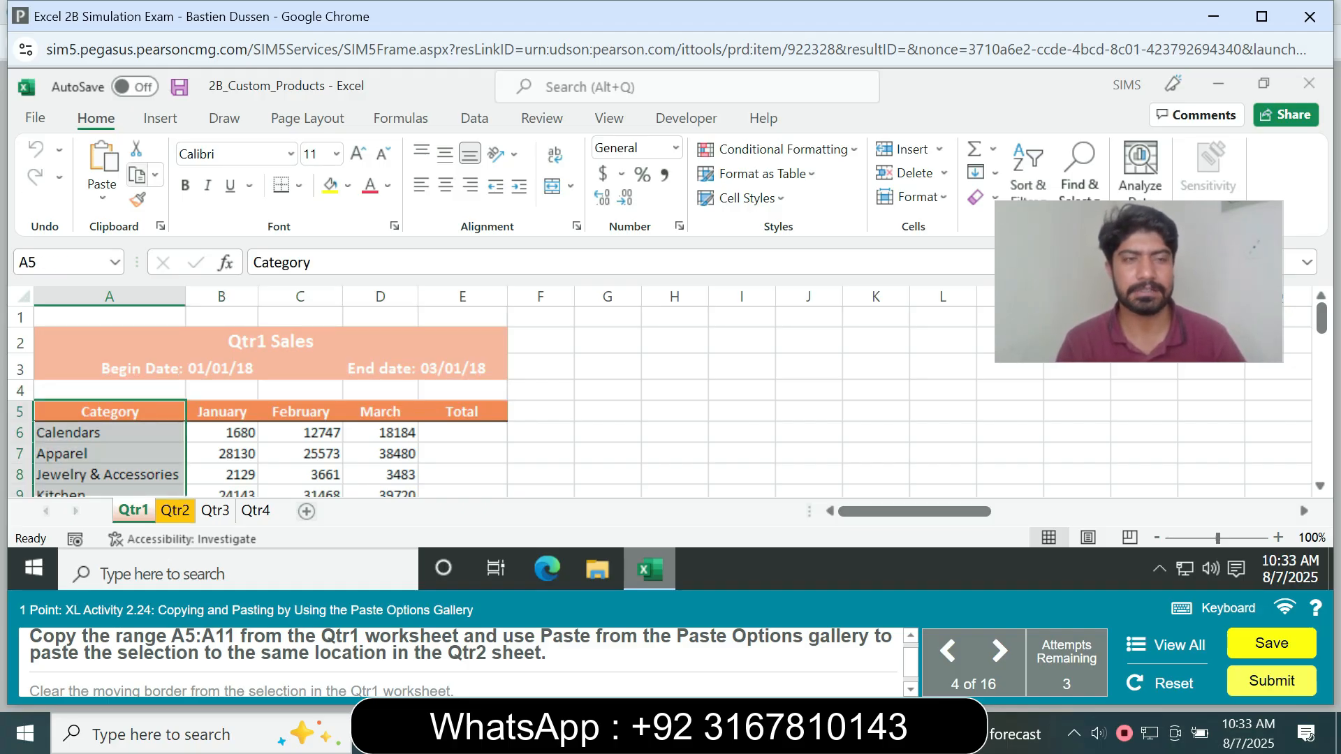
{"action": "left_click", "coordinate": [137, 175]}
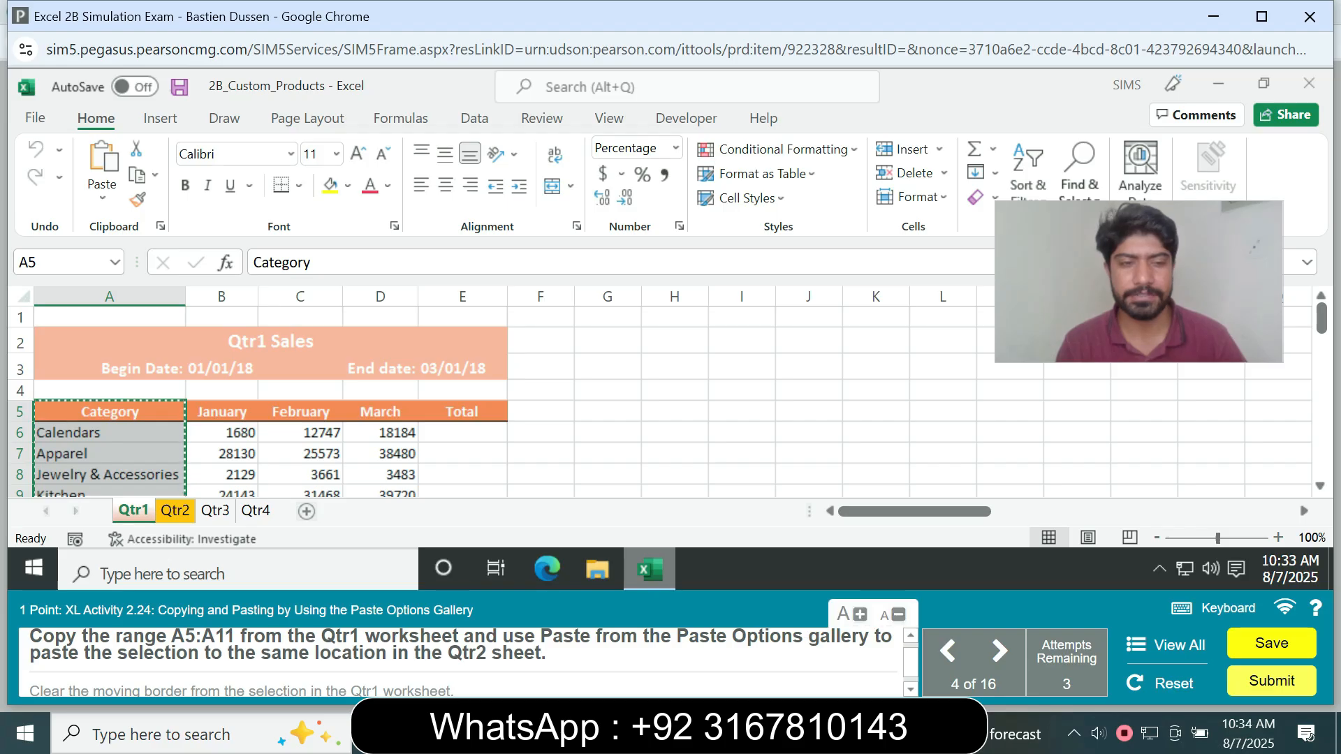
{"action": "left_click", "coordinate": [175, 511]}
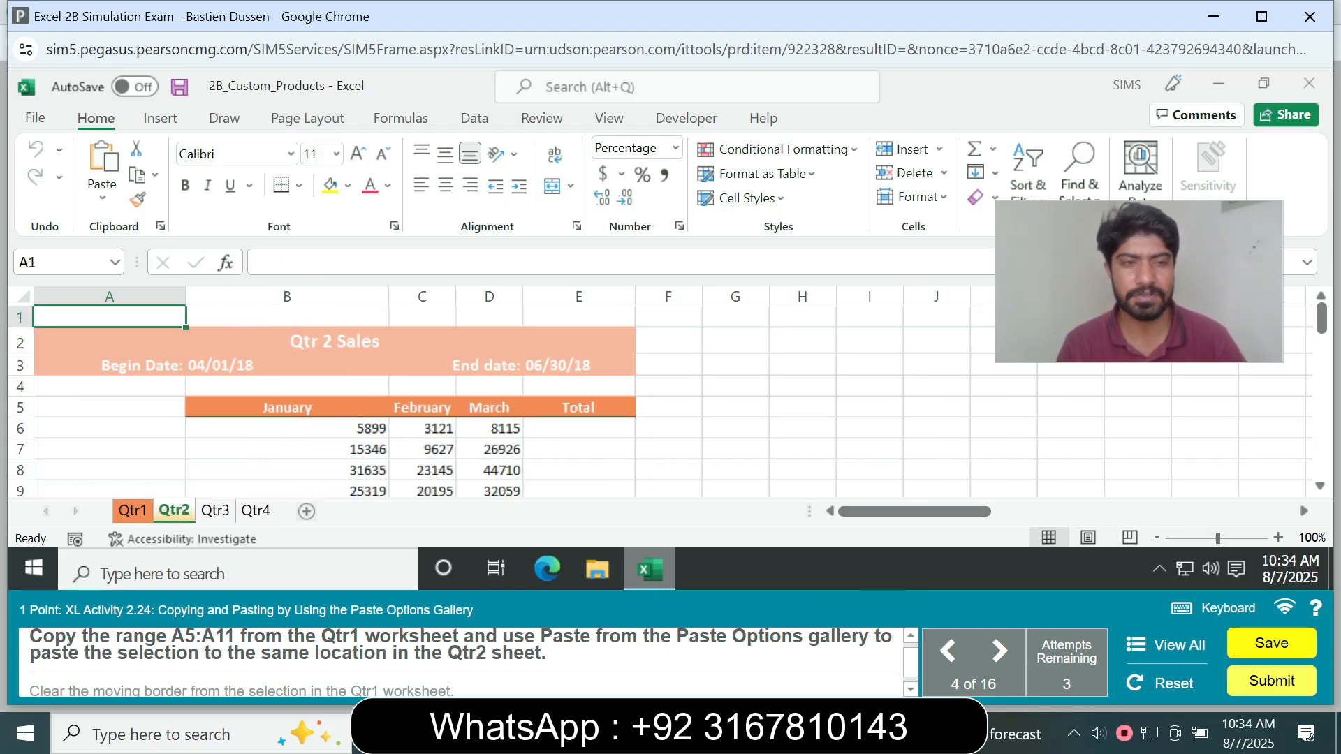
{"action": "left_click", "coordinate": [110, 407]}
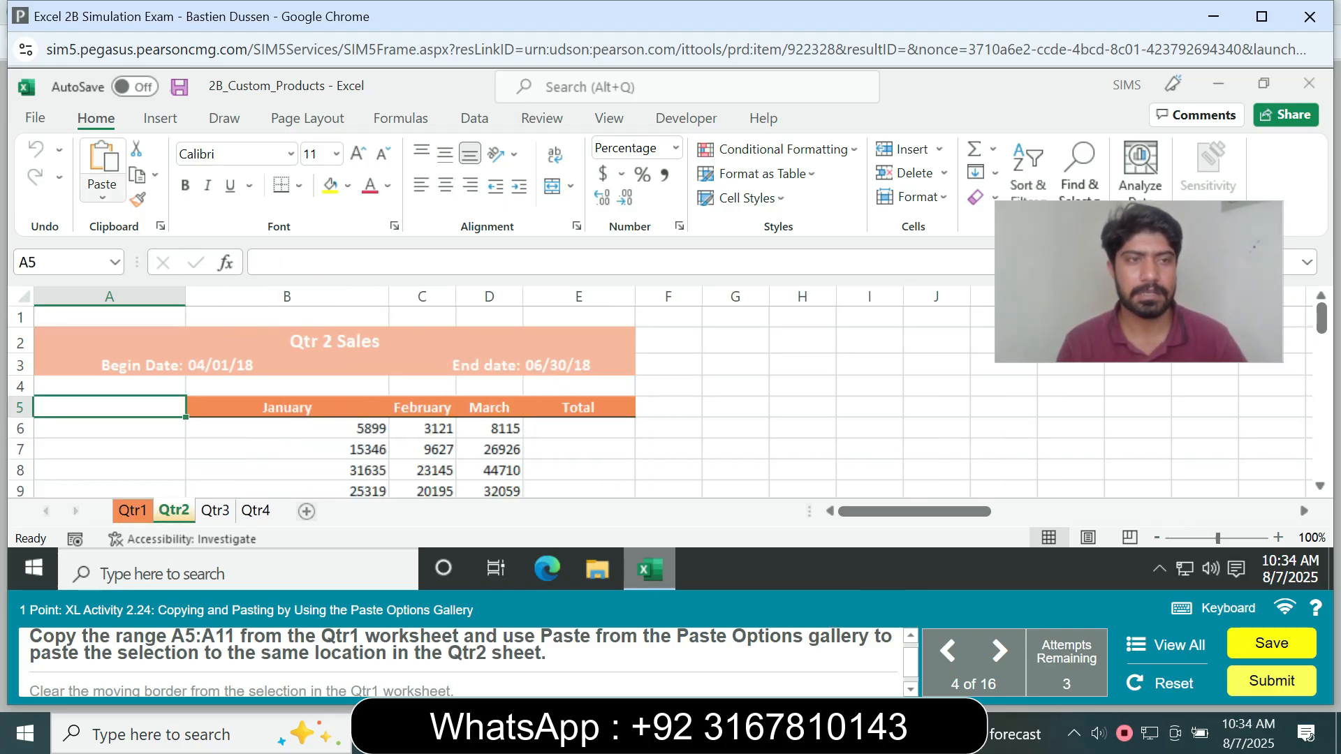
{"action": "left_click", "coordinate": [102, 162]}
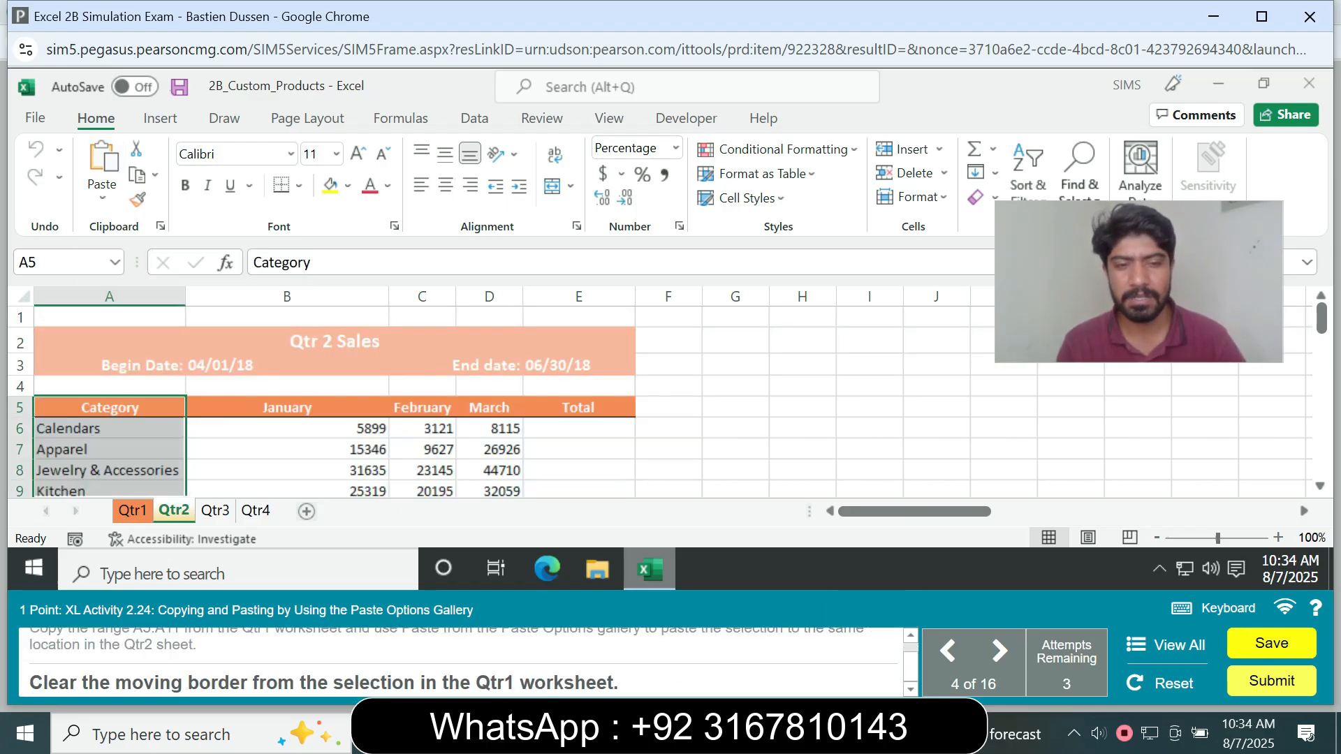
{"action": "left_click", "coordinate": [133, 510]}
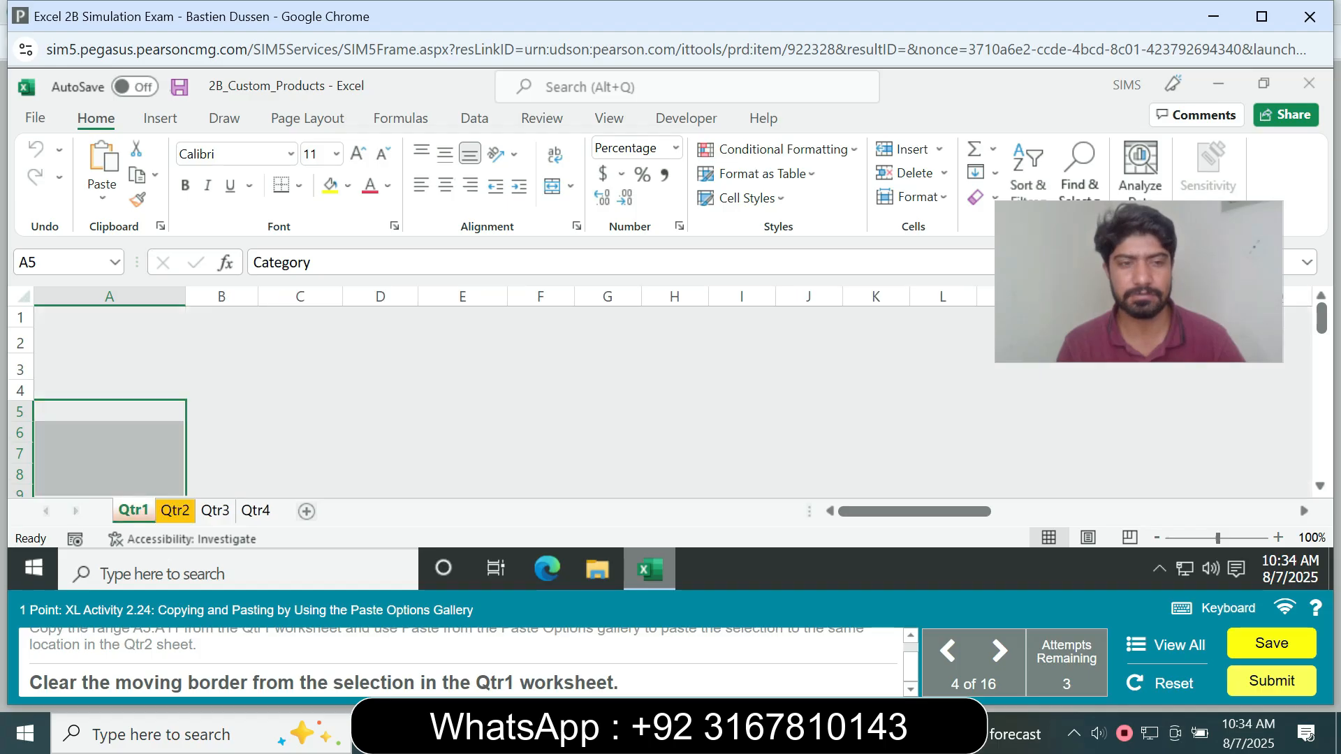
{"action": "key", "text": "Escape"}
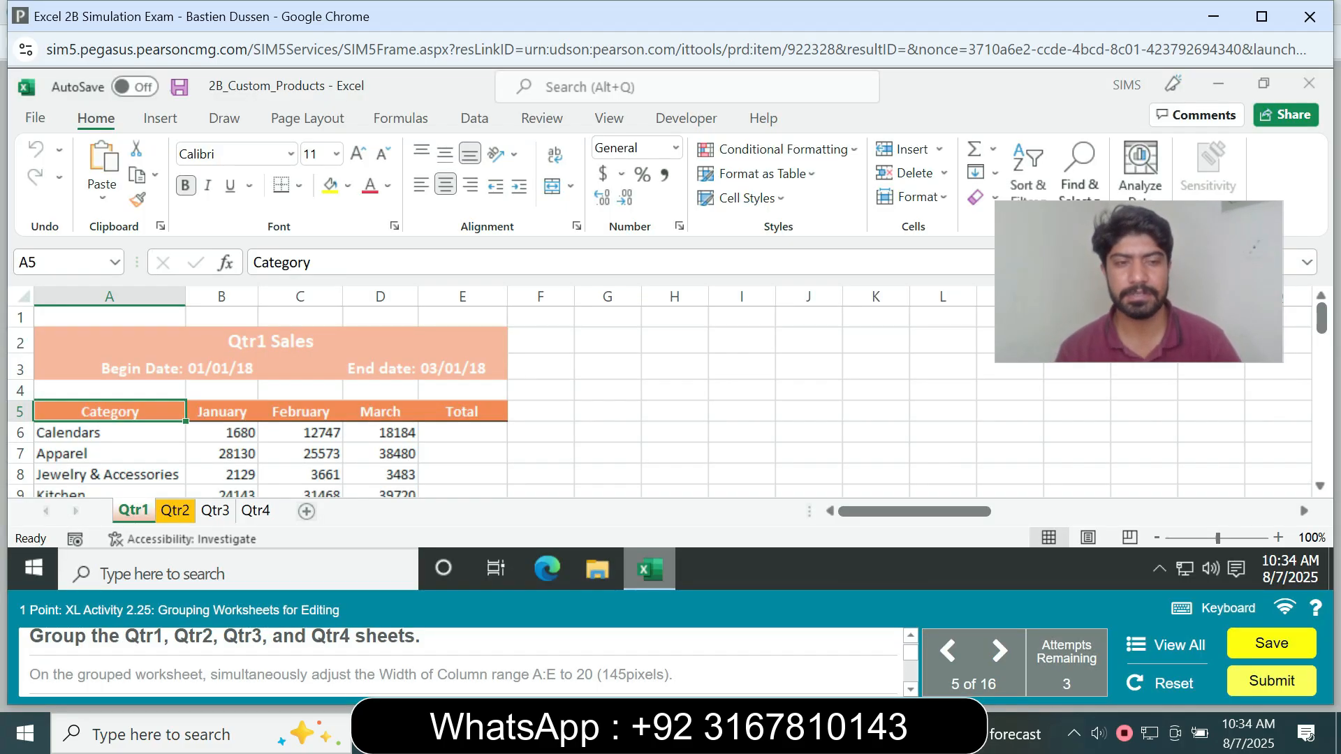
Group the Qtr1, Qtr2, Qtr3 and Qtr4 worksheets and set the width of columns A:E to 20.
{"action": "right_click", "coordinate": [133, 510]}
{"action": "left_click", "coordinate": [209, 498]}
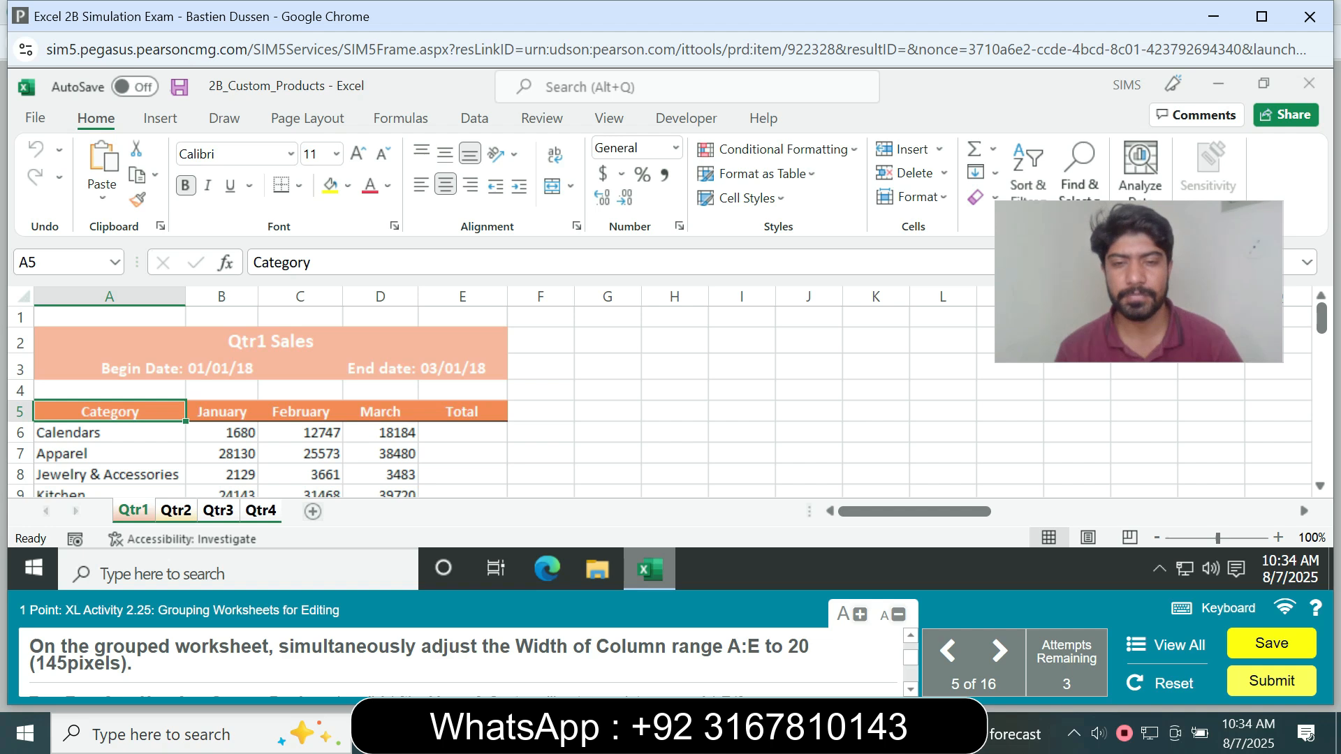
{"action": "left_click", "coordinate": [110, 297]}
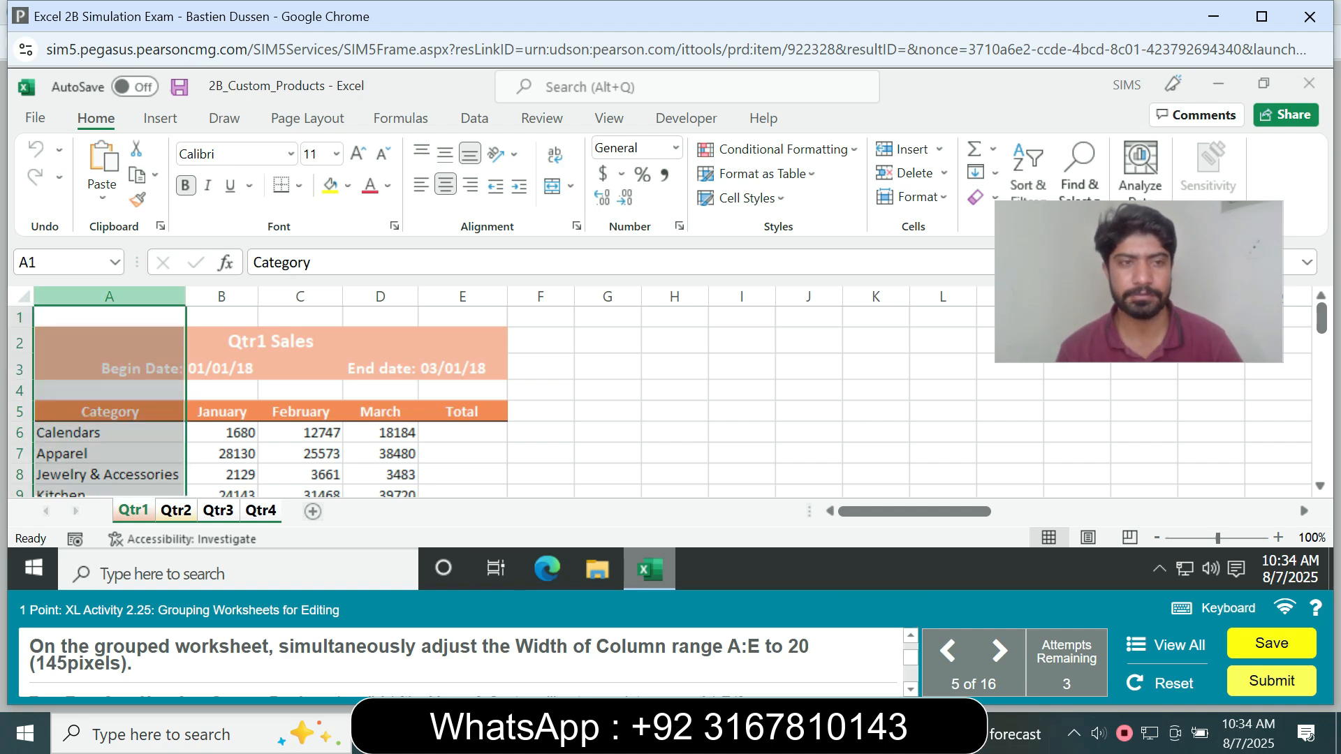
{"action": "left_click", "coordinate": [463, 297], "text": "shift"}
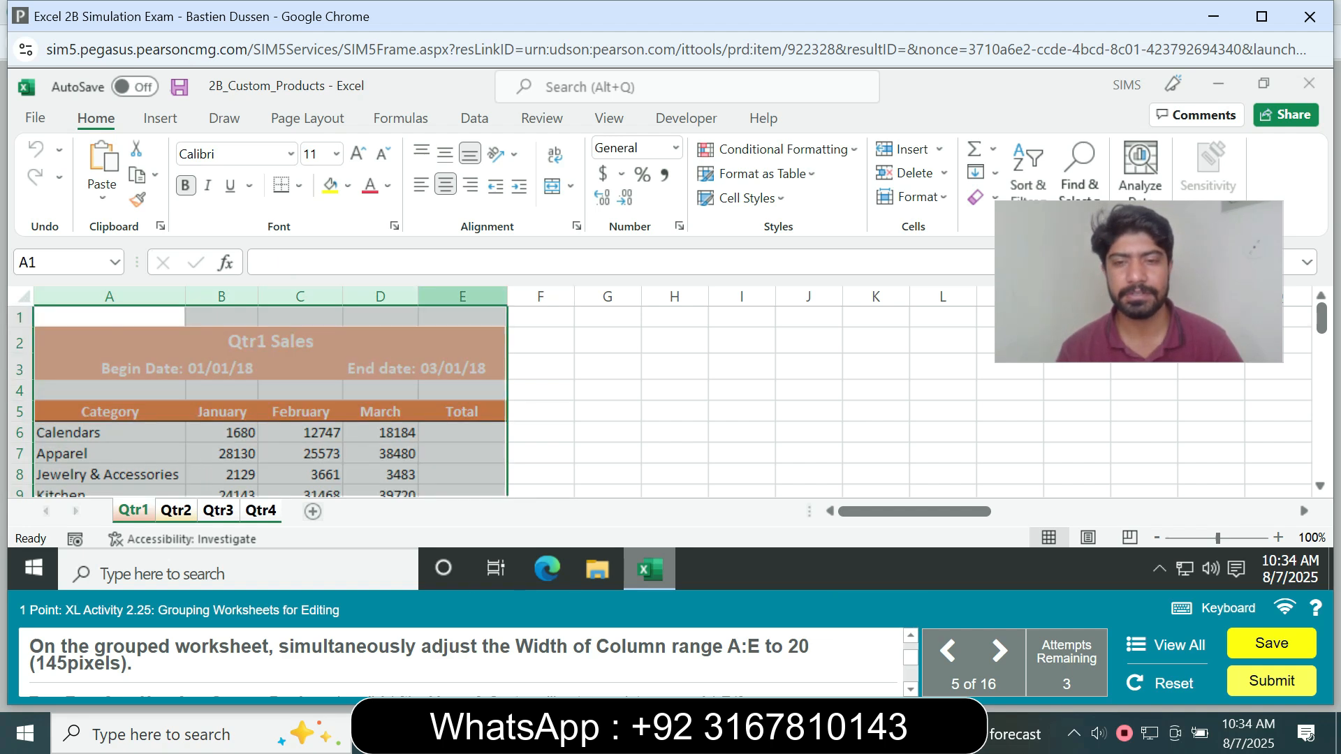
{"action": "right_click", "coordinate": [473, 298]}
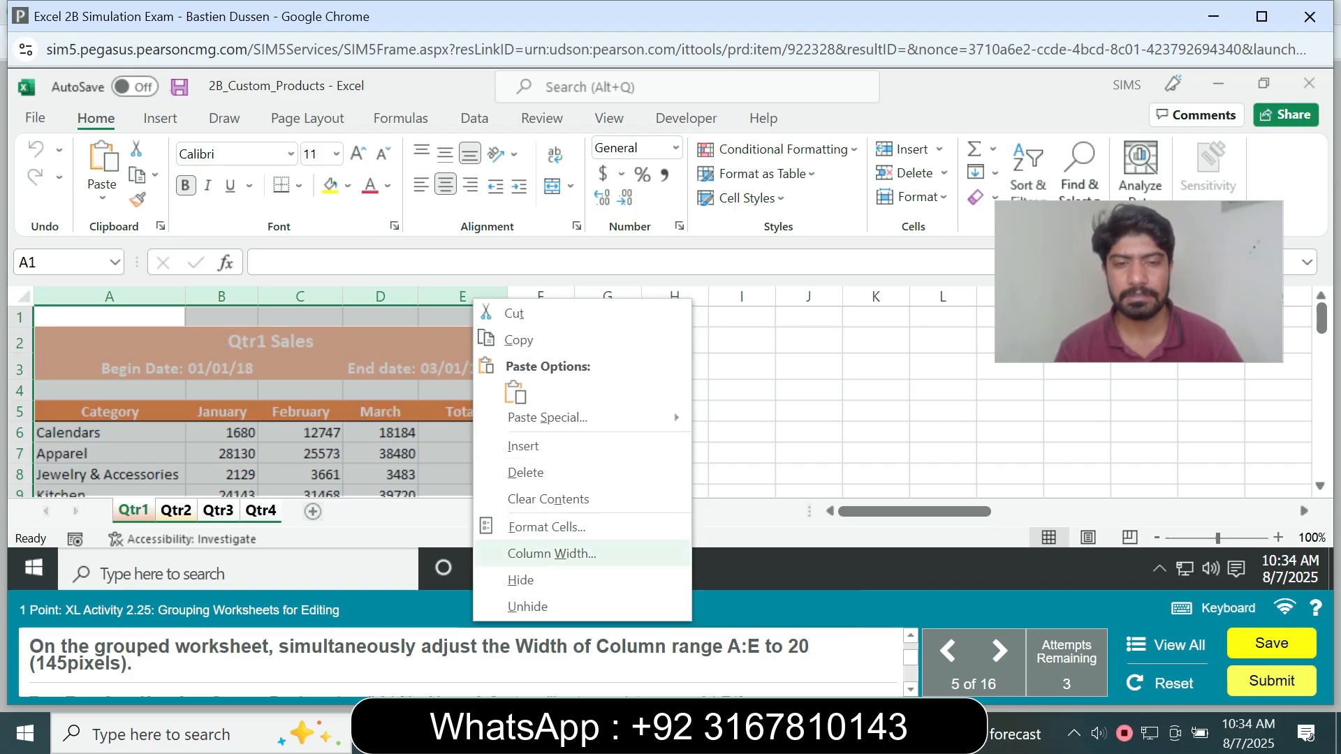
{"action": "left_click", "coordinate": [552, 554]}
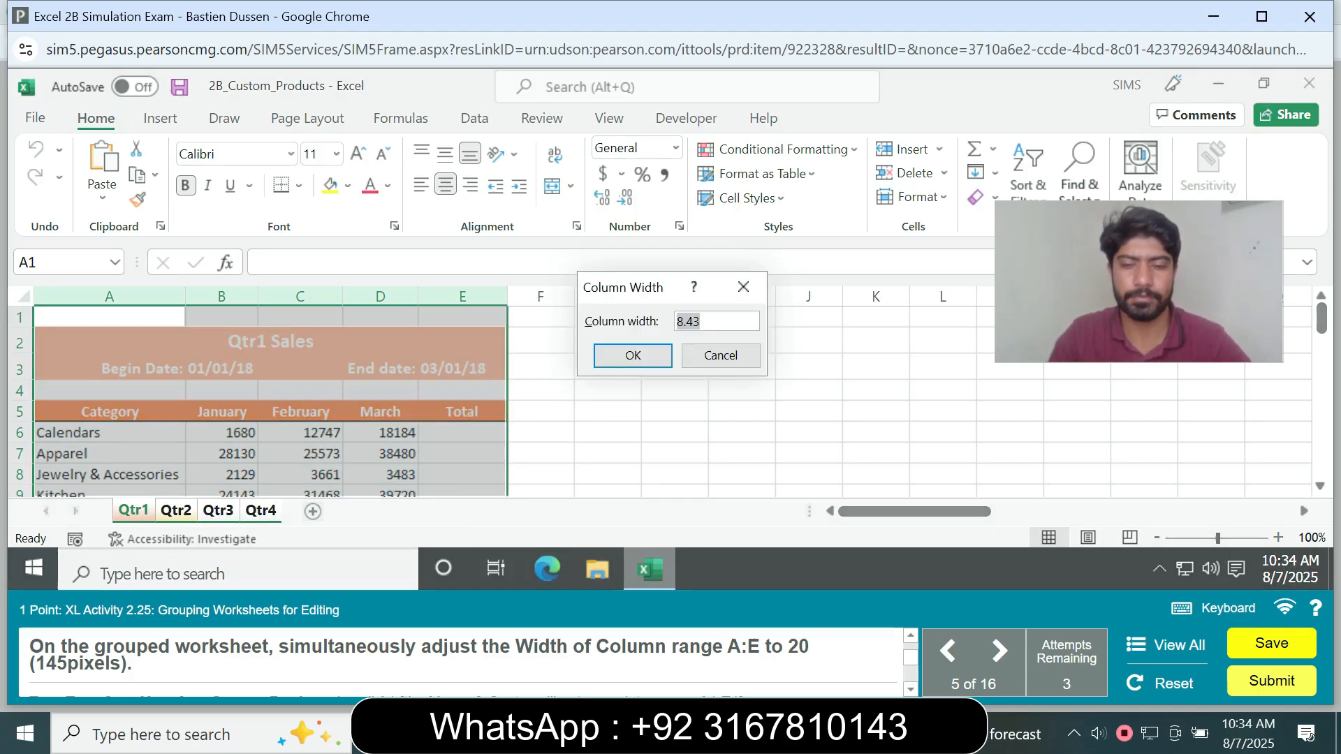
{"action": "type", "text": "20"}
{"action": "key", "text": "Return"}
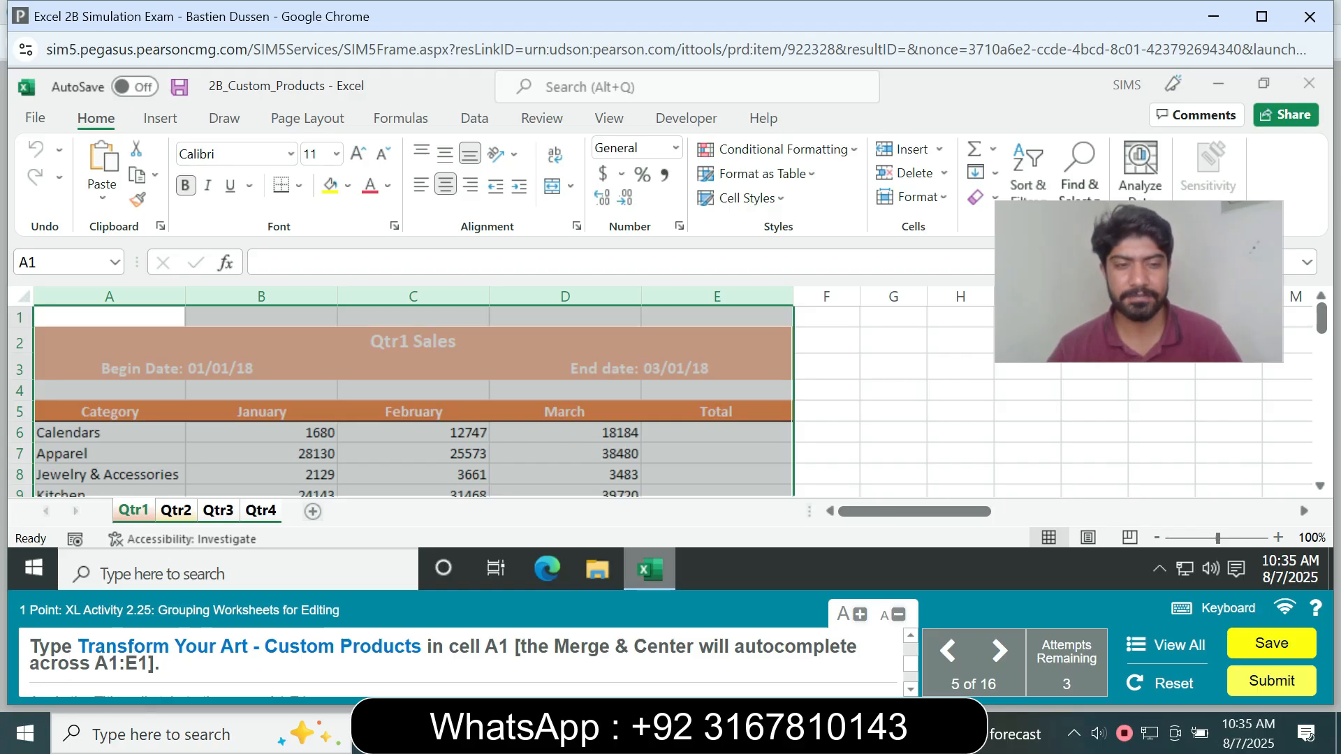
Enter the title Transform Your Art - Custom Products in cell A1 of the grouped worksheets, copying it from the task instruction.
{"action": "left_click_drag", "start_coordinate": [78, 647], "coordinate": [422, 647]}
{"action": "key", "text": "ctrl+c"}
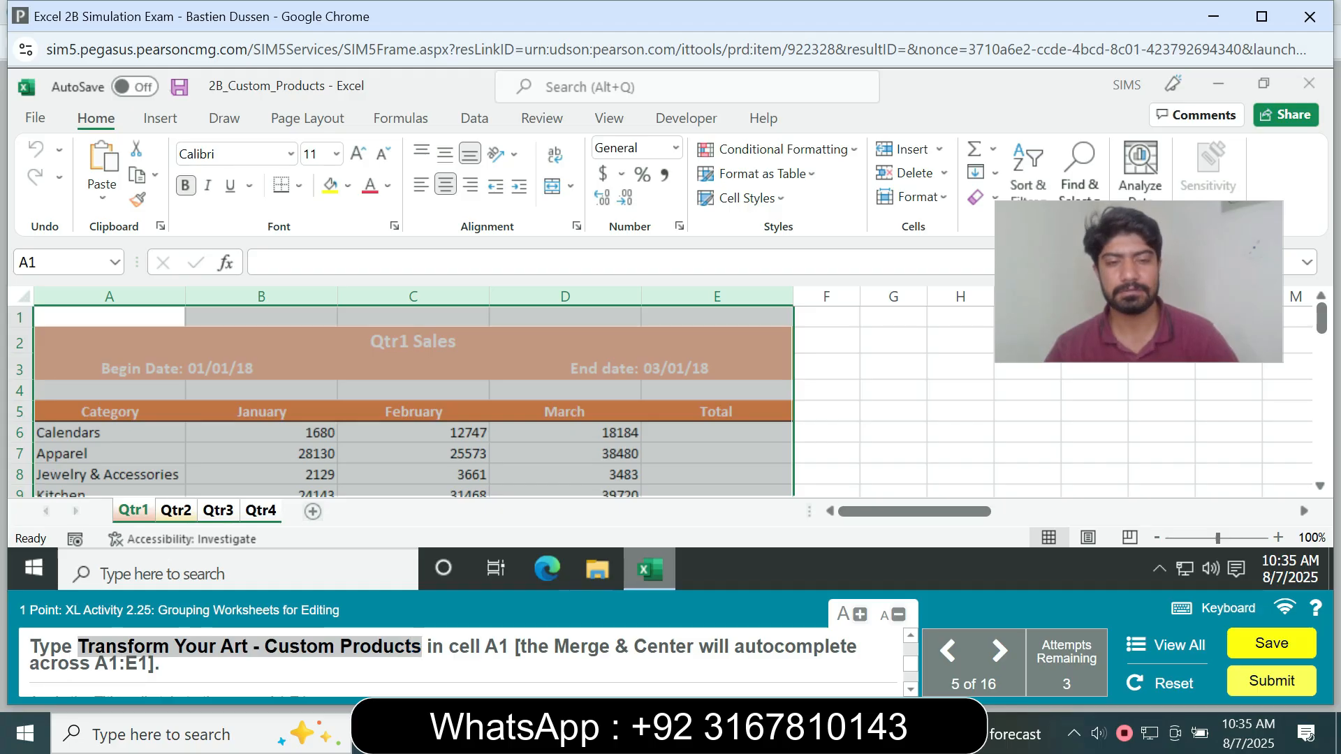
{"action": "left_click", "coordinate": [110, 318]}
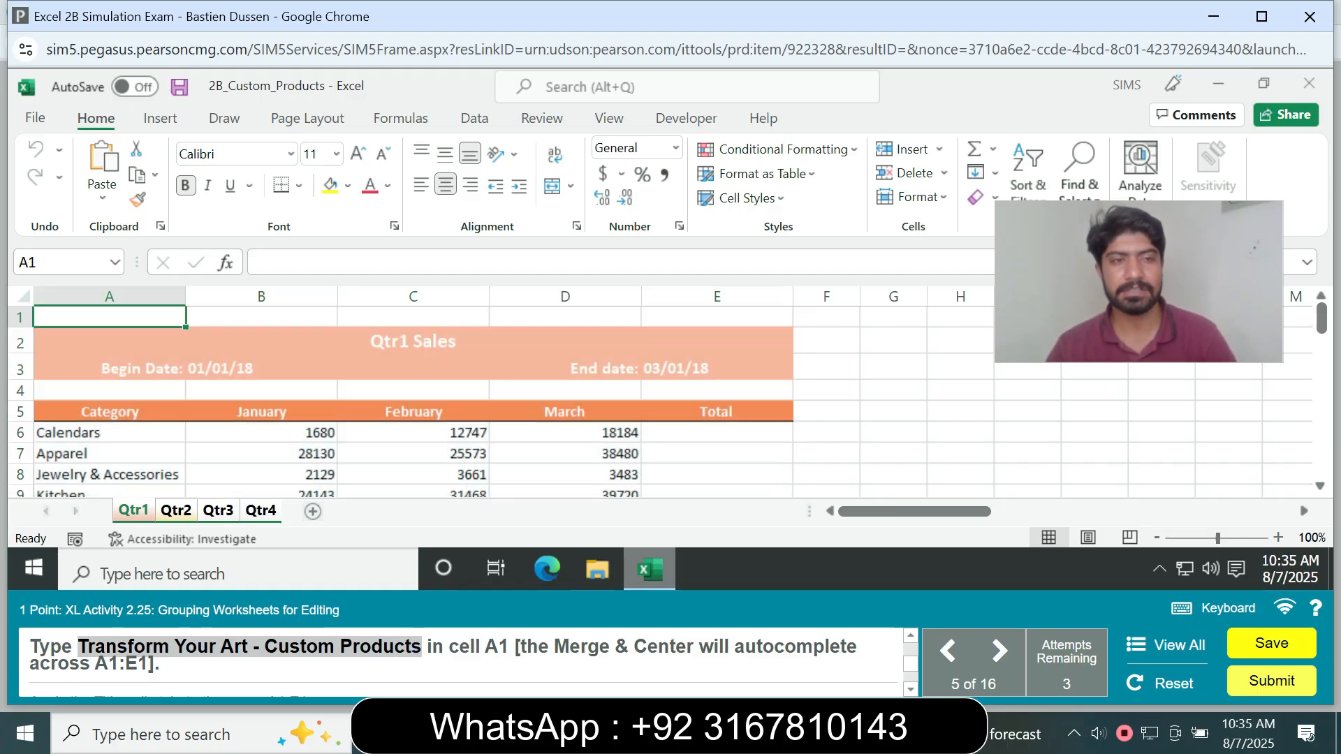
{"action": "left_click", "coordinate": [314, 262]}
{"action": "key", "text": "ctrl+v"}
{"action": "key", "text": "Return"}
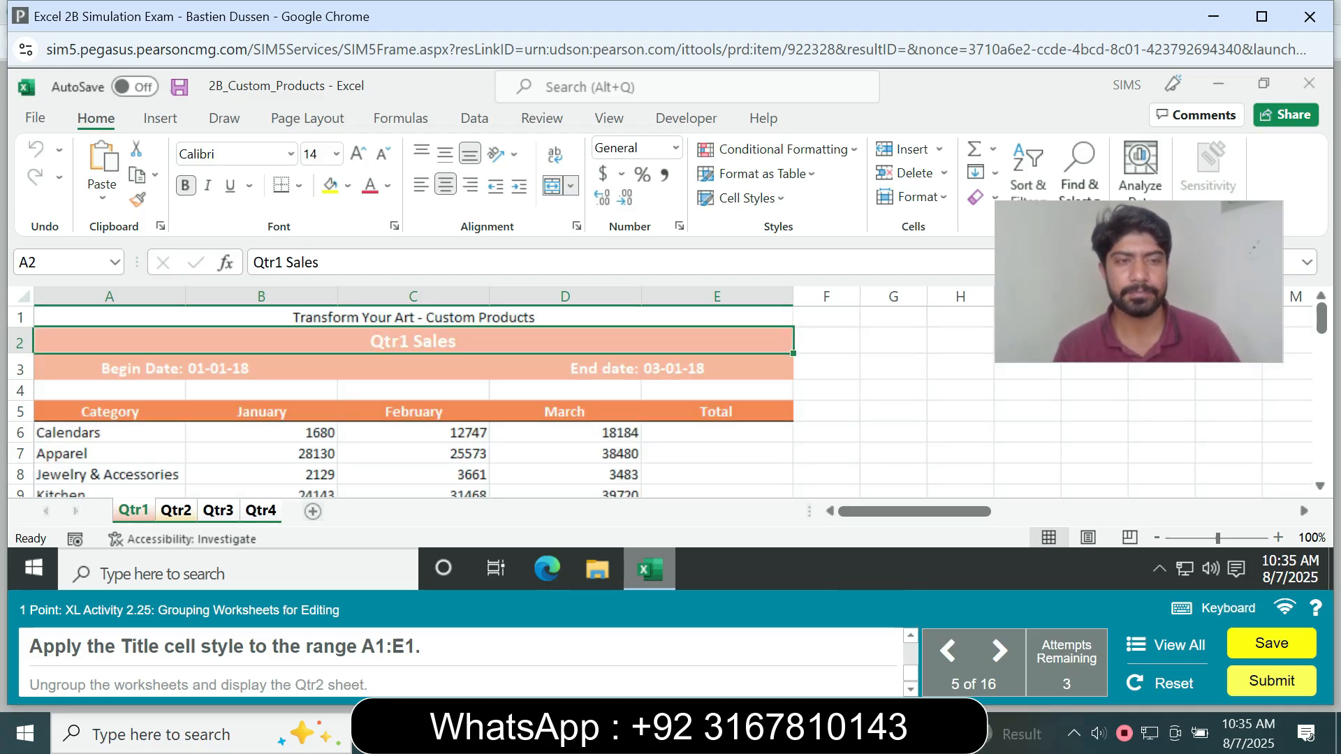
Apply the Title cell style to the merged range A1:E1 on the grouped worksheets.
{"action": "left_click", "coordinate": [414, 318]}
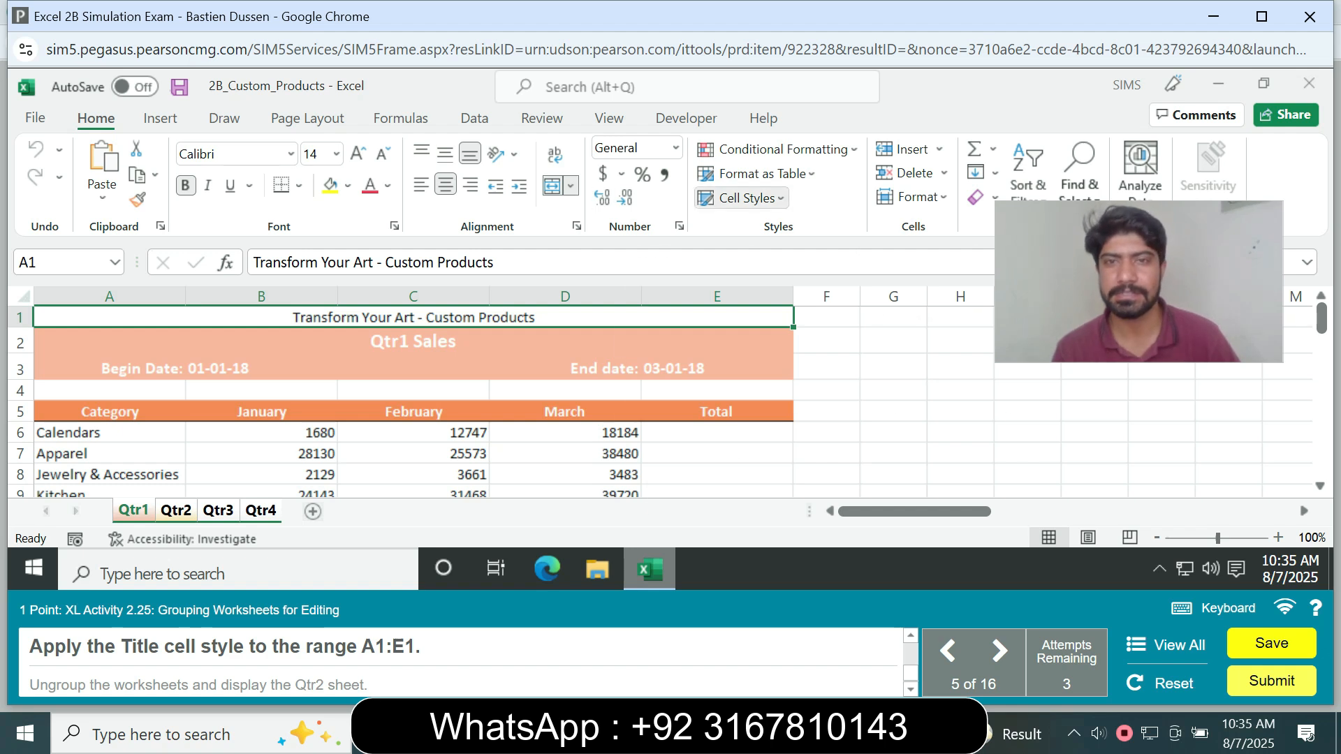
{"action": "left_click", "coordinate": [742, 198]}
{"action": "left_click", "coordinate": [1130, 418]}
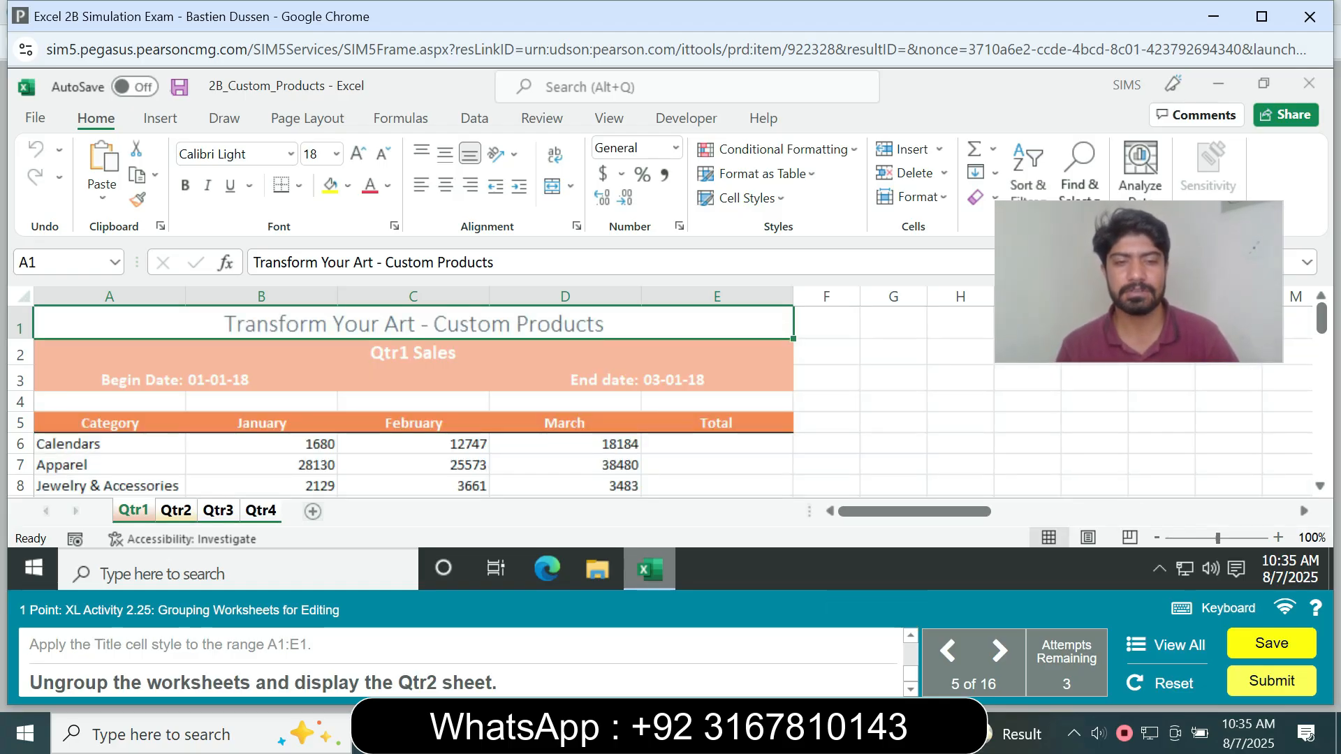
Ungroup the worksheets and display the Qtr2 sheet.
{"action": "right_click", "coordinate": [140, 512]}
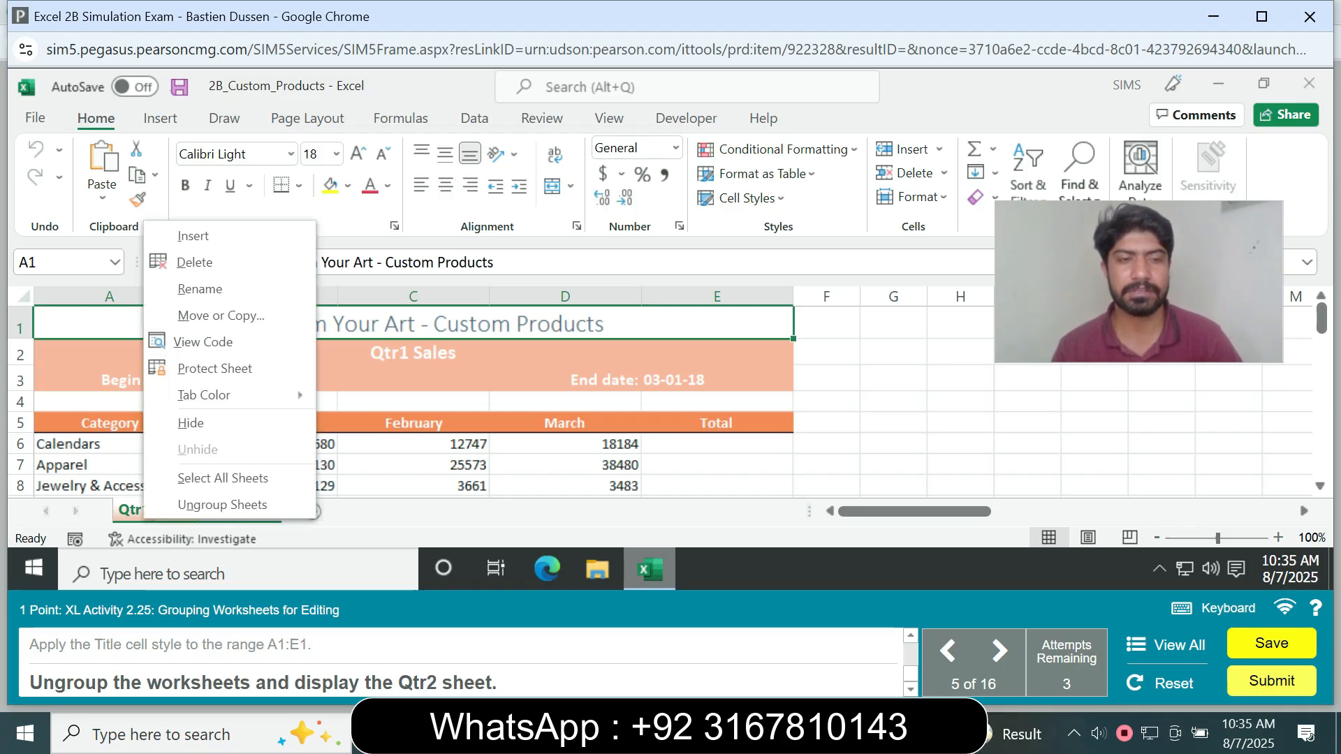
{"action": "left_click", "coordinate": [221, 503]}
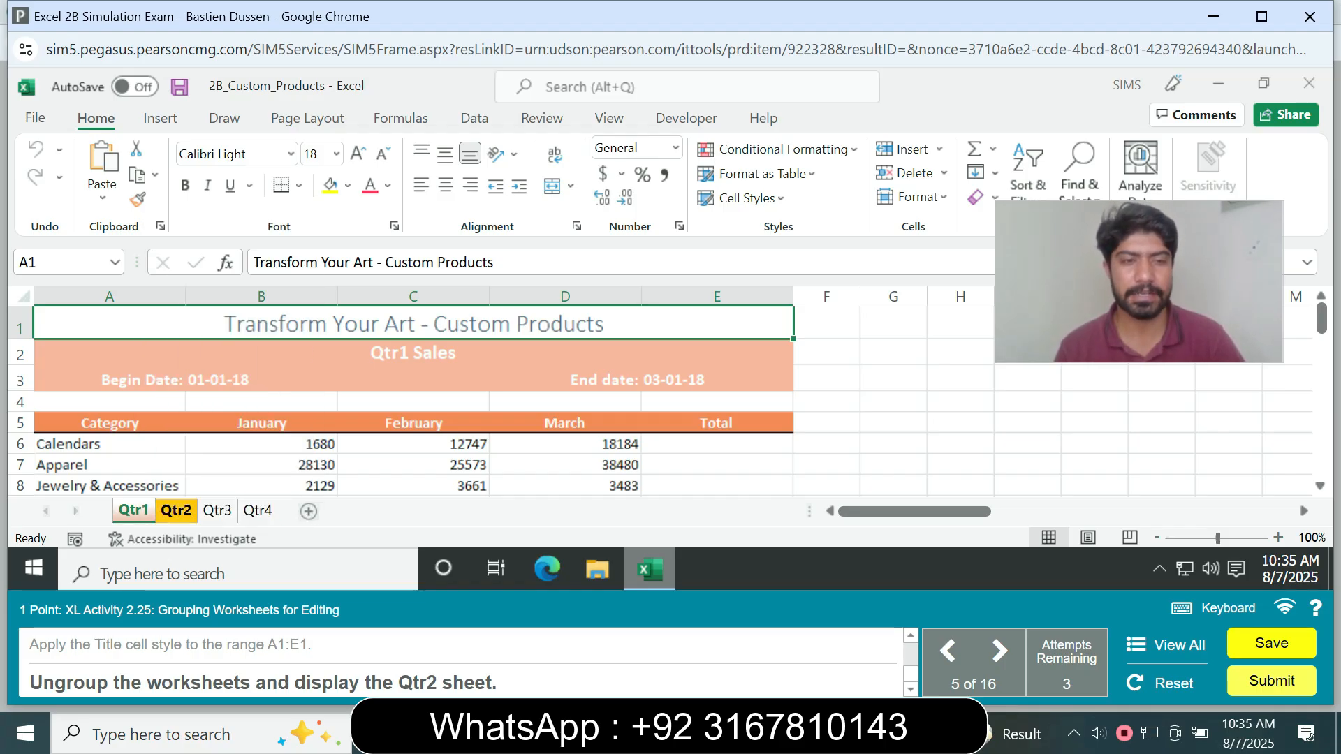
{"action": "left_click", "coordinate": [176, 511]}
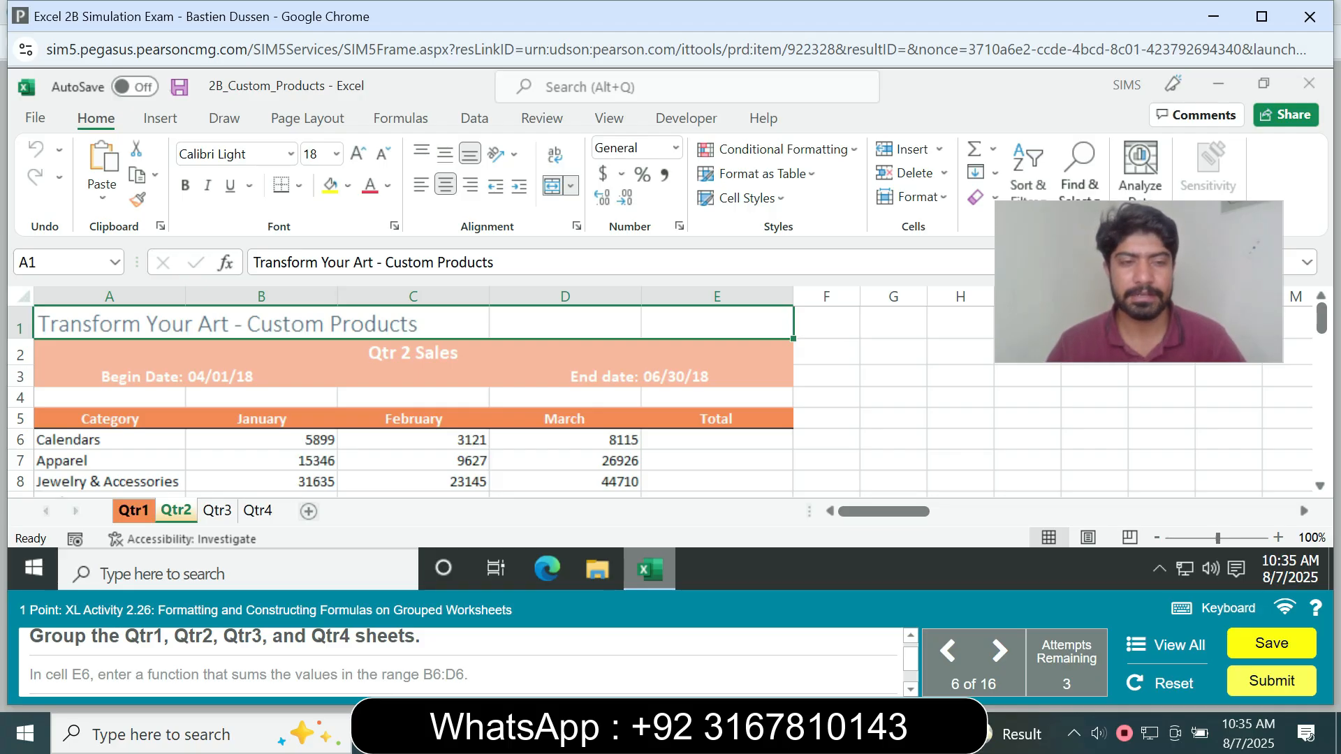
Group the Qtr1, Qtr2, Qtr3 and Qtr4 worksheets again, with Qtr1 as the active sheet.
{"action": "right_click", "coordinate": [134, 512]}
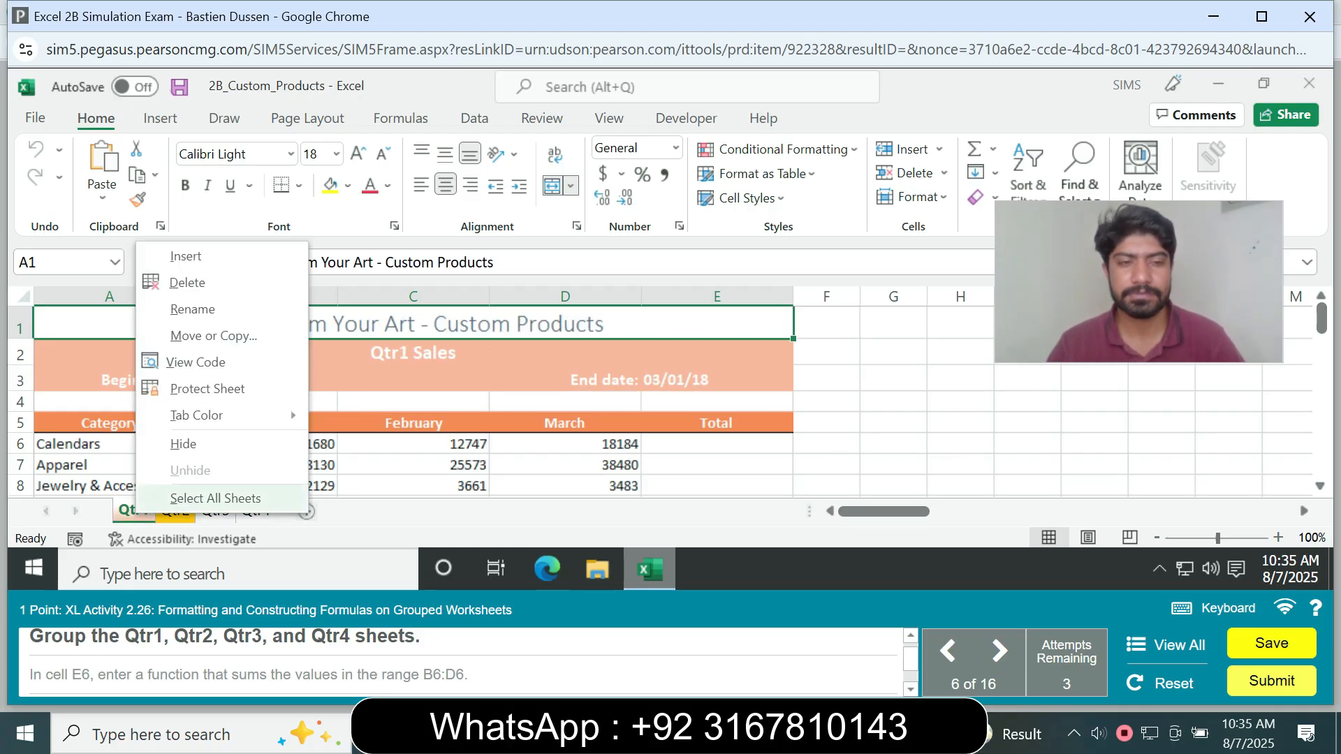
{"action": "left_click", "coordinate": [216, 498]}
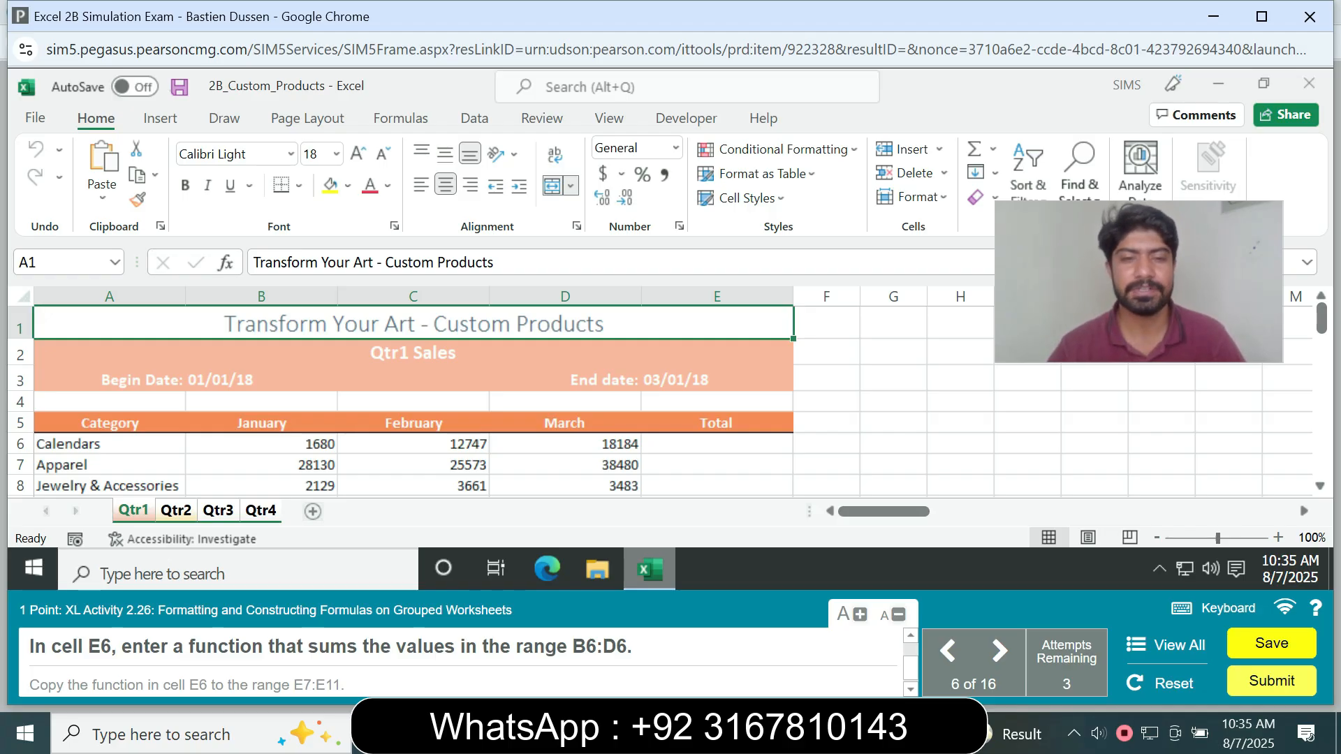
Enter a SUM function in cell E6 of the grouped worksheets that totals the range B6:D6.
{"action": "left_click", "coordinate": [717, 445]}
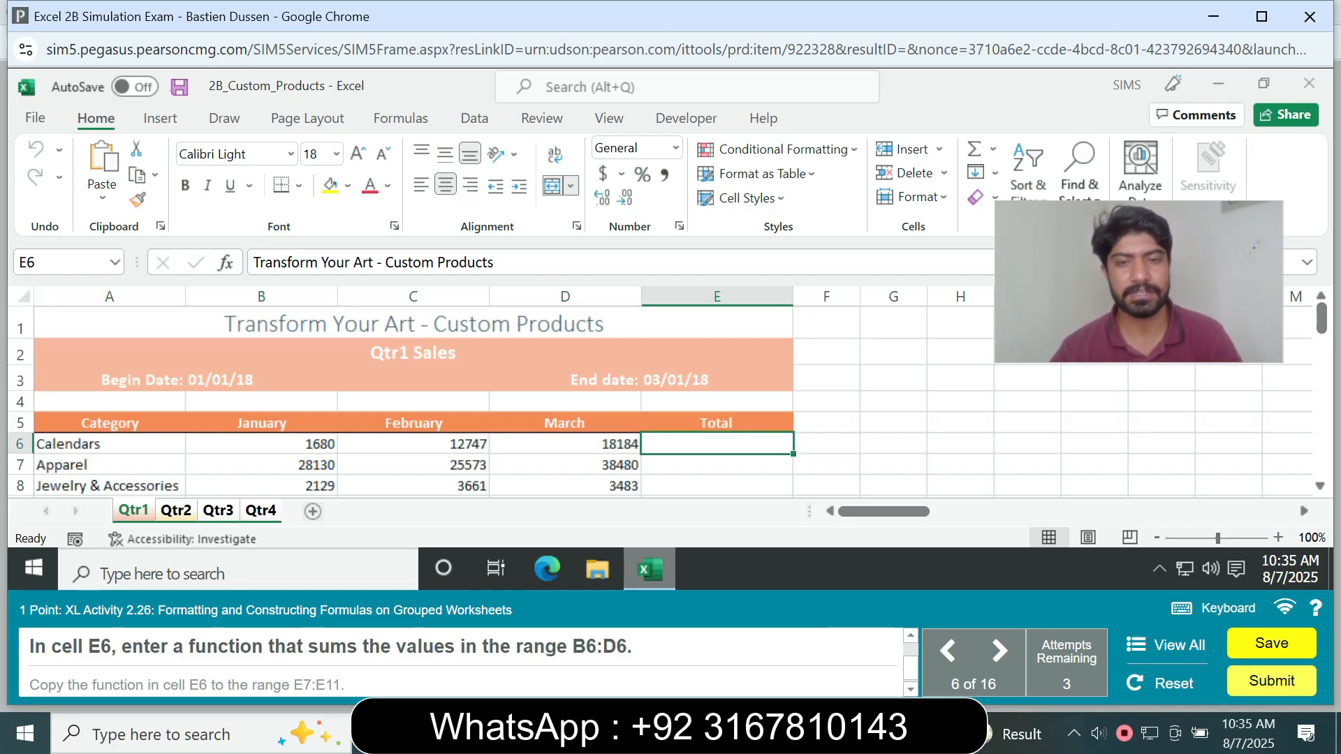
{"action": "type", "text": "=sum"}
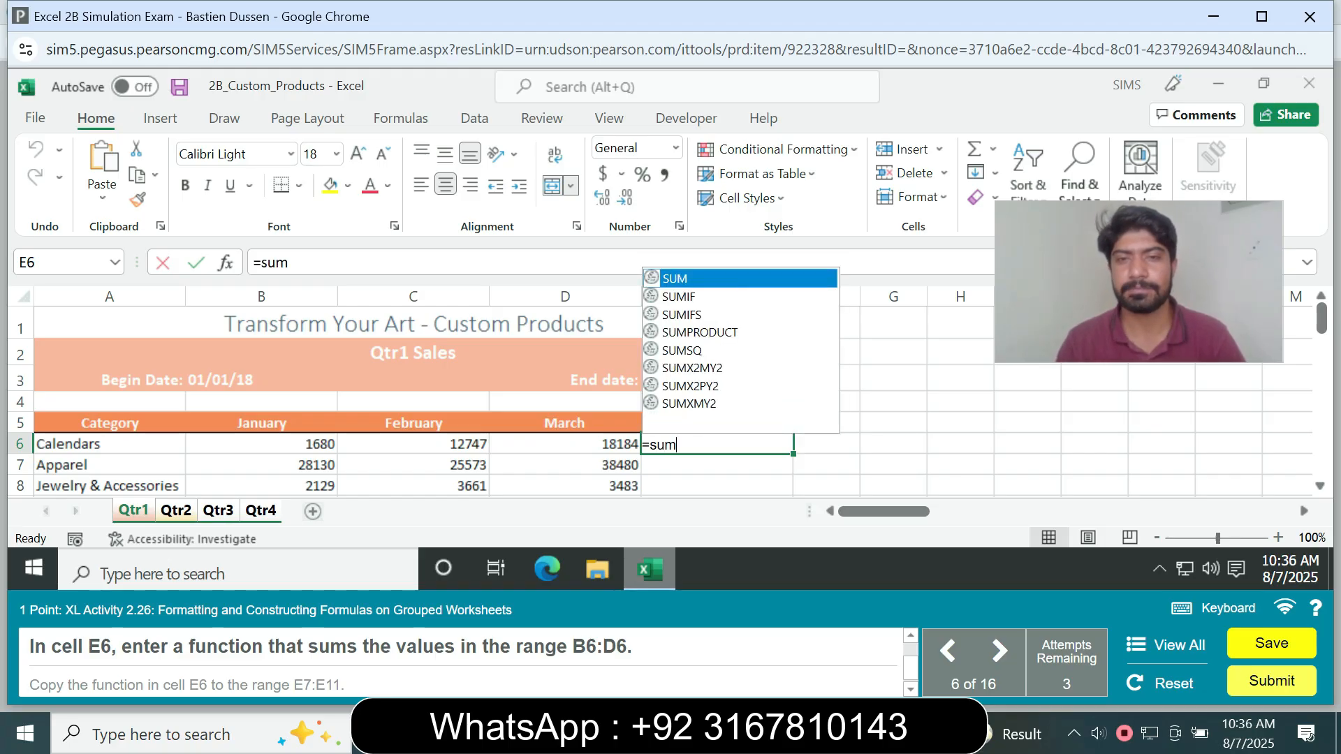
{"action": "key", "text": "Tab"}
{"action": "type", "text": "B6:"}
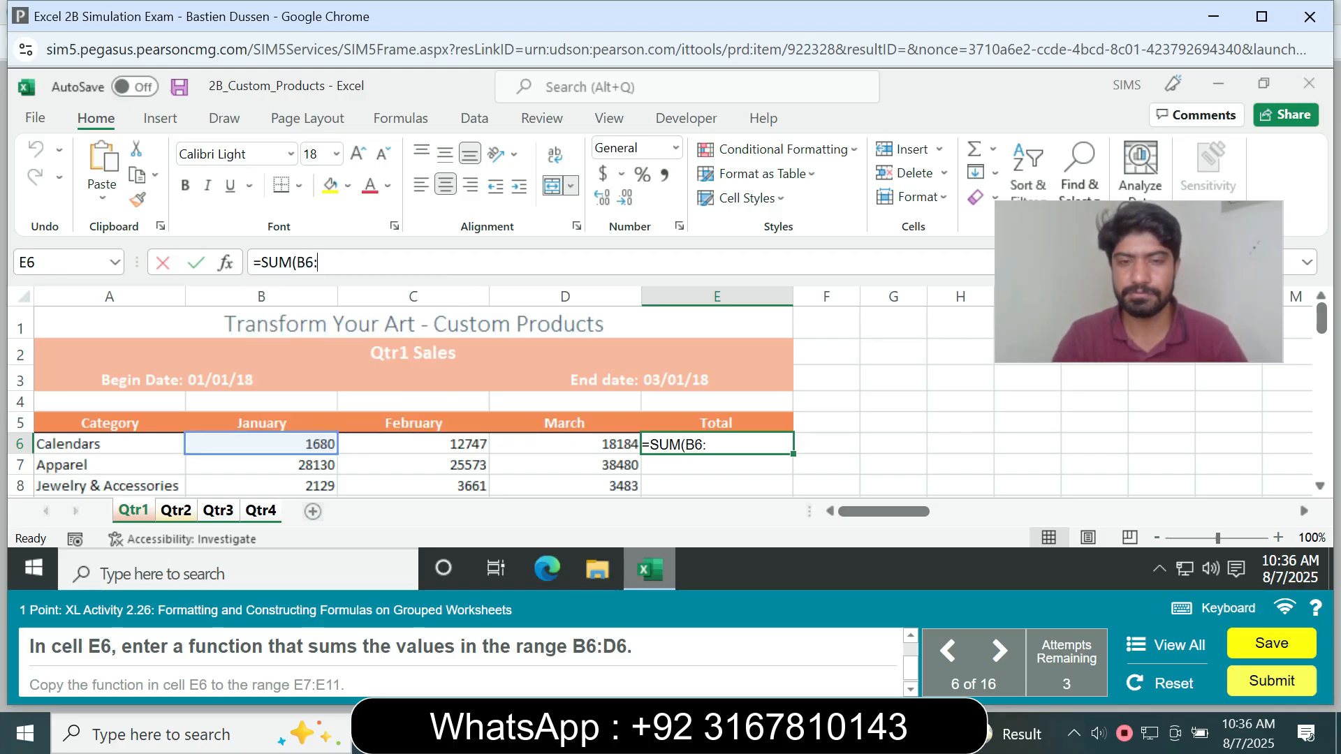
{"action": "type", "text": "D6"}
{"action": "key", "text": "Return"}
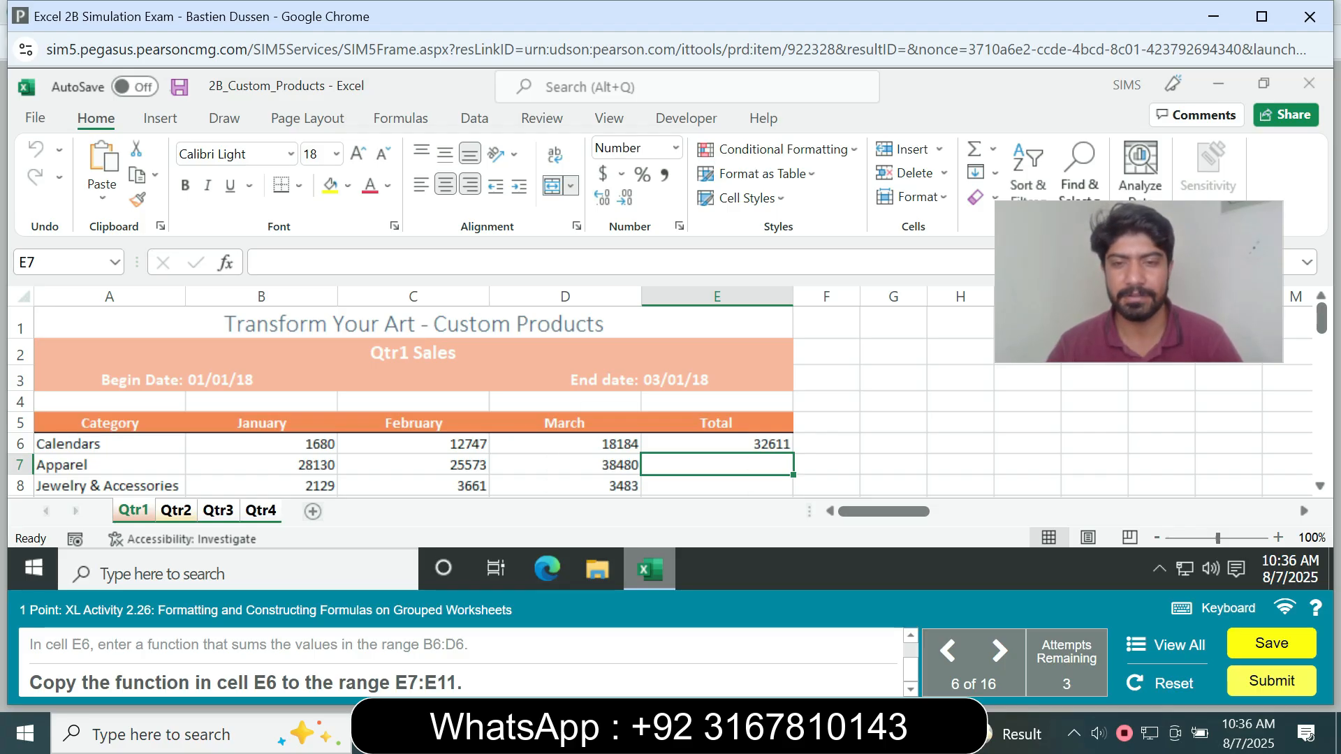
Copy the SUM function in cell E6 down to the range E7:E11 on the grouped worksheets.
{"action": "left_click", "coordinate": [717, 444]}
{"action": "key", "text": "shift+Down"}
{"action": "key", "text": "shift+Down"}
{"action": "key", "text": "shift+Down"}
{"action": "key", "text": "shift+Down"}
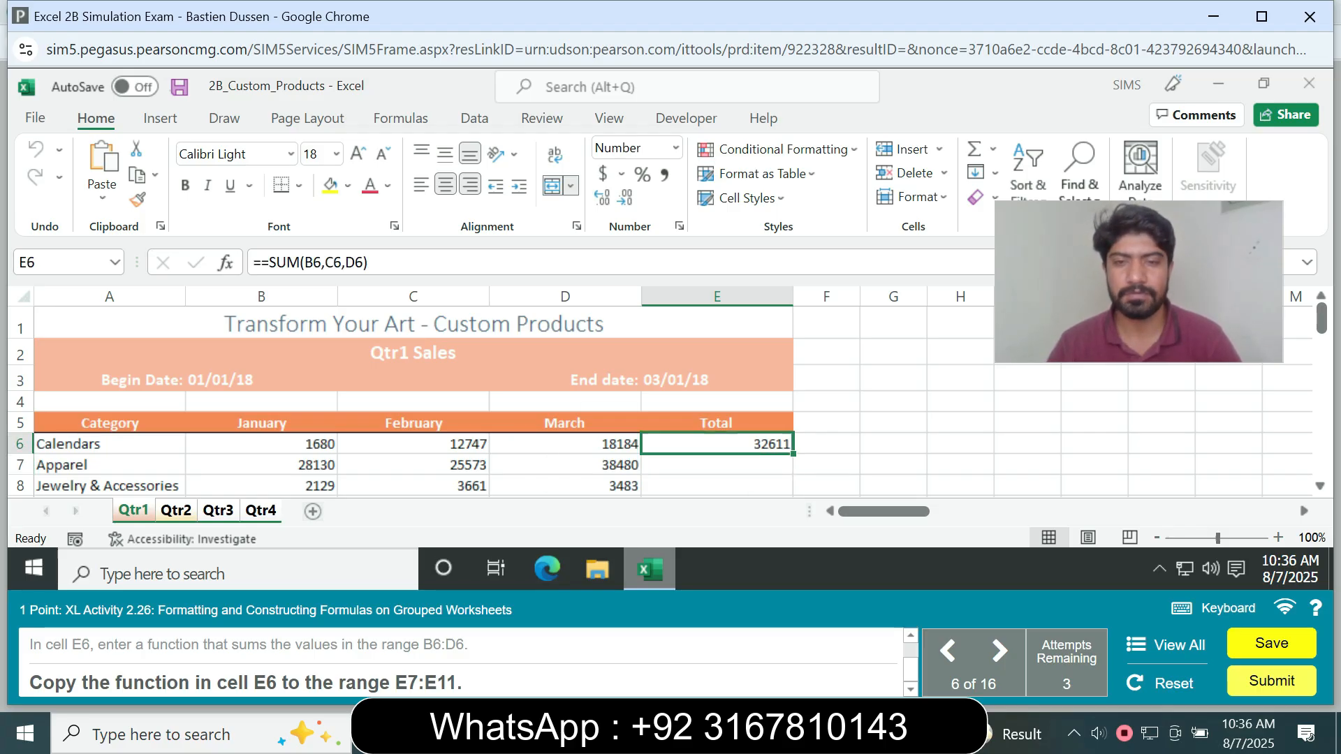
{"action": "left_click_drag", "start_coordinate": [793, 425], "coordinate": [793, 446]}
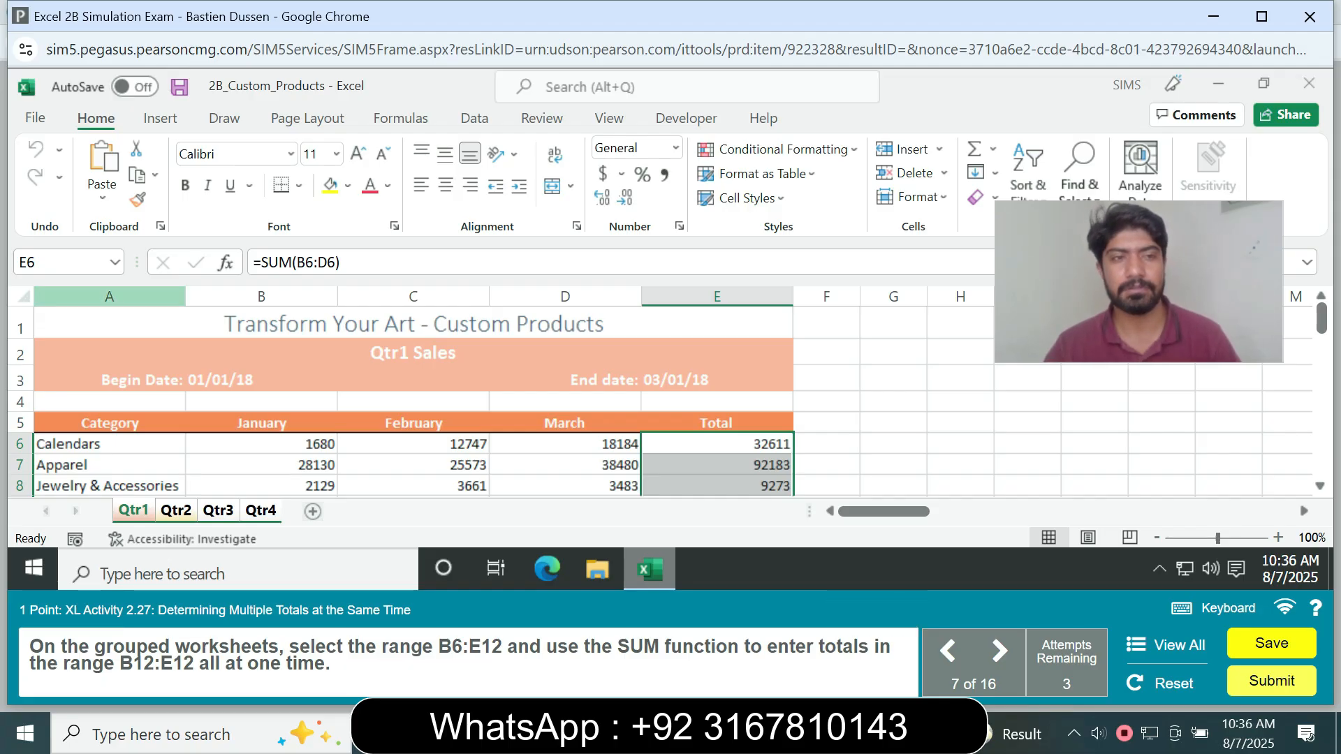
Select the range B6:E12 on the grouped worksheets and insert SUM totals in B12:E12 all at once.
{"action": "left_click", "coordinate": [62, 263]}
{"action": "type", "text": "B6"}
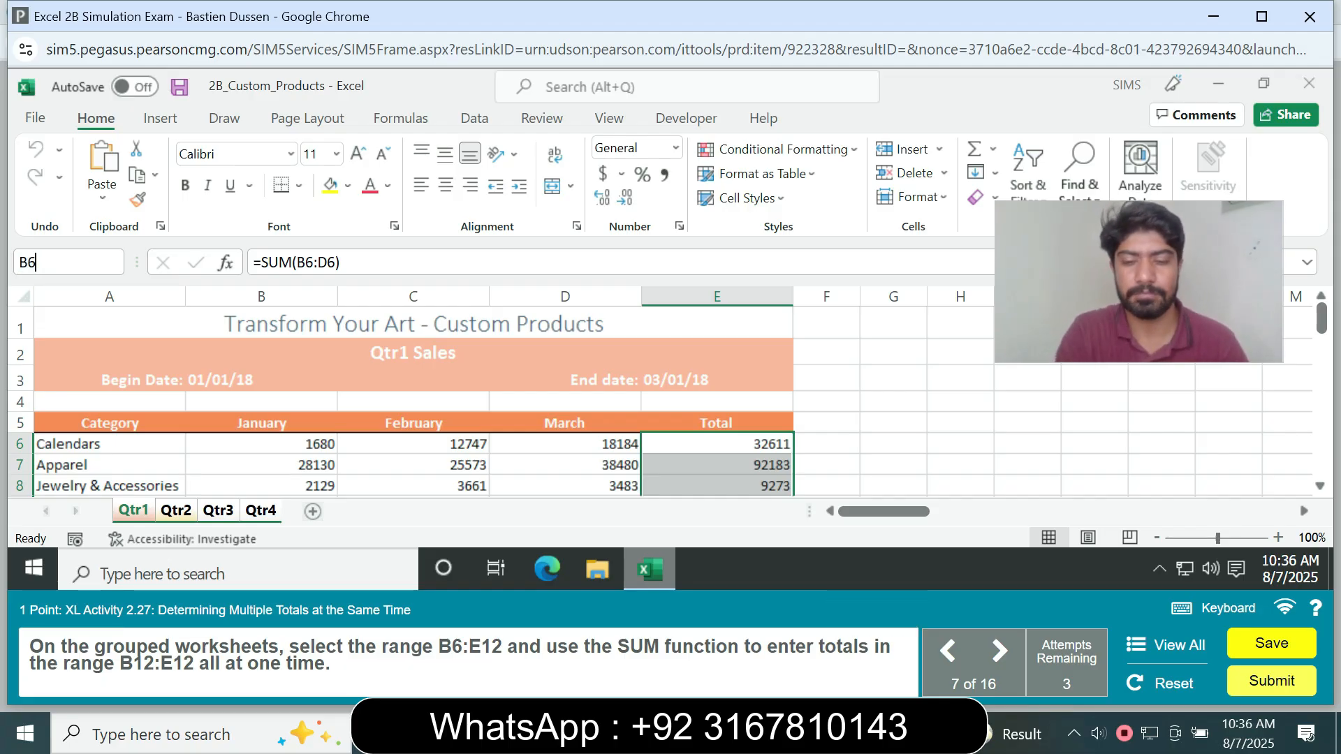
{"action": "type", "text": ":E12"}
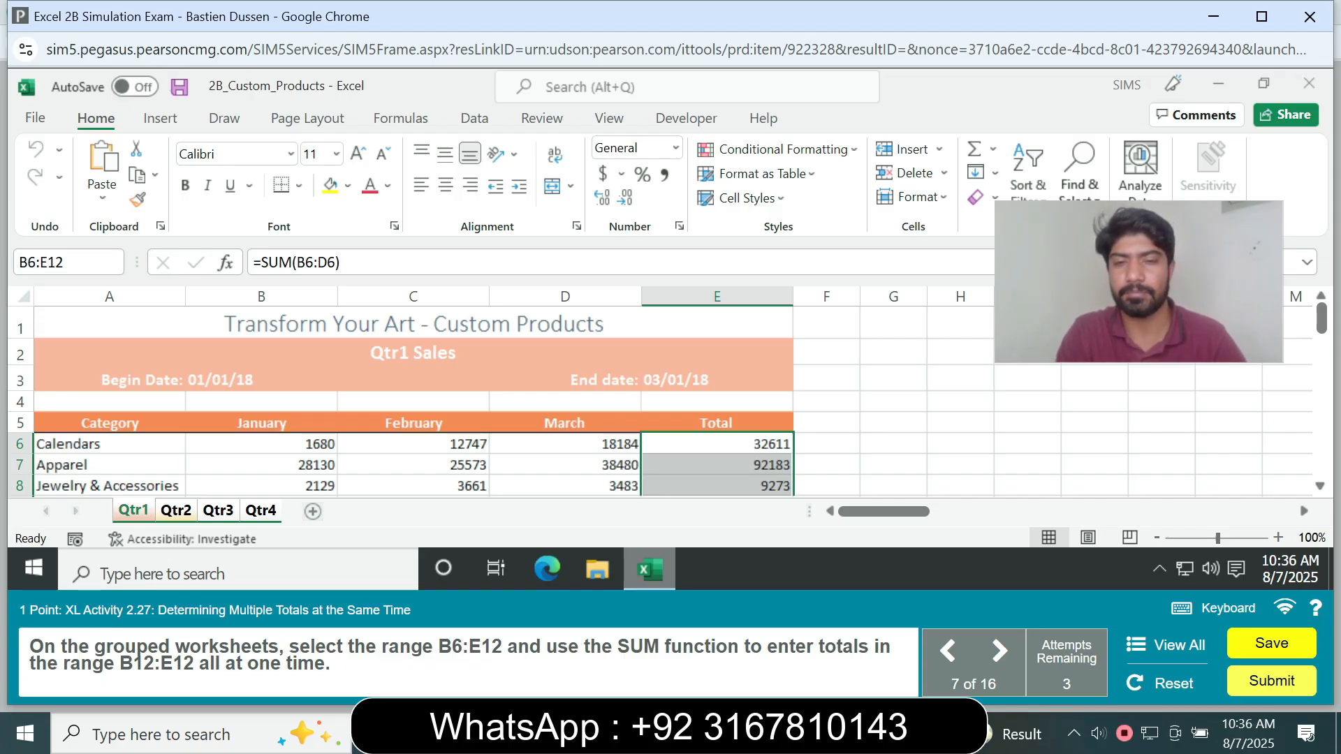
{"action": "key", "text": "Return"}
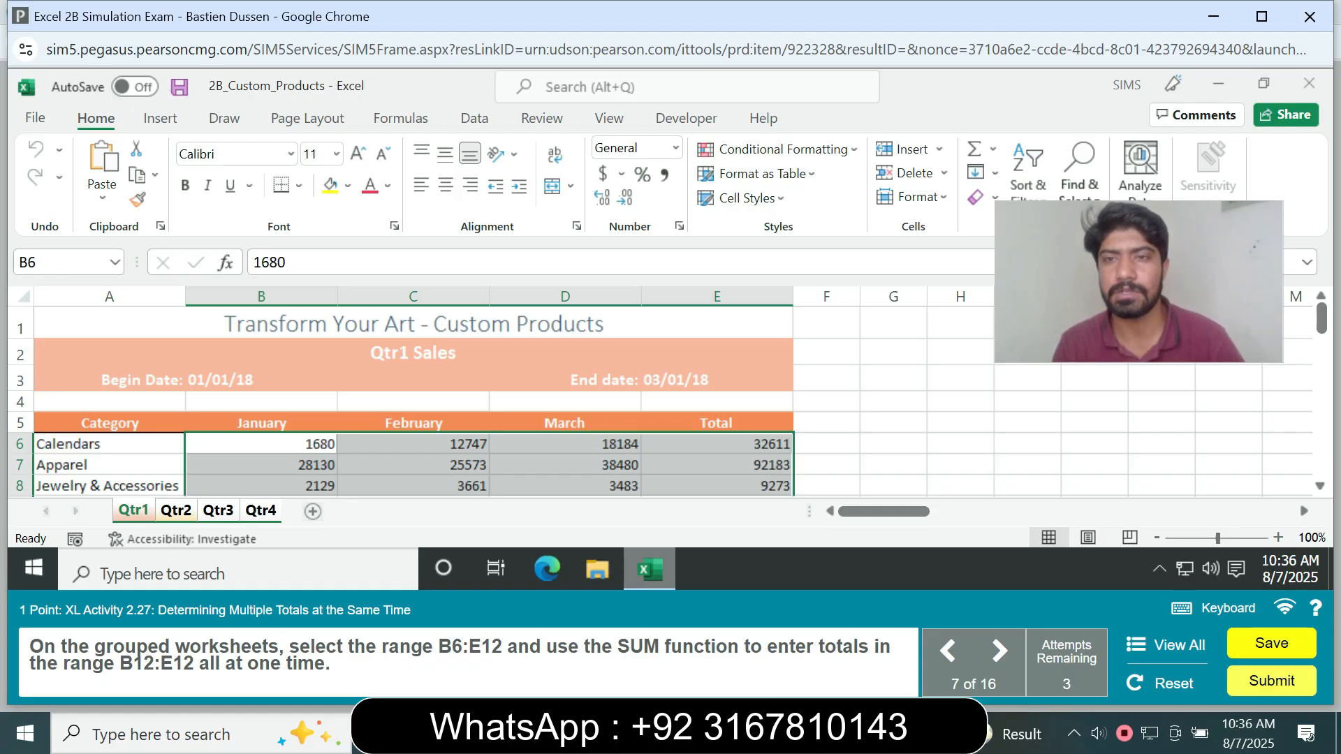
{"action": "left_click", "coordinate": [993, 148]}
{"action": "left_click", "coordinate": [1013, 174]}
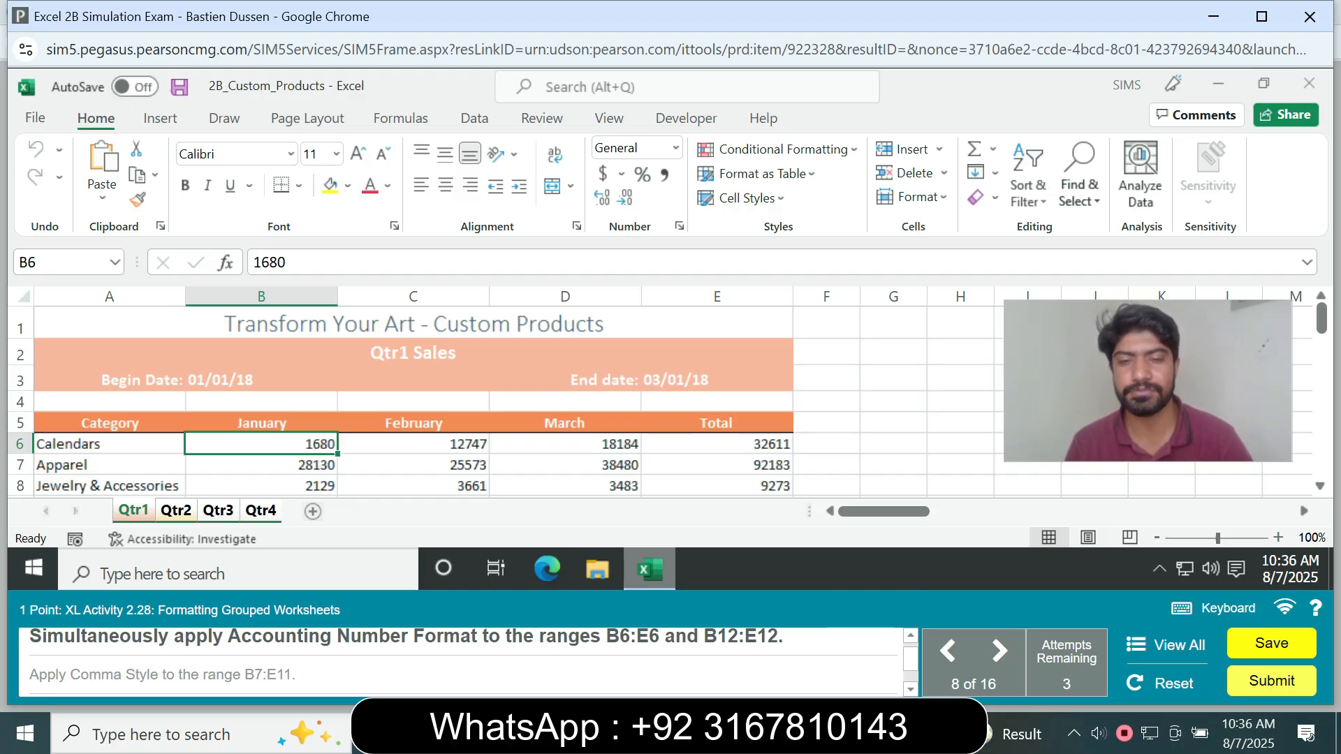
Apply Accounting Number Format simultaneously to the ranges B6:E6 and B12:E12 on the grouped worksheets.
{"action": "left_click", "coordinate": [61, 262]}
{"action": "type", "text": "B6:E6"}
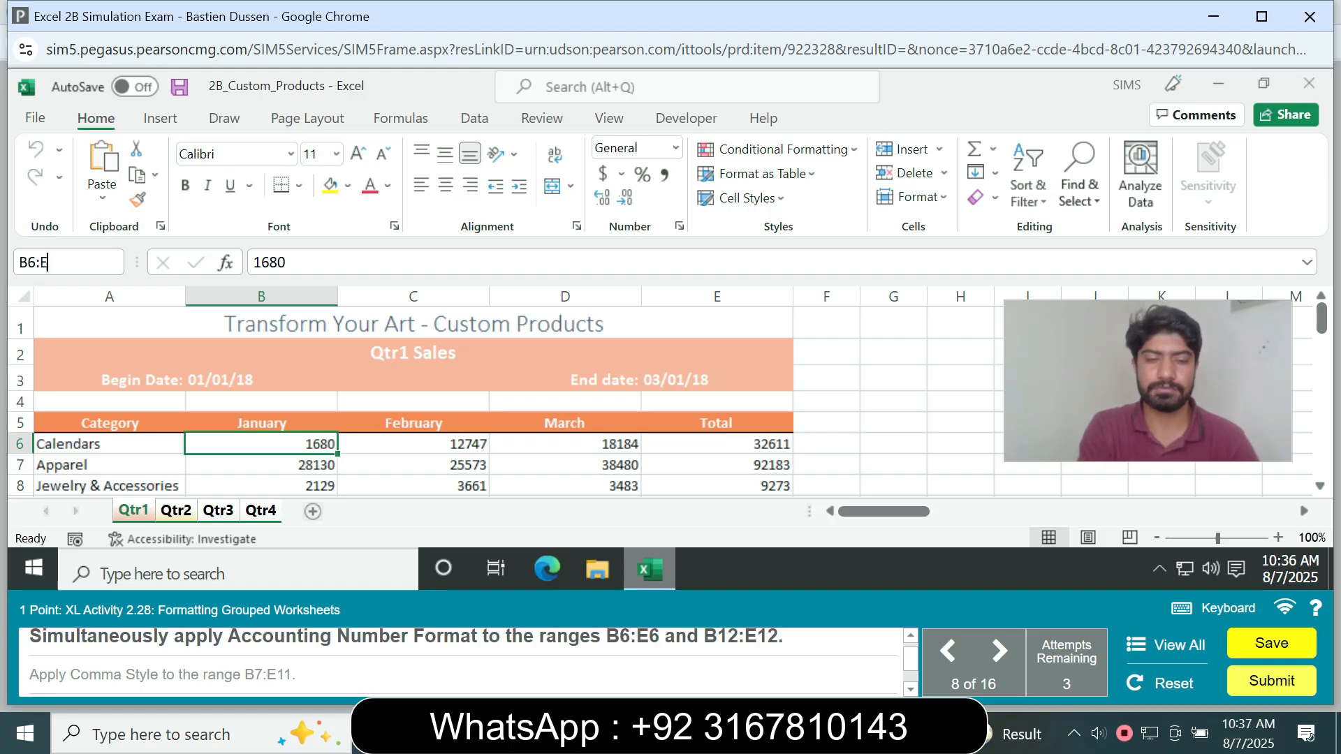
{"action": "key", "text": "Return"}
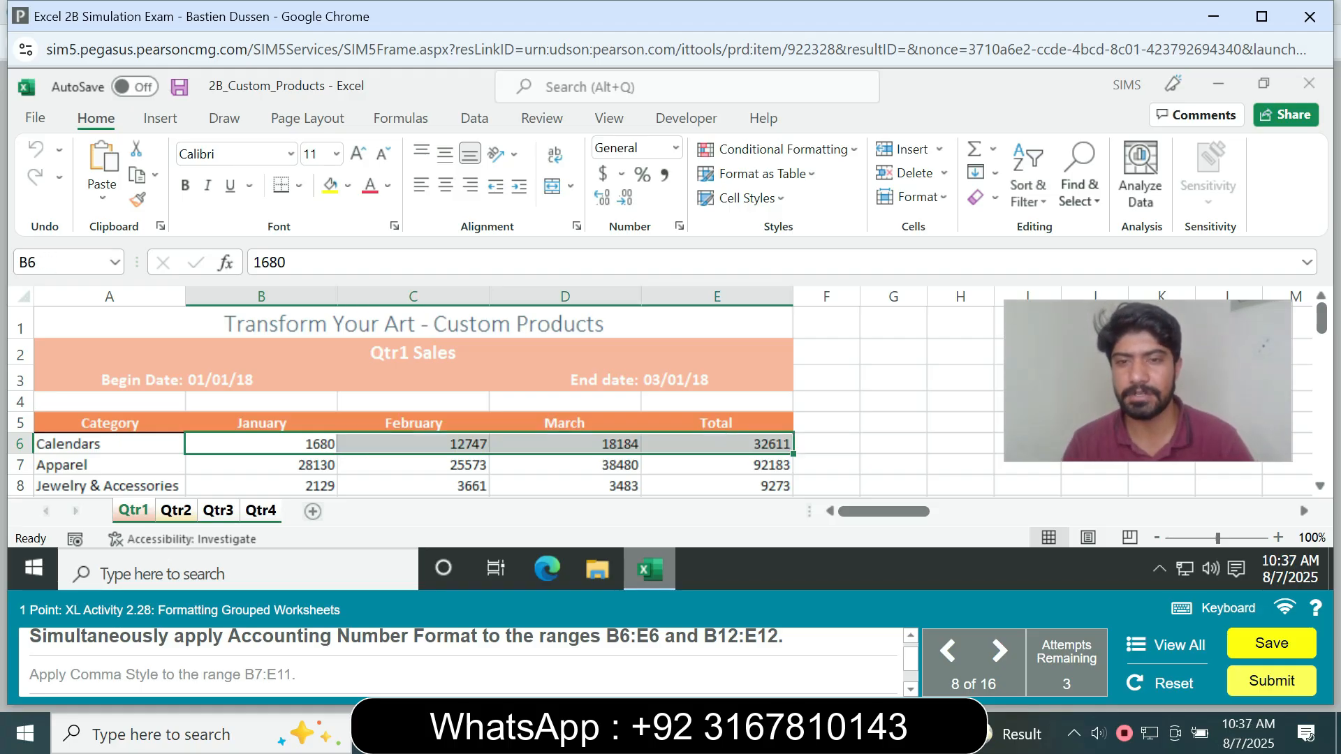
{"action": "scroll", "coordinate": [489, 392], "scroll_direction": "down", "scroll_amount": 2}
{"action": "scroll", "coordinate": [414, 402], "scroll_direction": "up", "scroll_amount": 1}
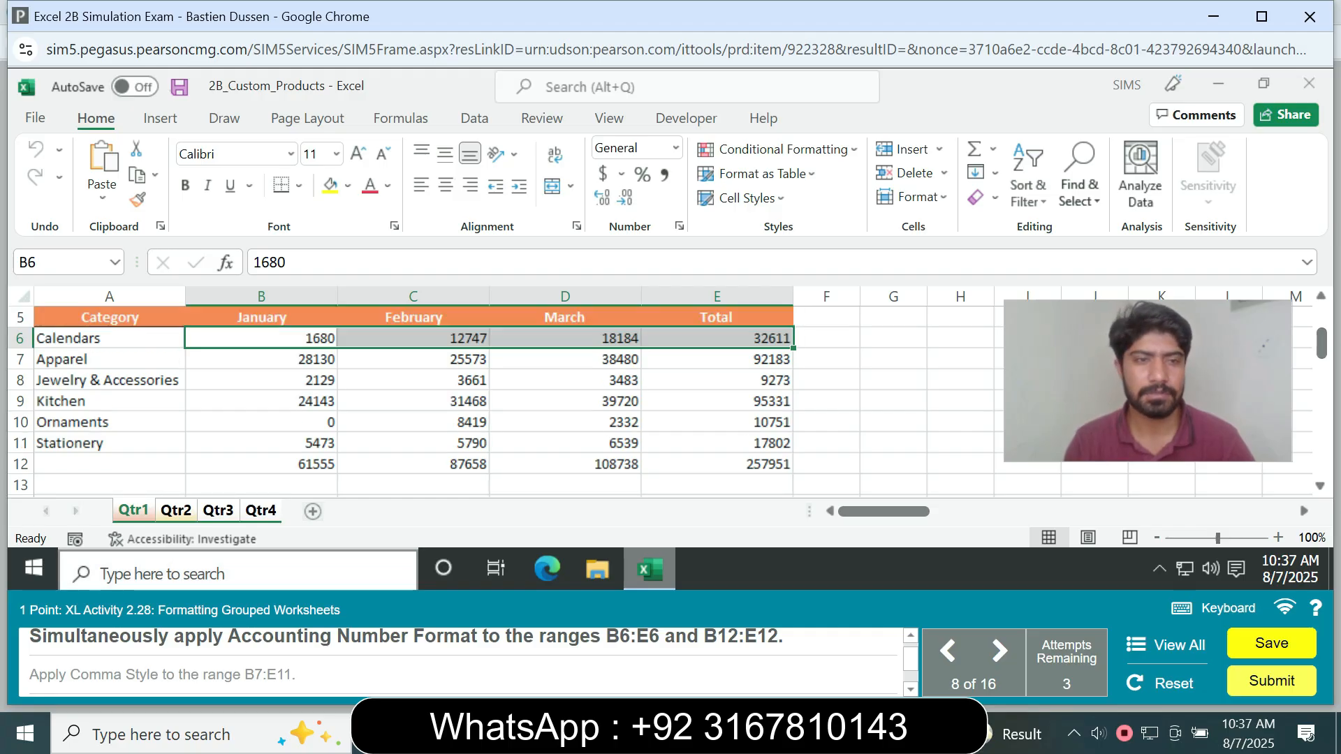
{"action": "left_click_drag", "start_coordinate": [262, 464], "coordinate": [716, 464]}
{"action": "left_click", "coordinate": [621, 174]}
{"action": "left_click", "coordinate": [667, 197]}
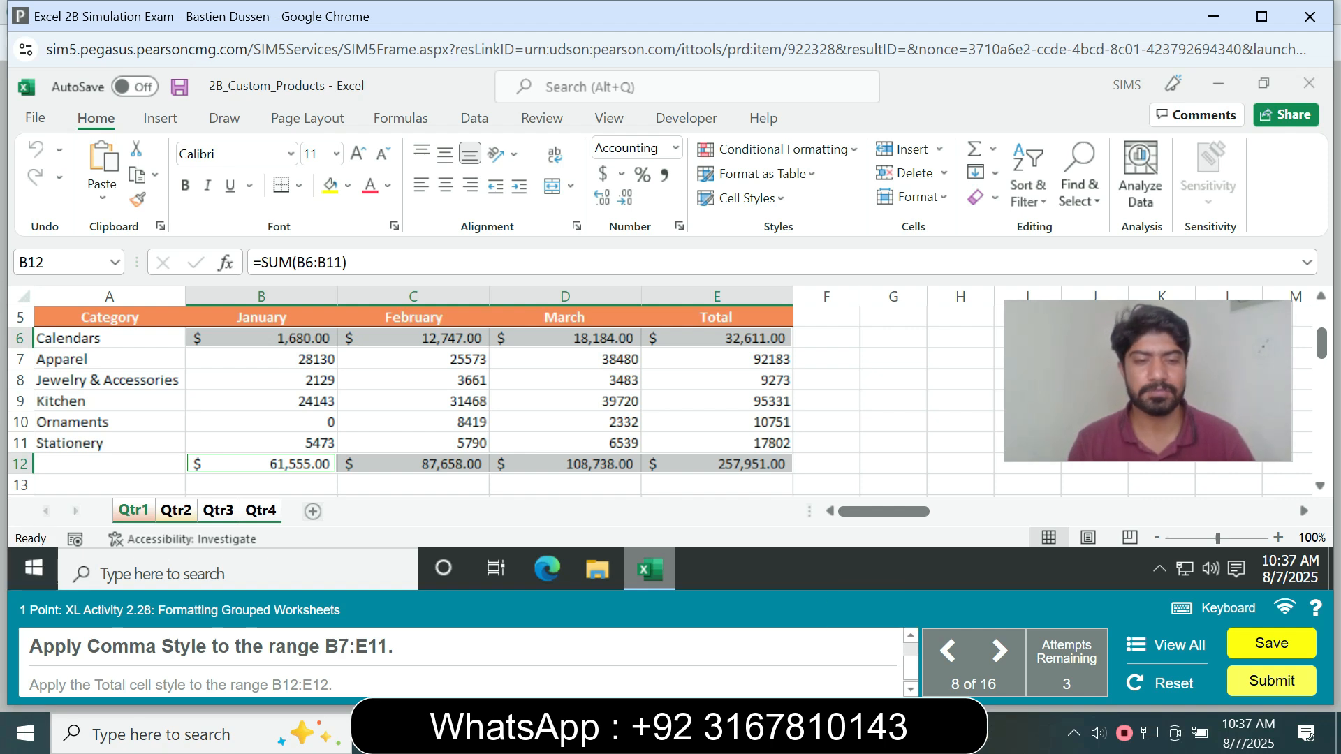
Apply Comma Style to the range B7:E11 on the grouped worksheets.
{"action": "left_click", "coordinate": [31, 262]}
{"action": "type", "text": "B"}
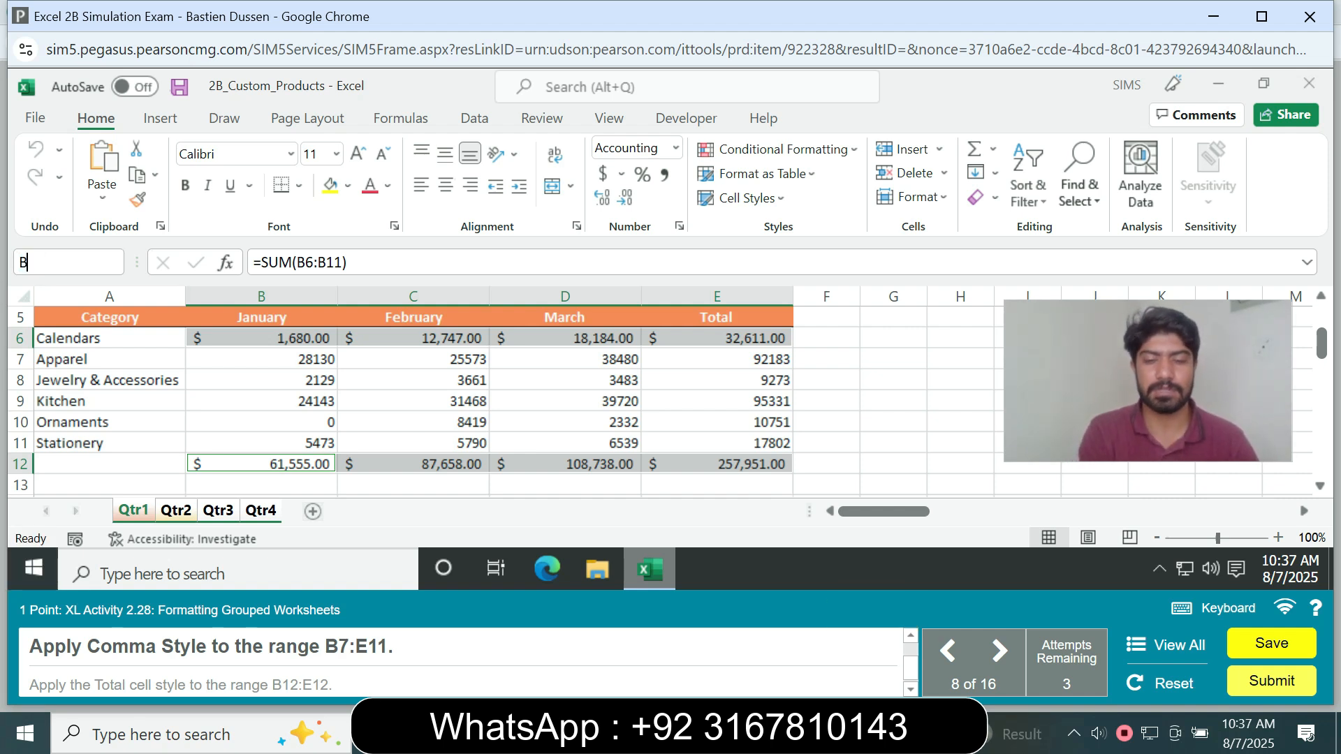
{"action": "type", "text": "7:E11"}
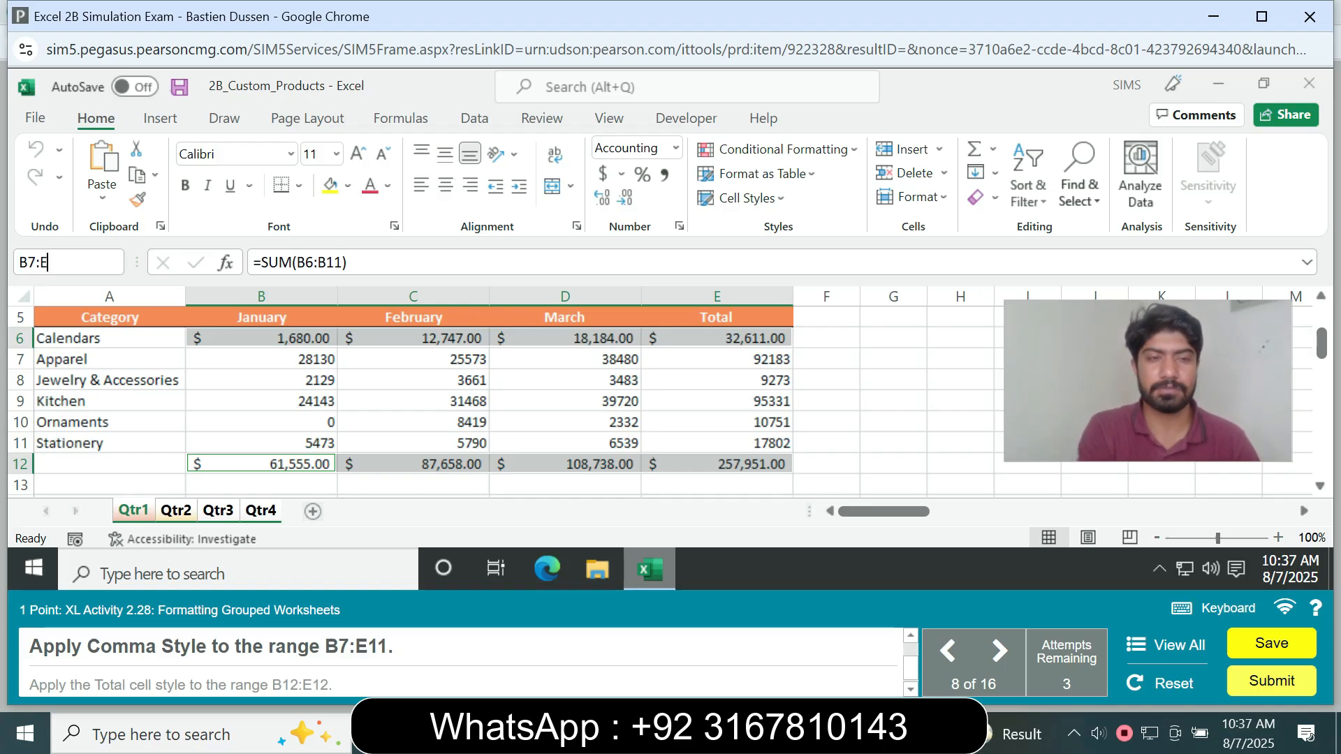
{"action": "key", "text": "Return"}
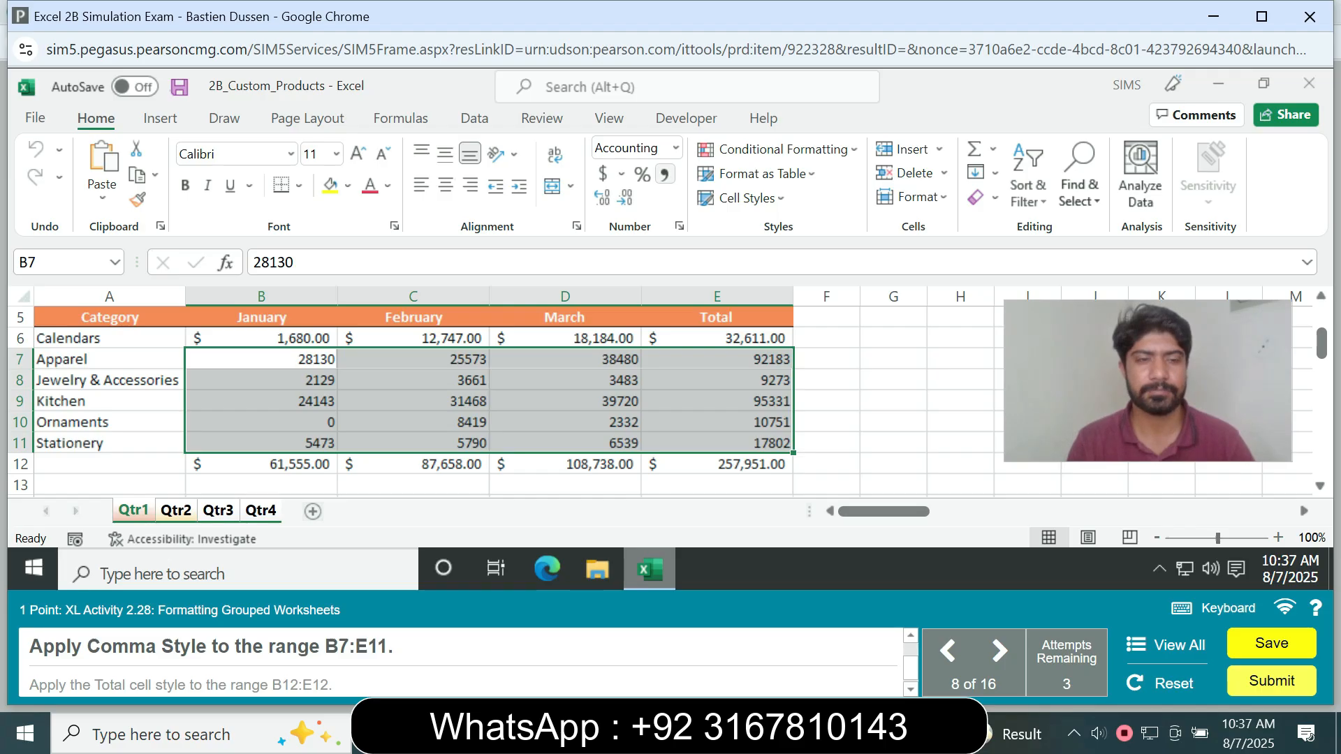
{"action": "left_click", "coordinate": [664, 173]}
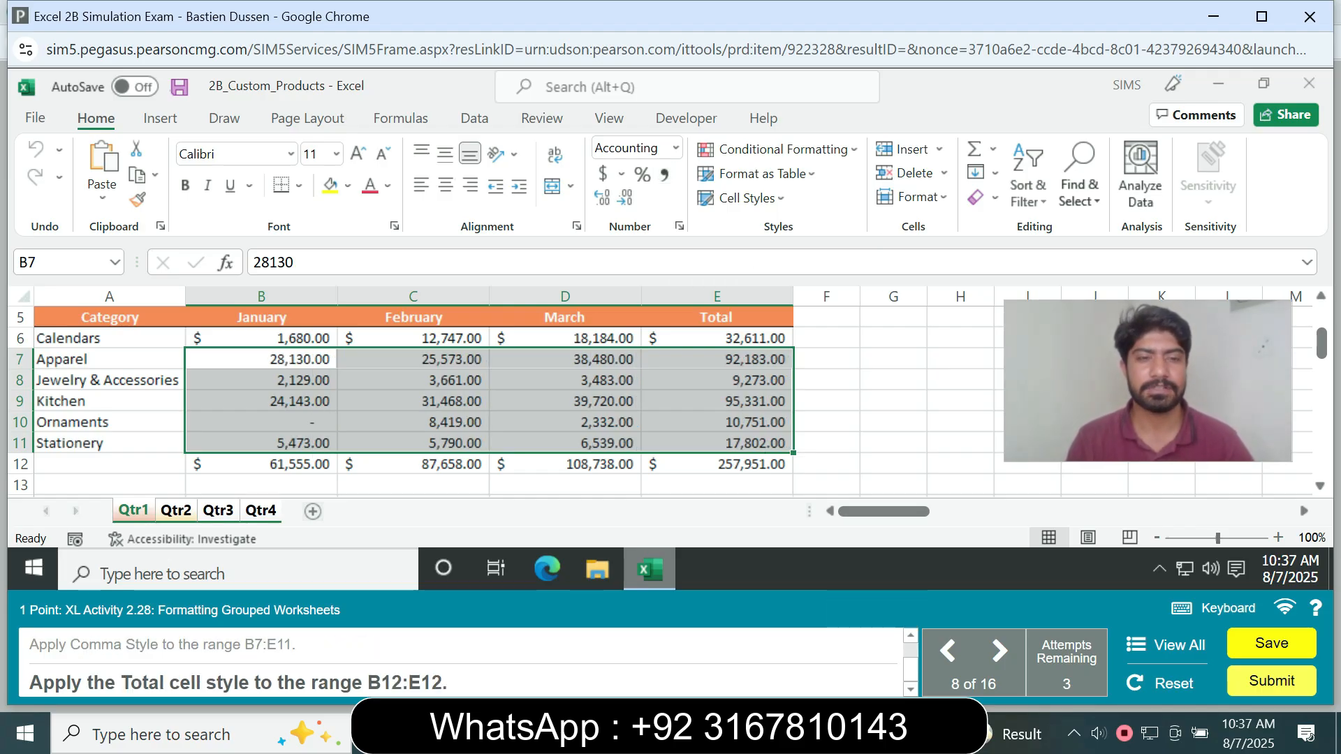
Apply the Total cell style to the range B12:E12 on the grouped worksheets.
{"action": "left_click", "coordinate": [68, 262]}
{"action": "type", "text": "B12"}
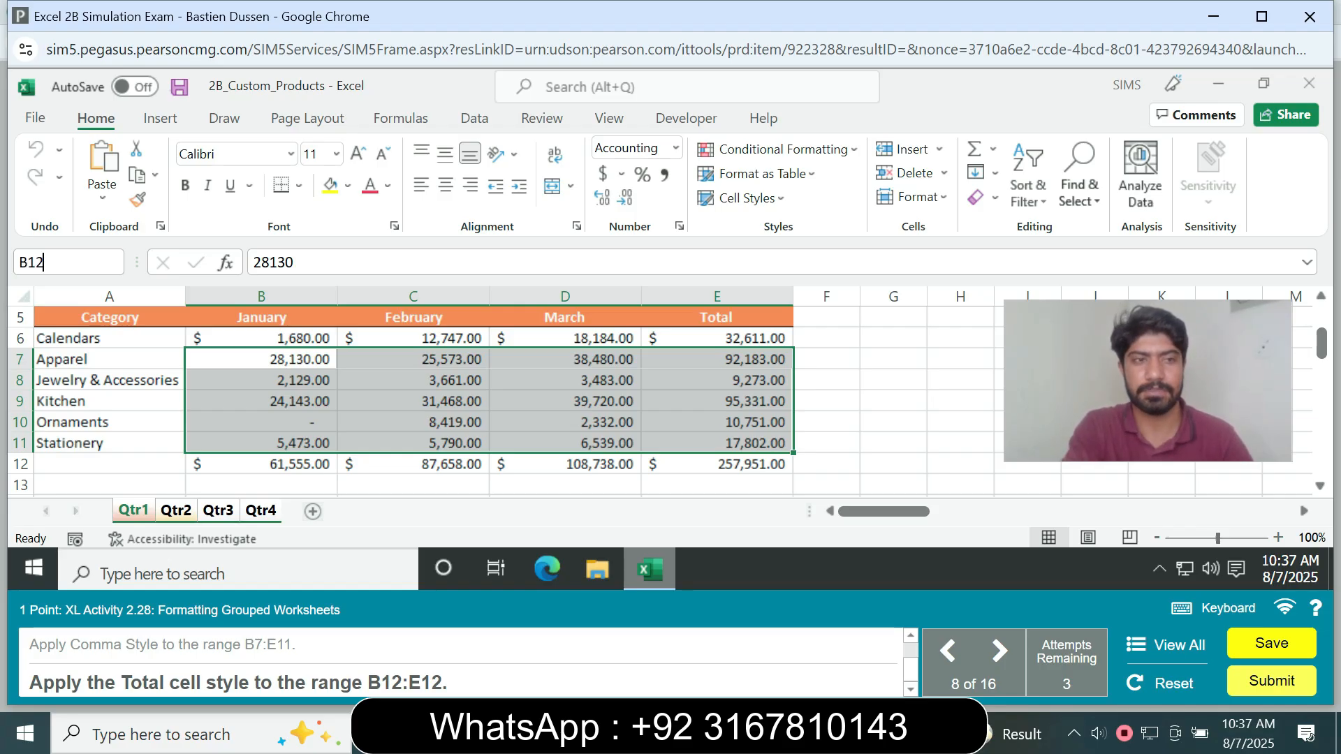
{"action": "type", "text": ":E12"}
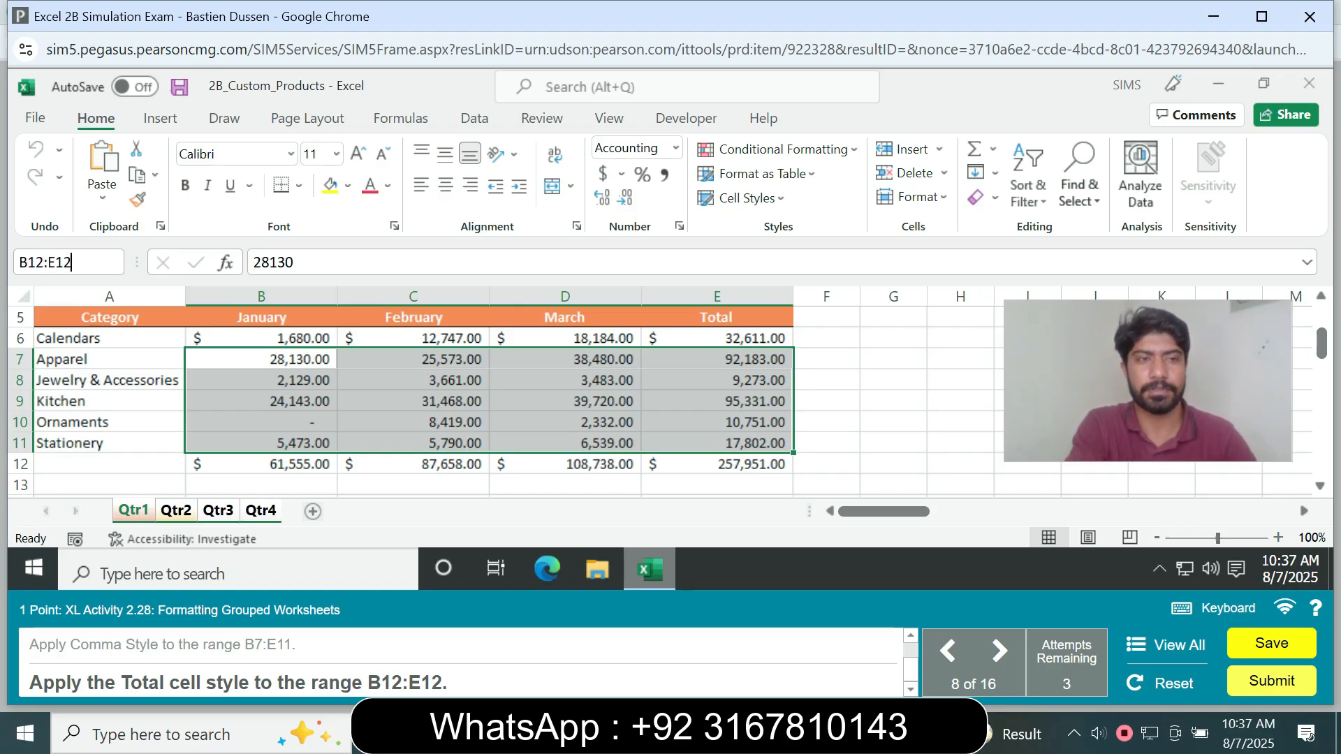
{"action": "key", "text": "Return"}
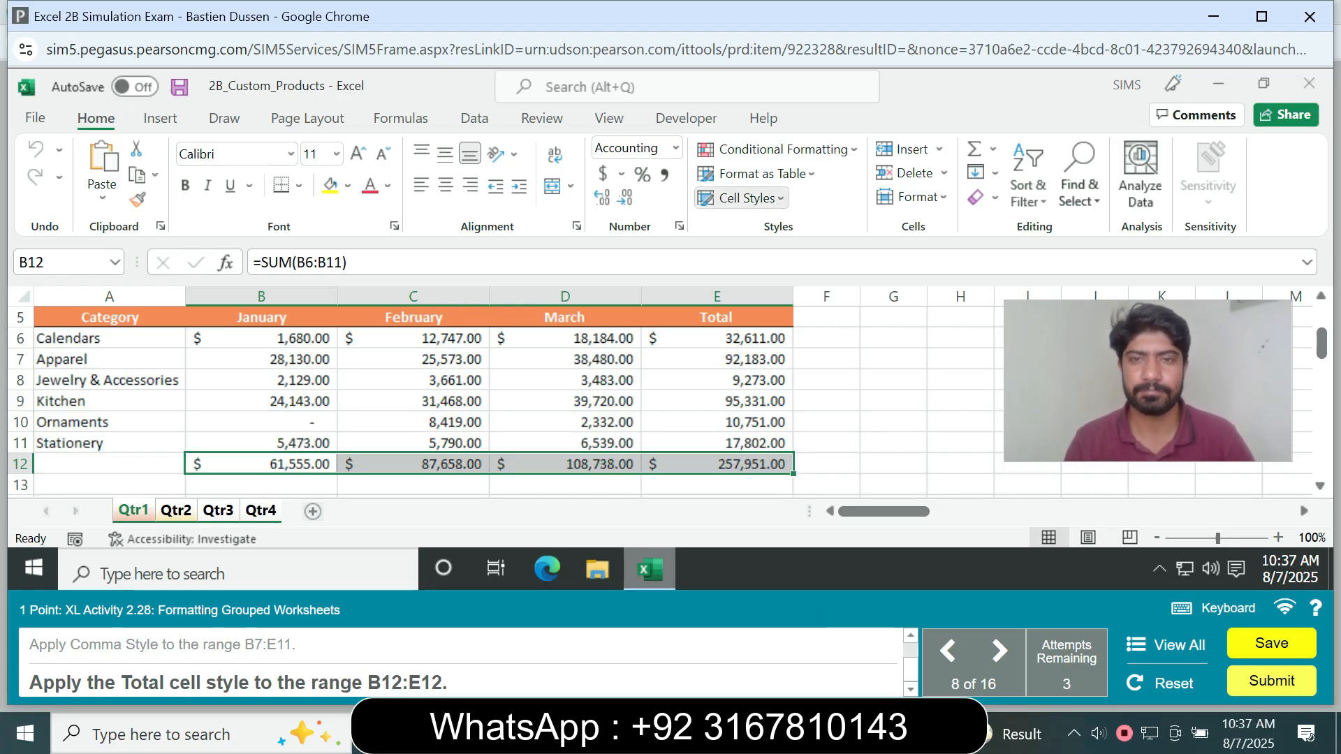
{"action": "left_click", "coordinate": [742, 197]}
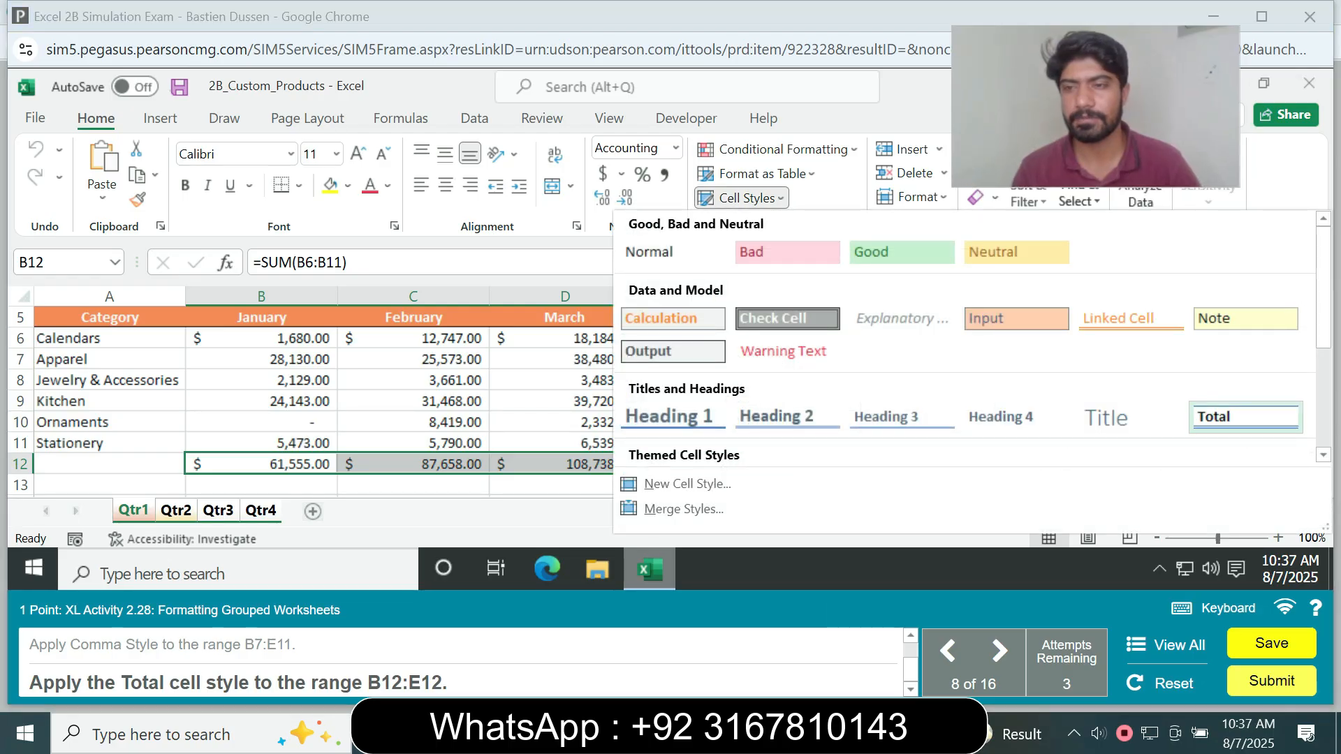
{"action": "left_click", "coordinate": [1210, 416]}
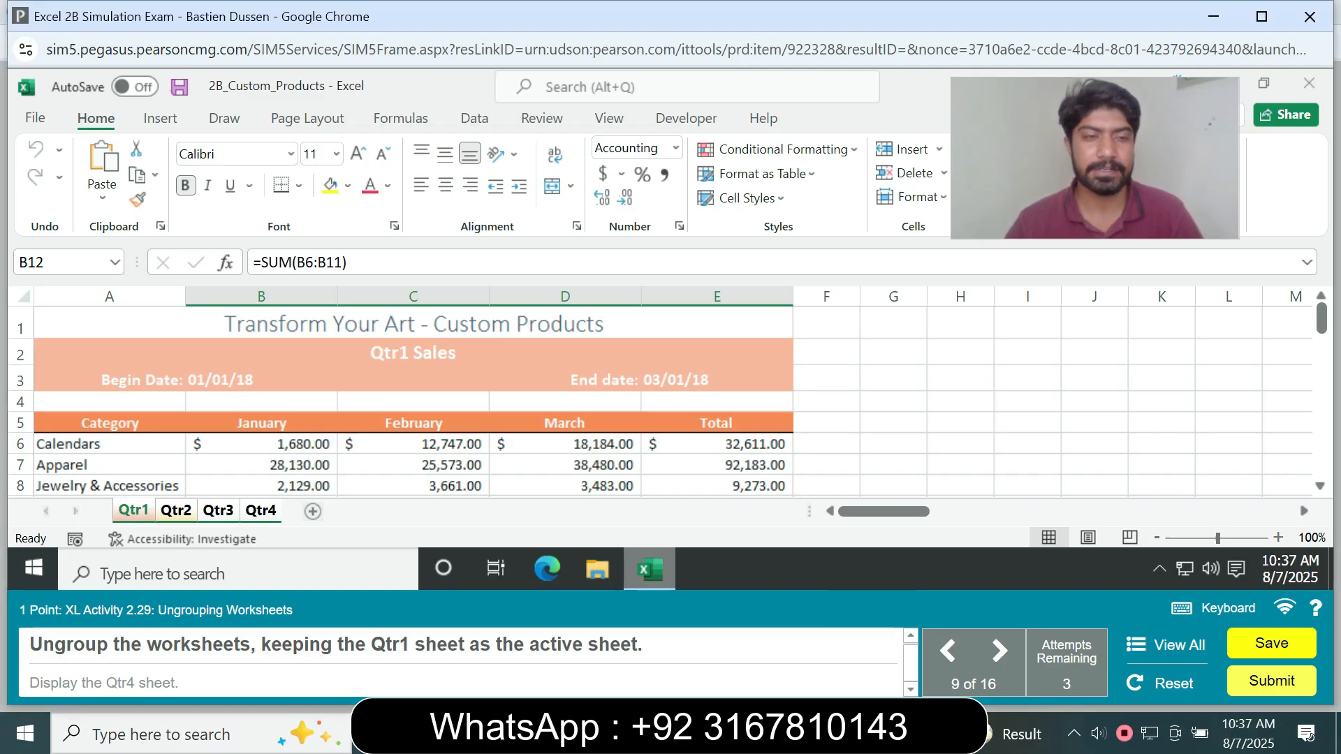
Ungroup the worksheets with Qtr1 kept active and display the Qtr4 sheet.
{"action": "right_click", "coordinate": [131, 512]}
{"action": "left_click", "coordinate": [207, 504]}
{"action": "left_click", "coordinate": [255, 511]}
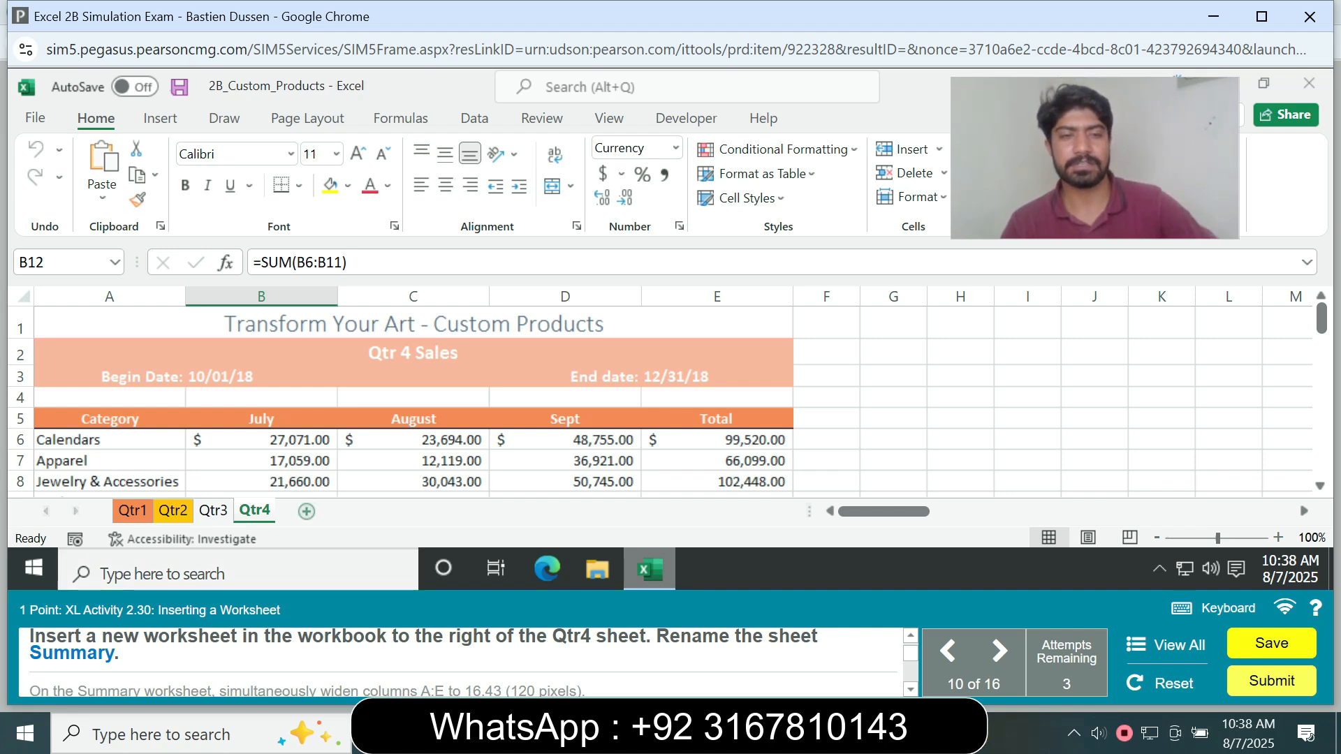
Insert a new worksheet after the Qtr4 sheet and rename it Summary.
{"action": "left_click", "coordinate": [306, 512]}
{"action": "right_click", "coordinate": [307, 512]}
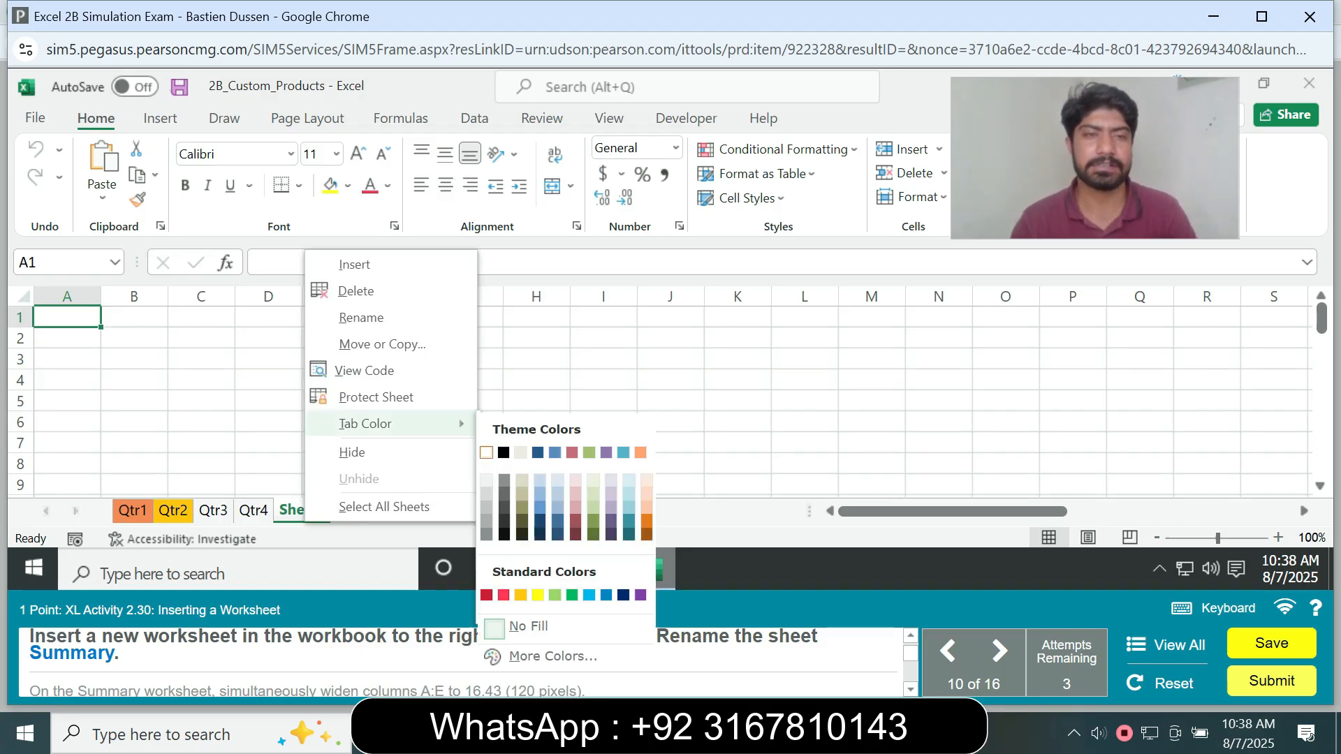
{"action": "left_click", "coordinate": [349, 317]}
{"action": "type", "text": "S"}
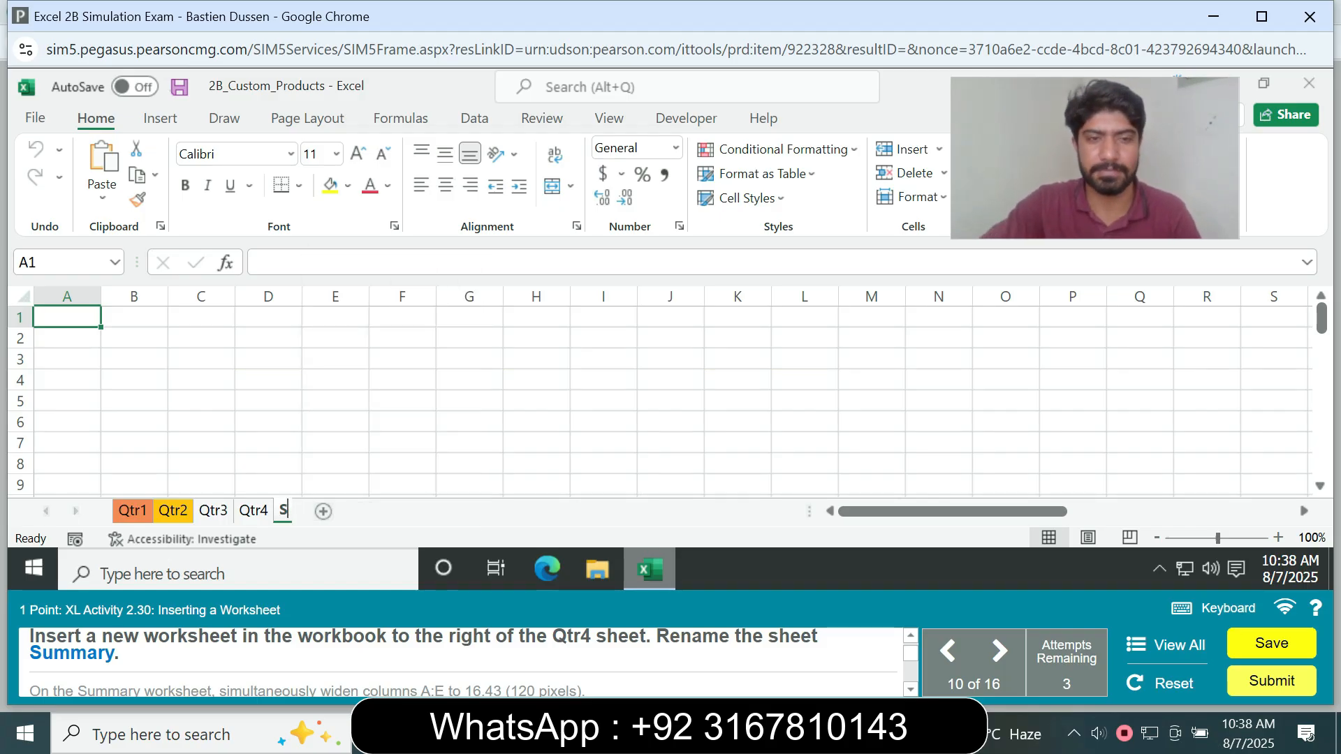
{"action": "type", "text": "ummary"}
{"action": "key", "text": "Return"}
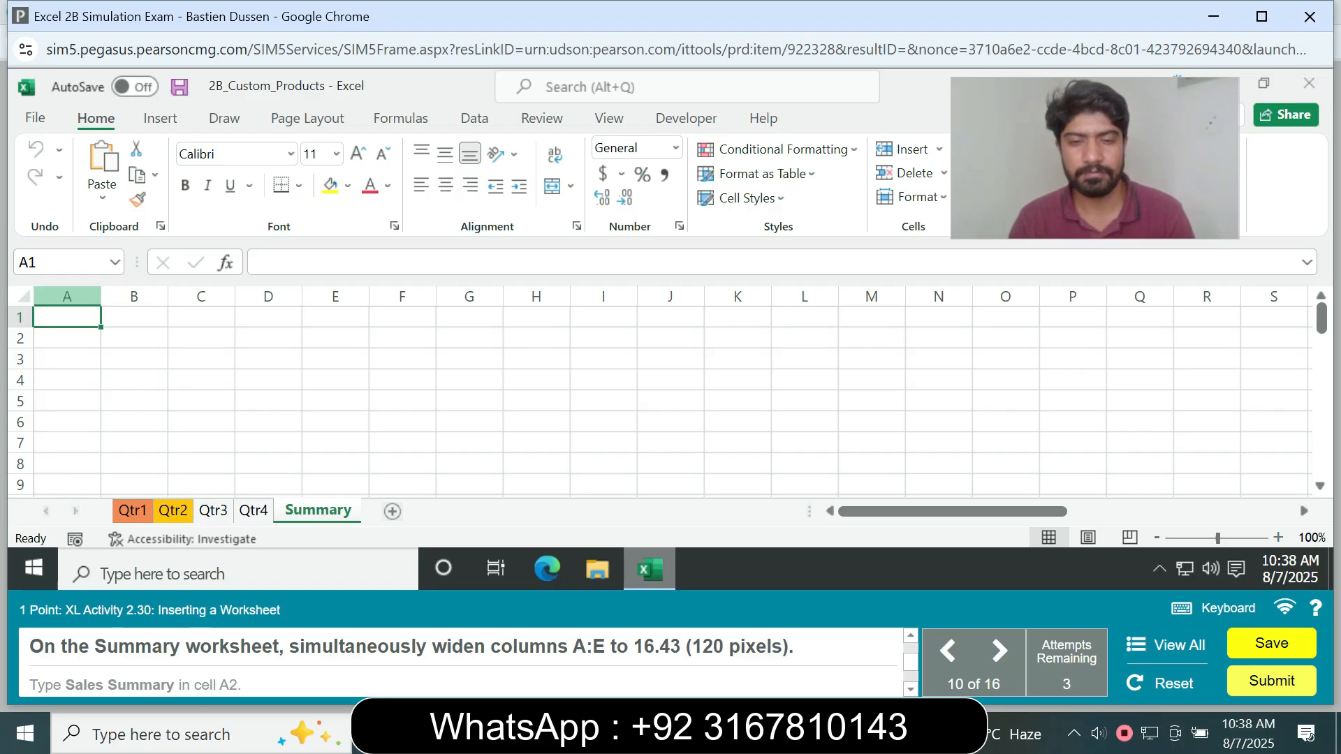
Widen columns A:E of the Summary worksheet simultaneously to 16.43 (120 pixels).
{"action": "left_click", "coordinate": [67, 297]}
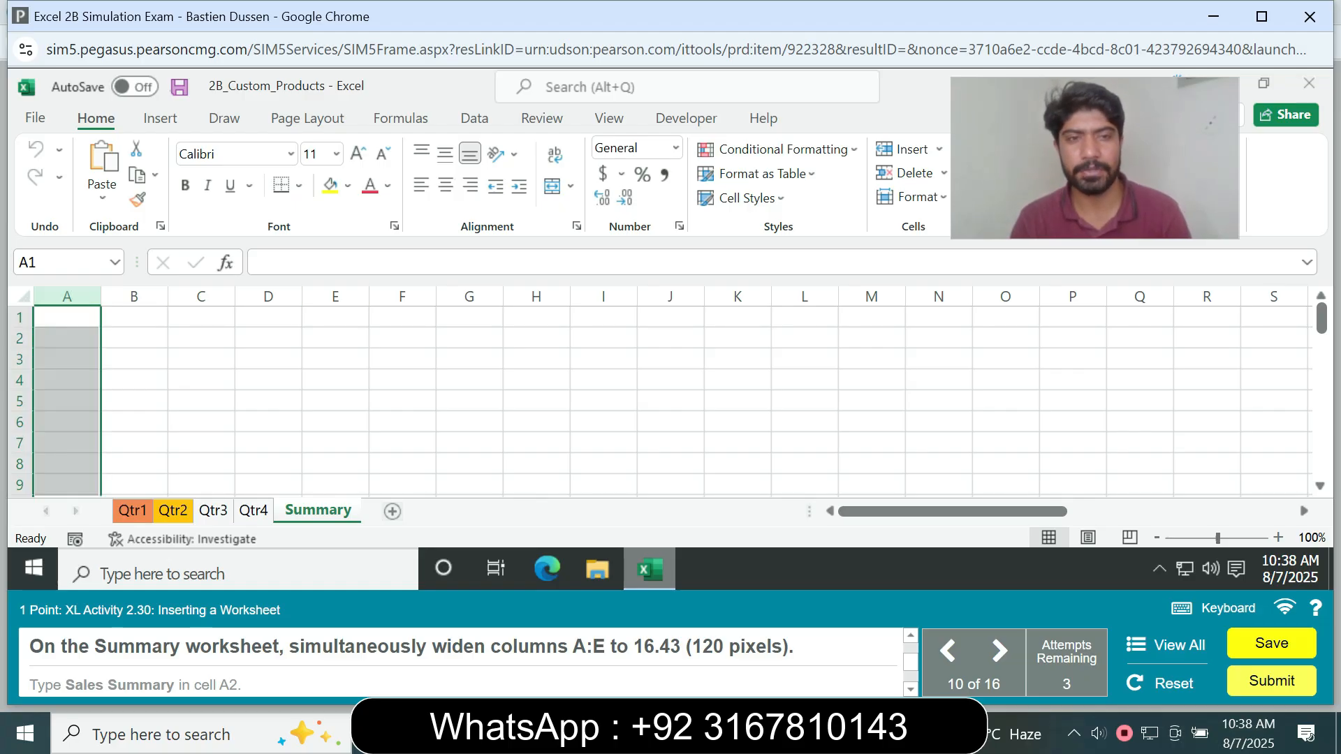
{"action": "left_click", "coordinate": [336, 297], "text": "shift"}
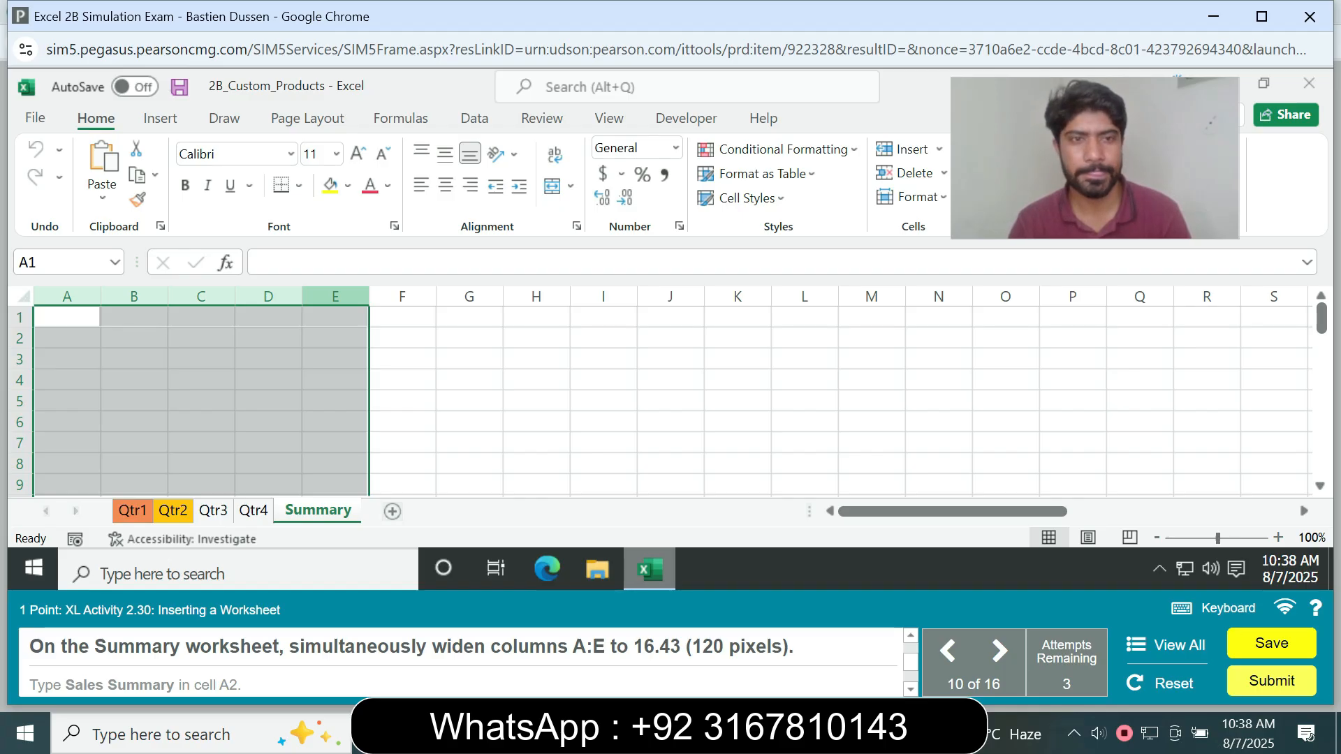
{"action": "left_click_drag", "start_coordinate": [369, 297], "coordinate": [433, 297]}
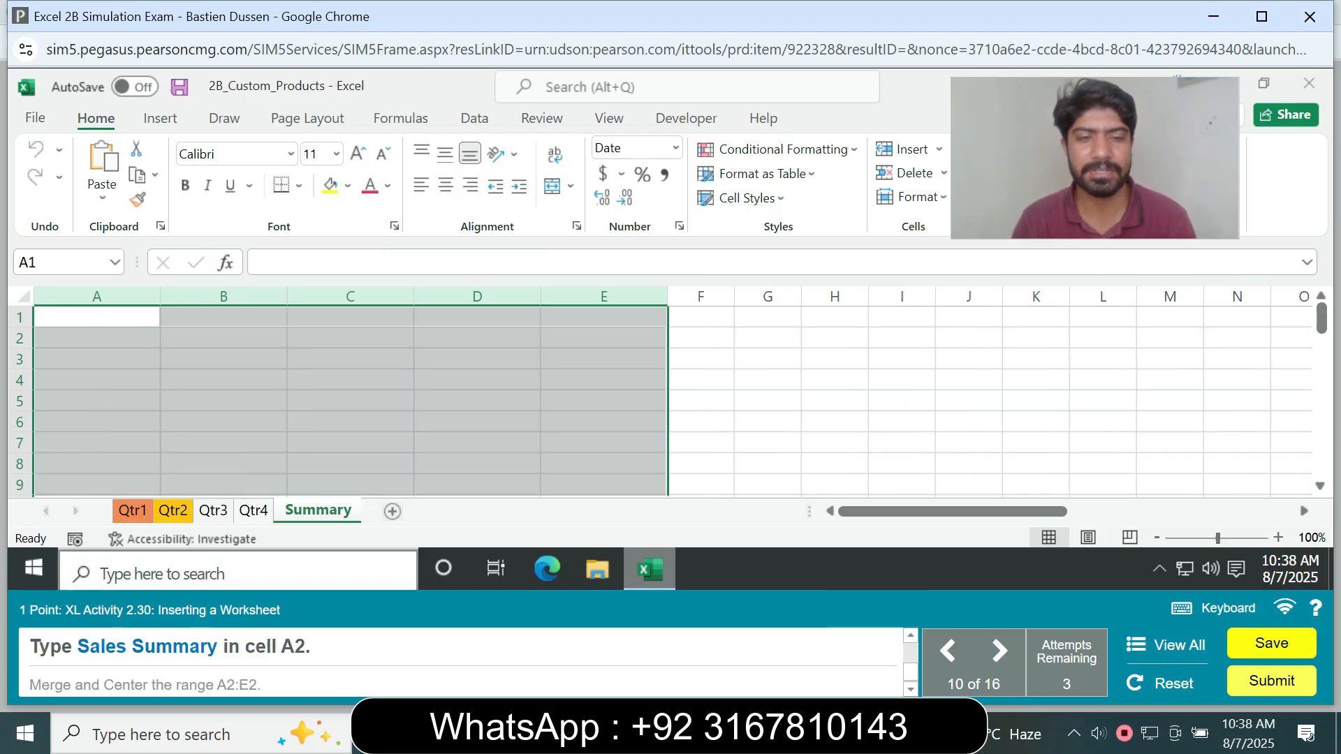
Enter the text Sales Summary in cell A2 of the Summary worksheet.
{"action": "left_click", "coordinate": [97, 338]}
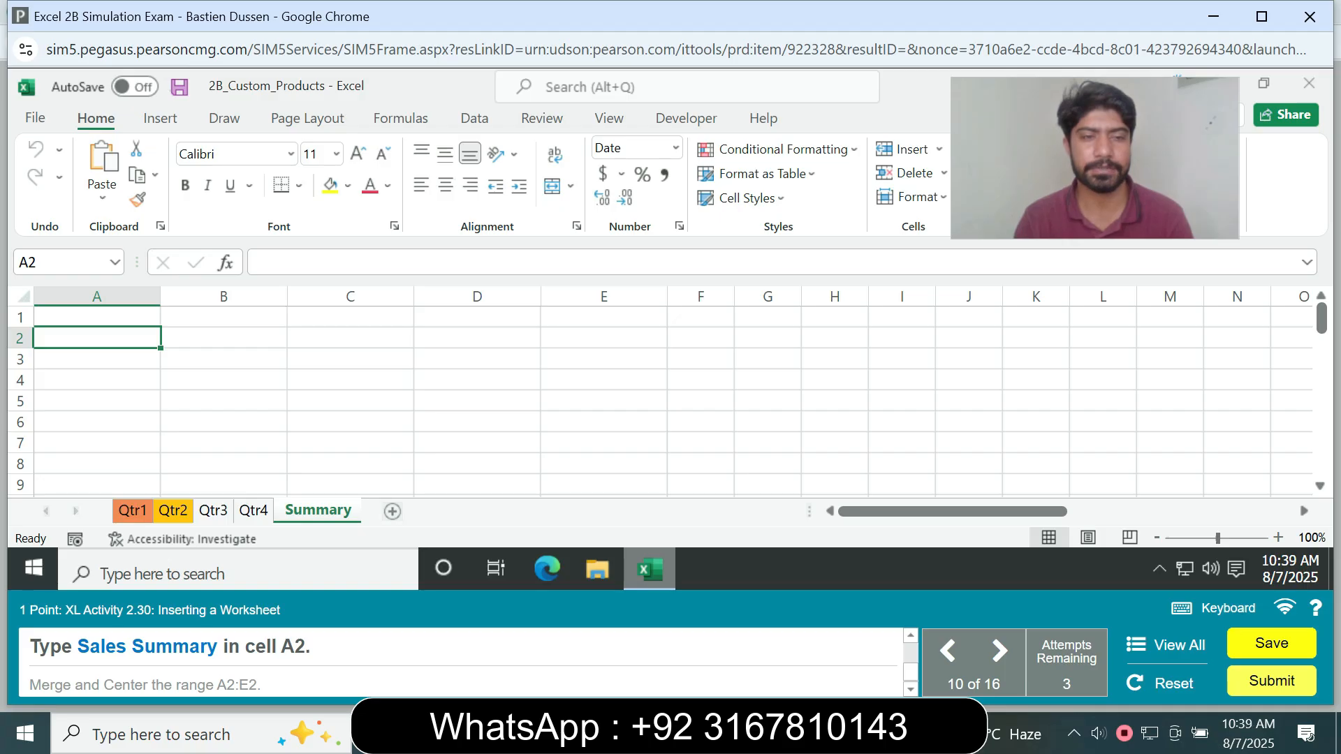
{"action": "type", "text": "S"}
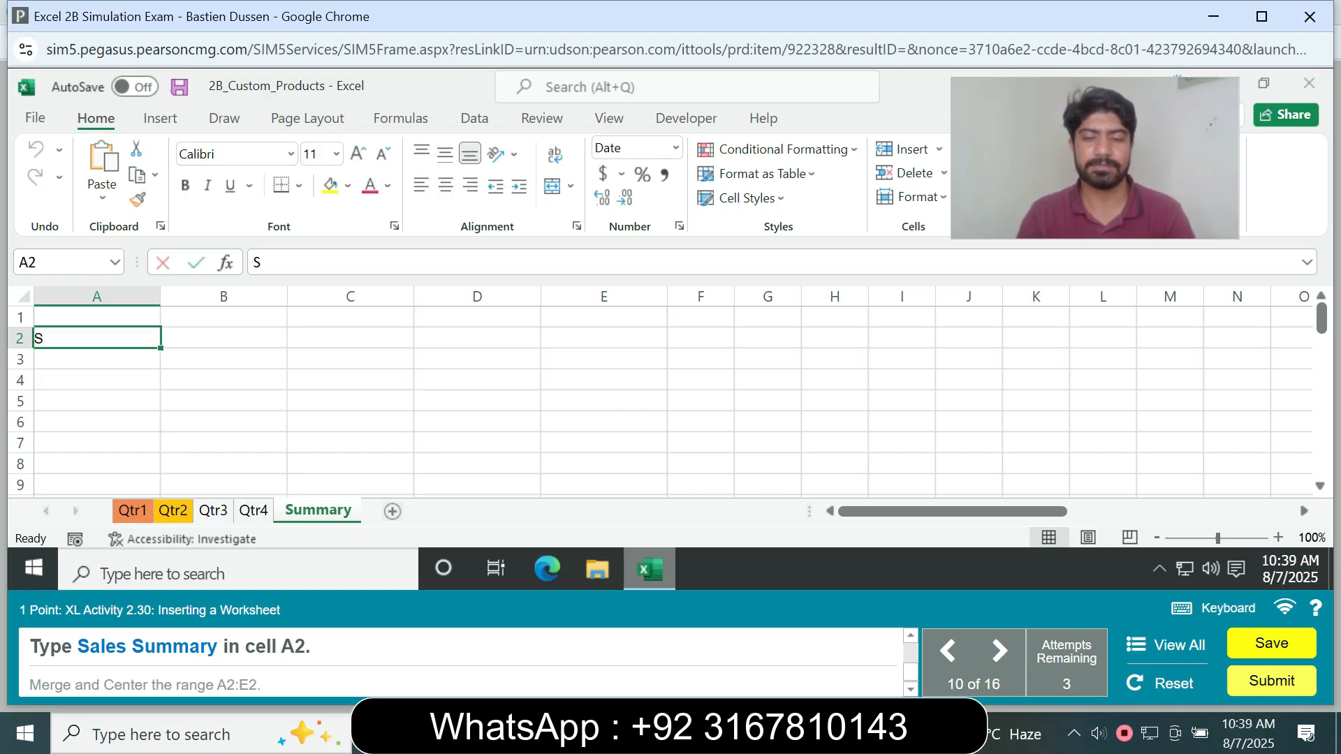
{"action": "type", "text": "ales S"}
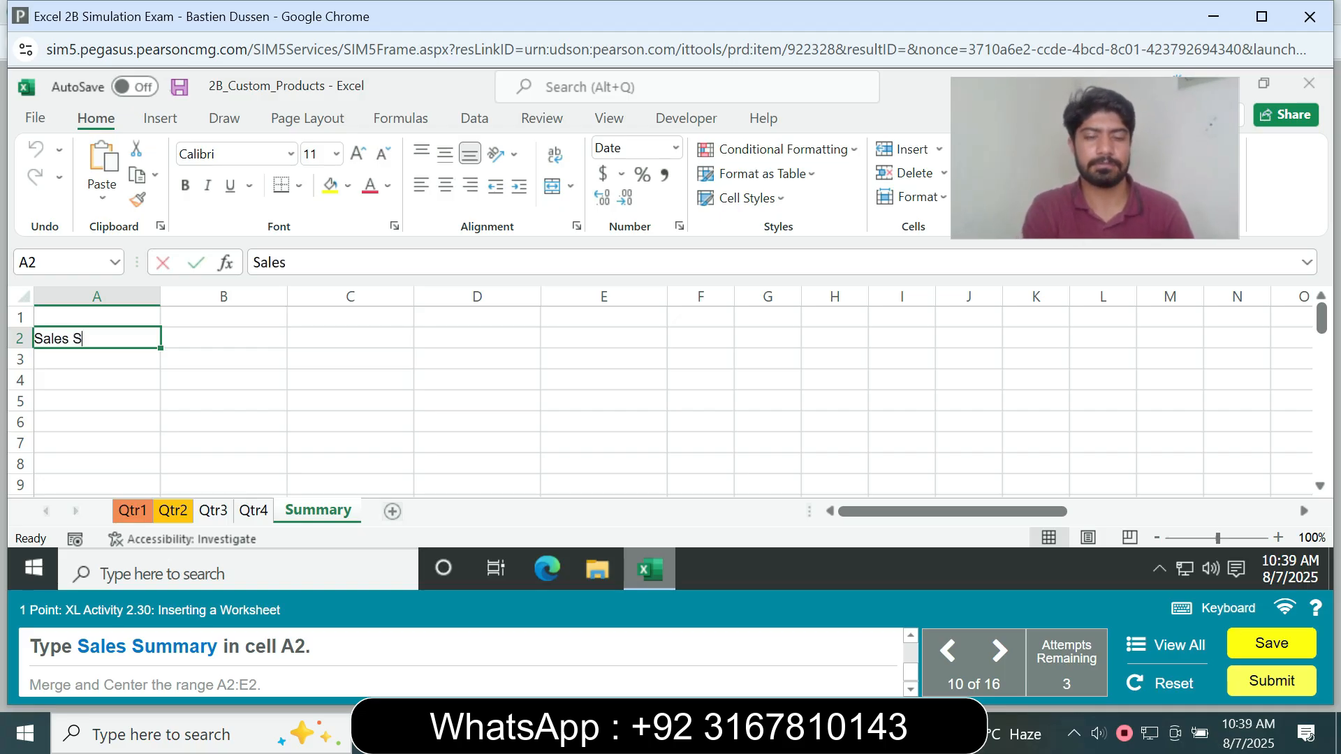
{"action": "type", "text": "ummary"}
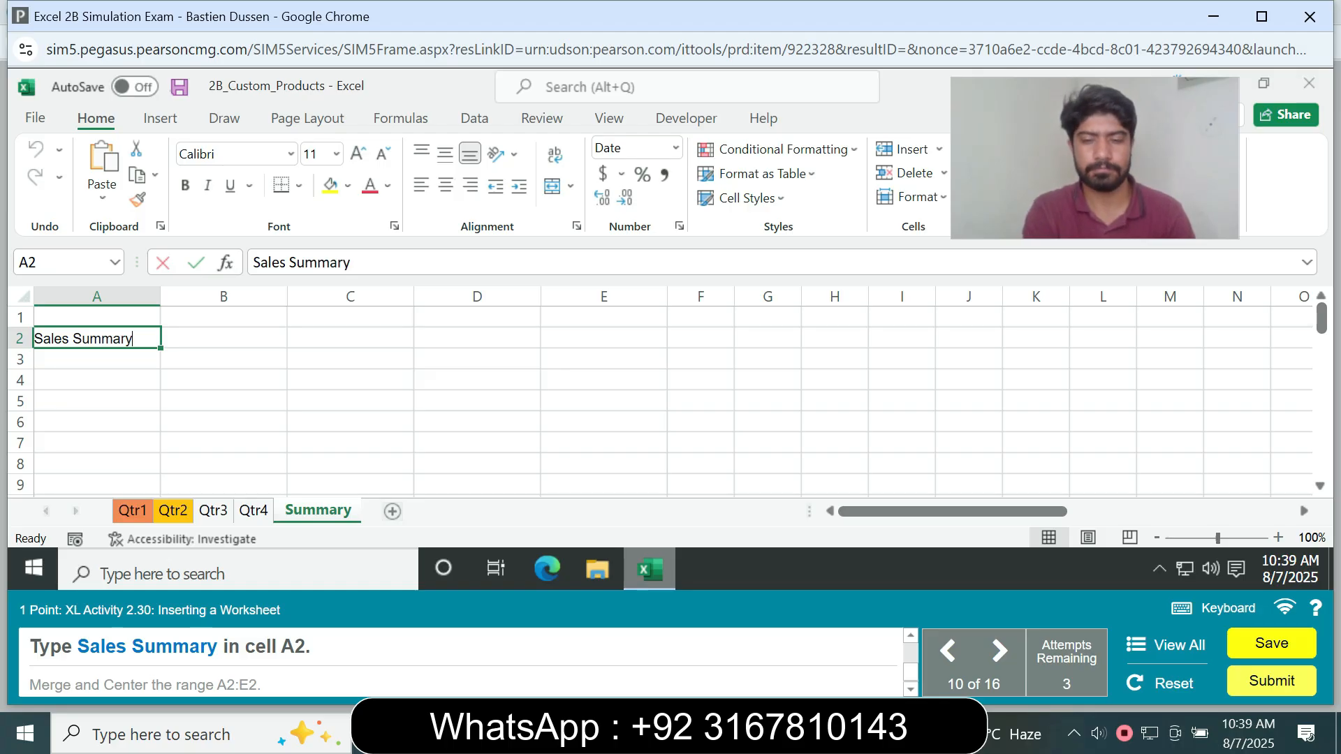
{"action": "key", "text": "Return"}
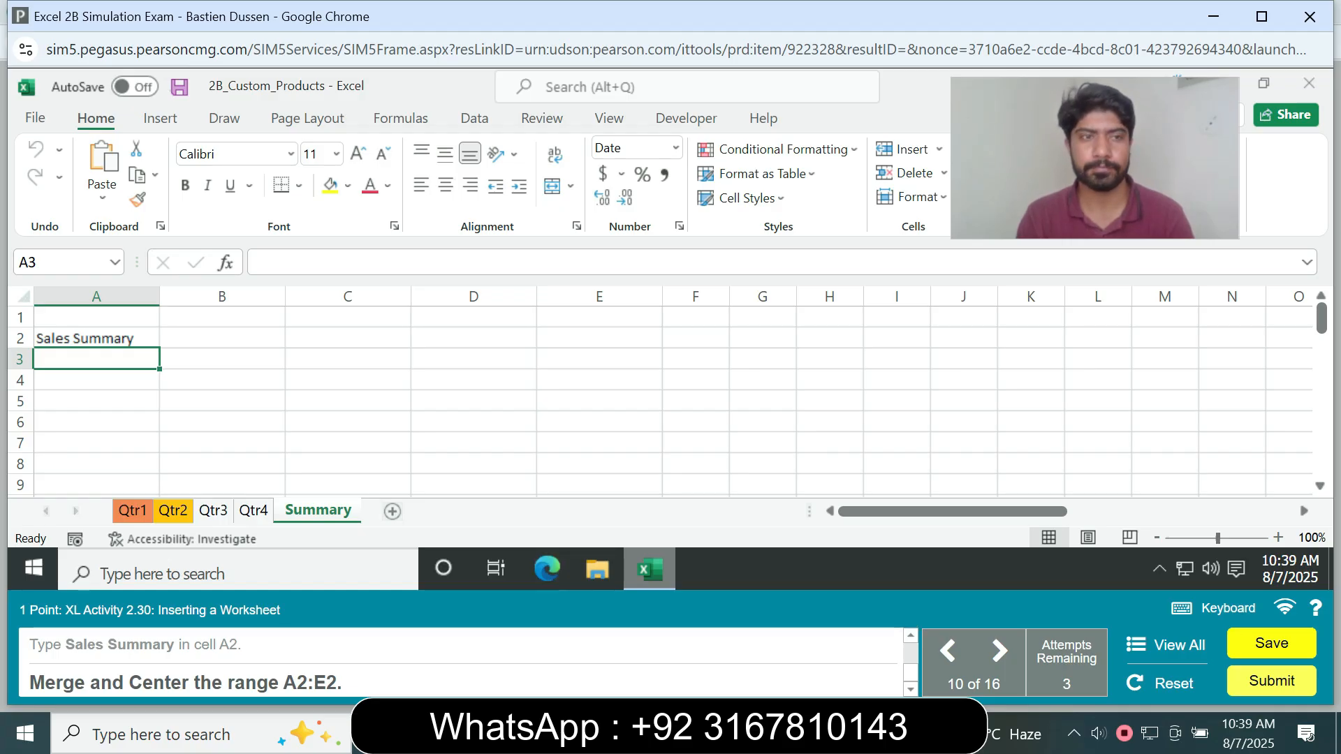
Merge and center the range A2:E2 on the Summary worksheet.
{"action": "left_click", "coordinate": [60, 262]}
{"action": "type", "text": "A"}
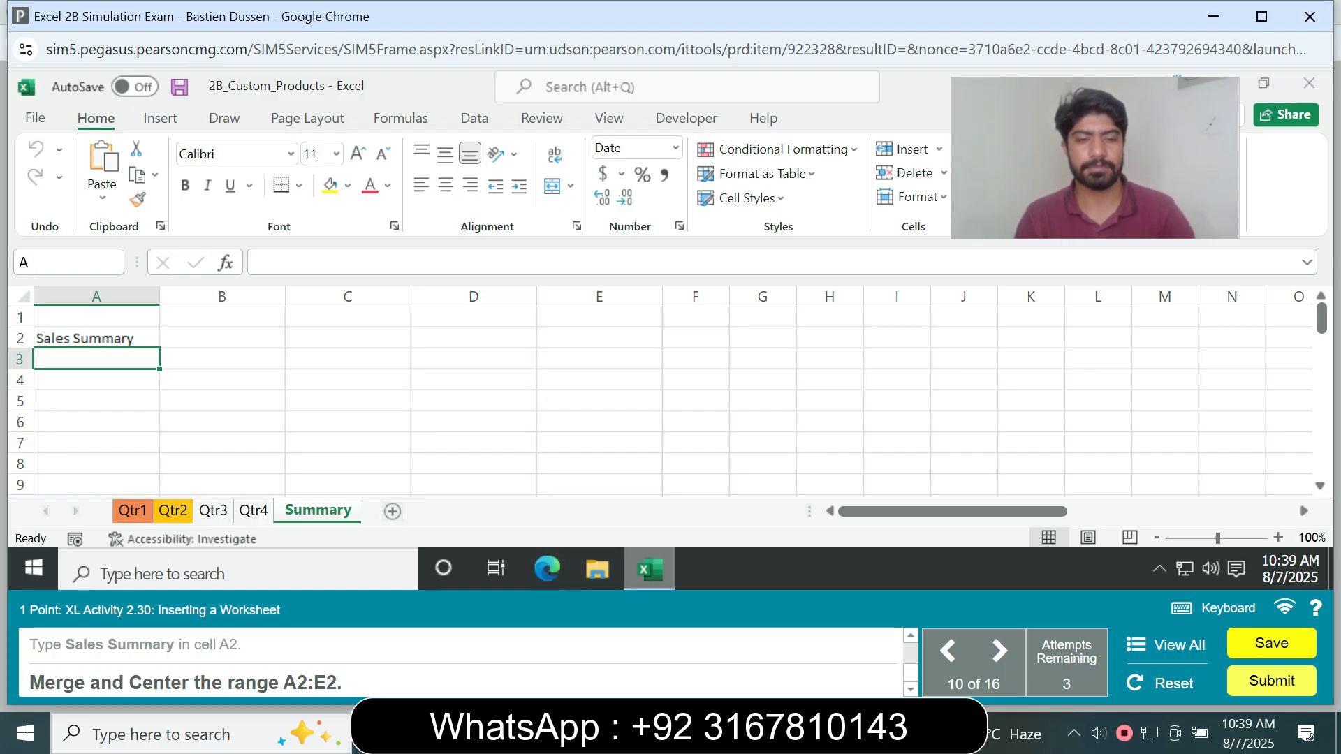
{"action": "type", "text": "2:E2"}
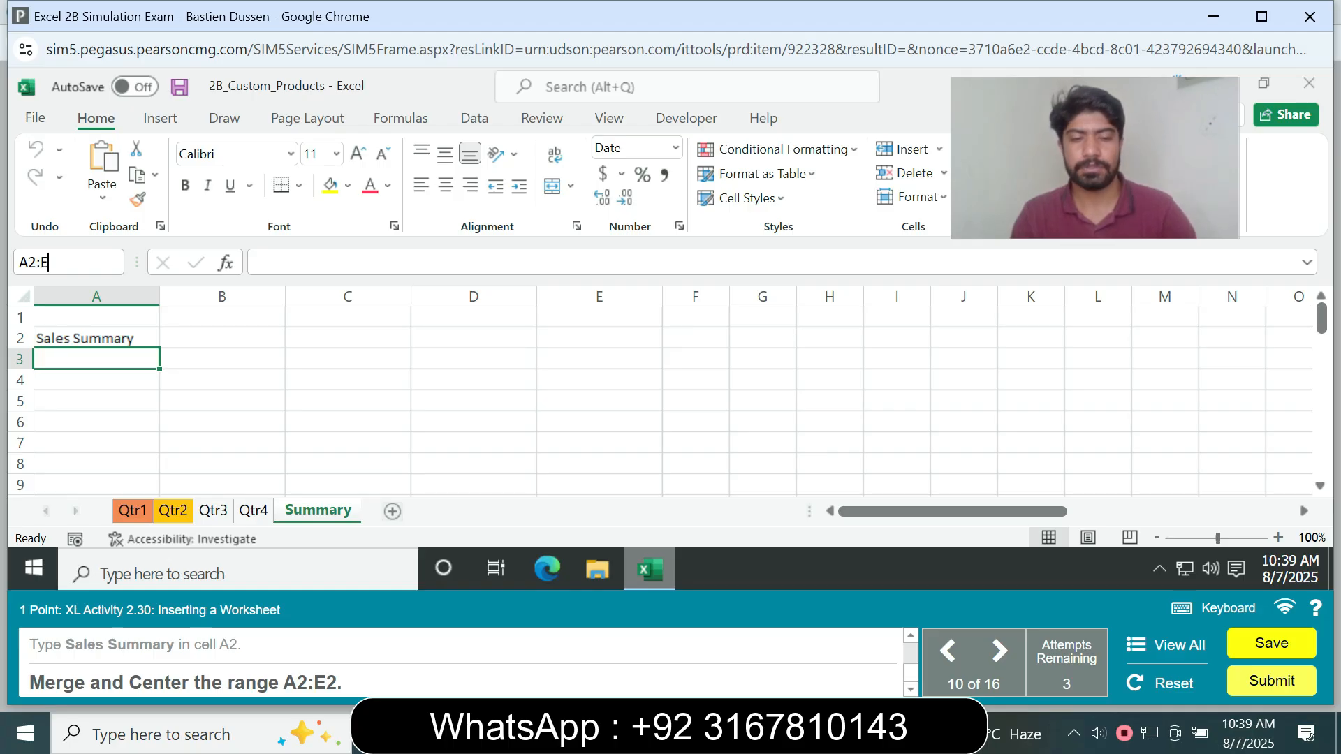
{"action": "key", "text": "Return"}
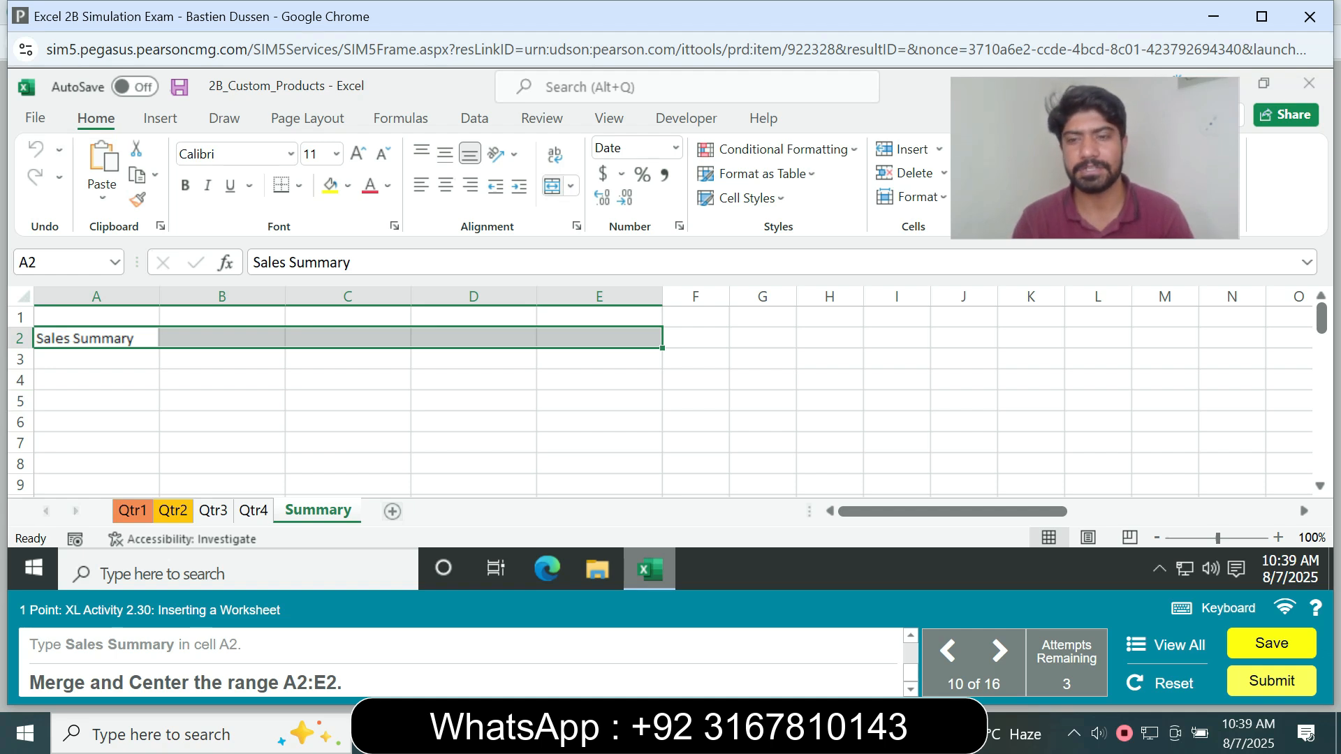
{"action": "left_click", "coordinate": [553, 186]}
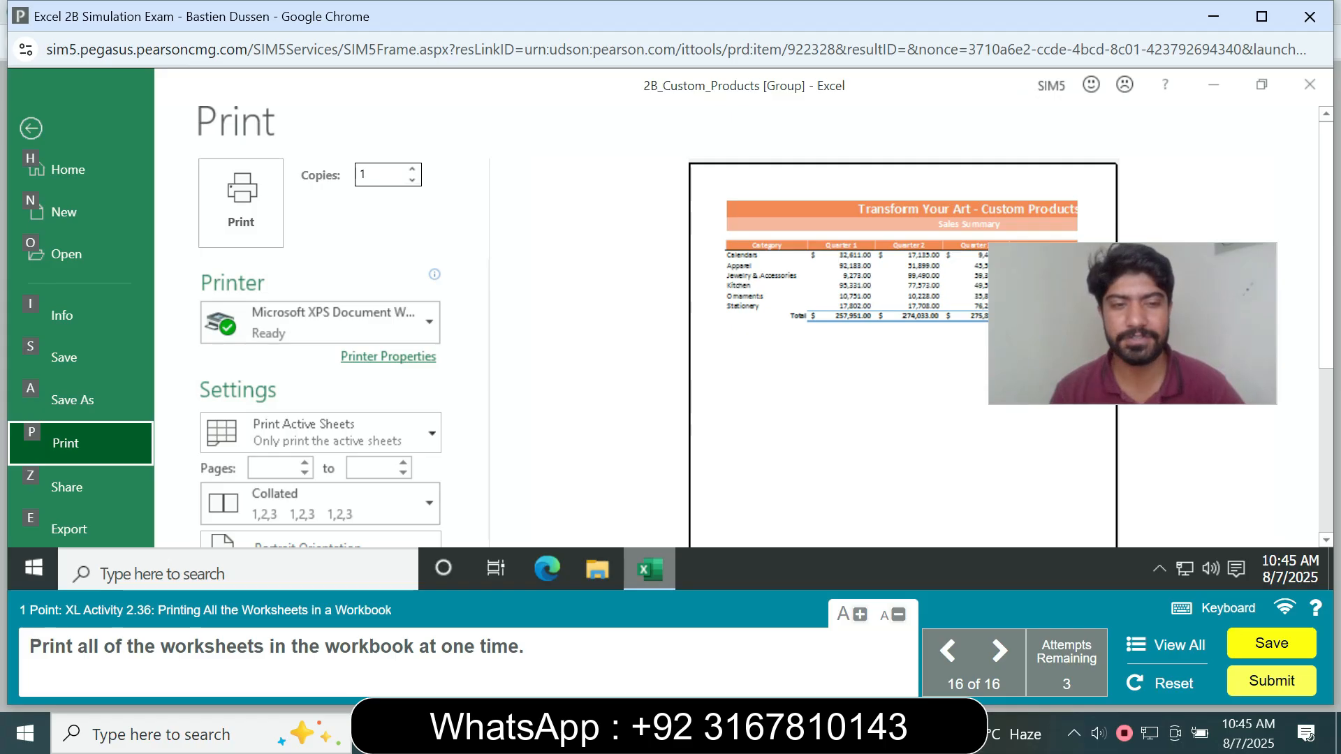
Print all the grouped worksheets of 2B_Custom_Products at one time and submit the finished assignment.
{"action": "left_click", "coordinate": [241, 203]}
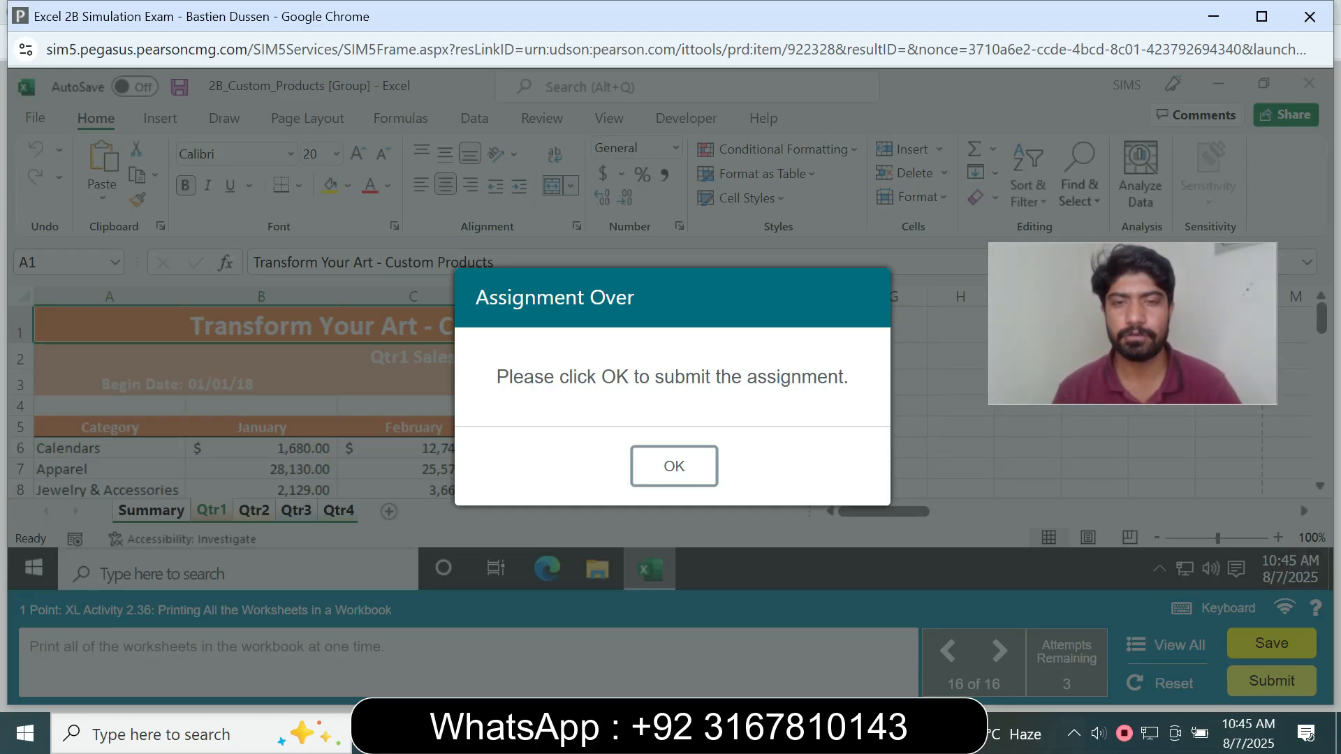
{"action": "left_click", "coordinate": [674, 465]}
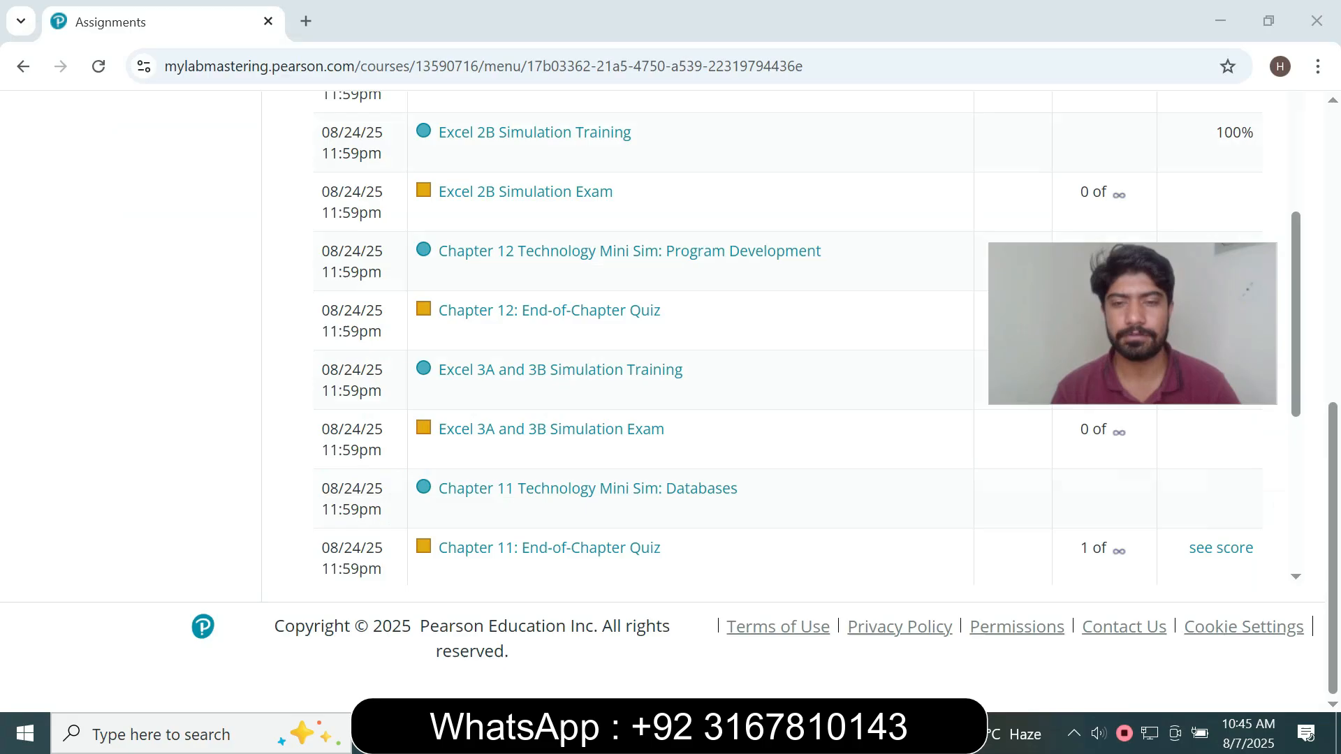
Examine the Quiz Summary of the submitted Excel 2B Simulation Exam, including its score line.
{"action": "mouse_move", "coordinate": [693, 733]}
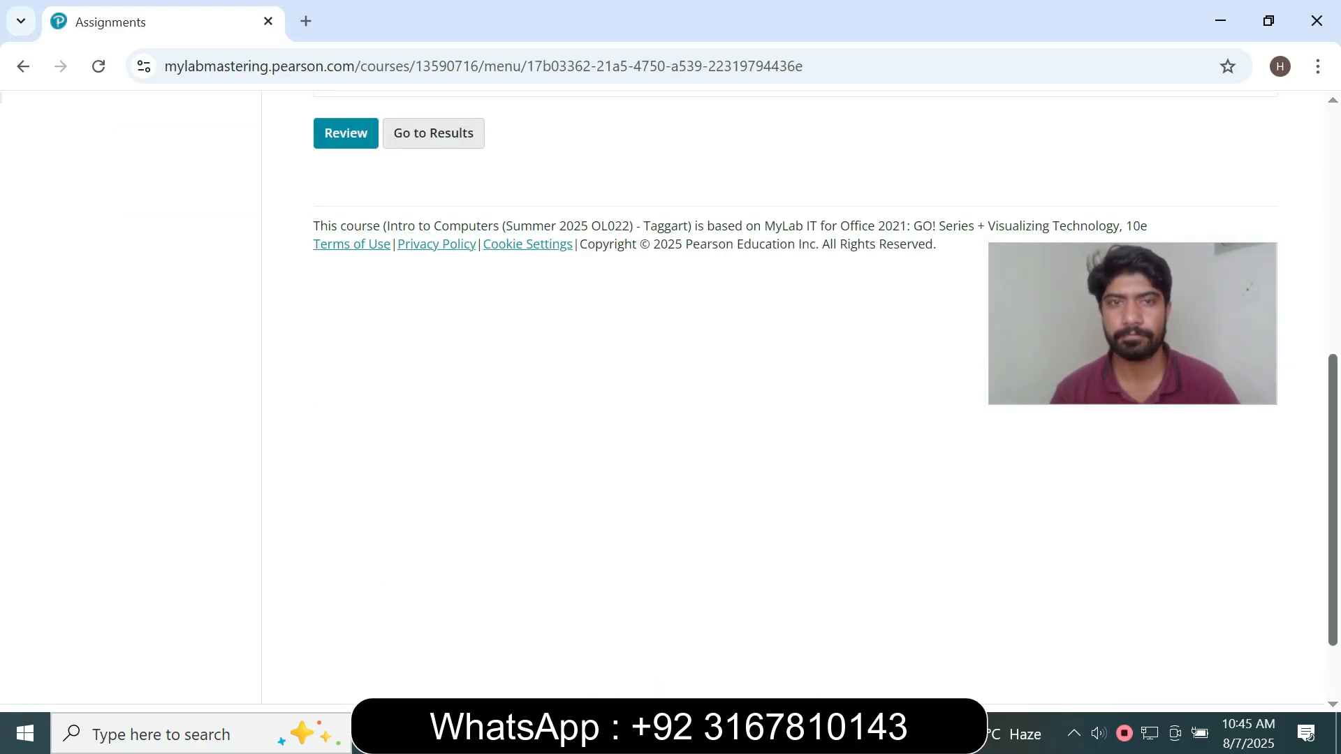
{"action": "scroll", "coordinate": [670, 399], "scroll_direction": "up", "scroll_amount": 5}
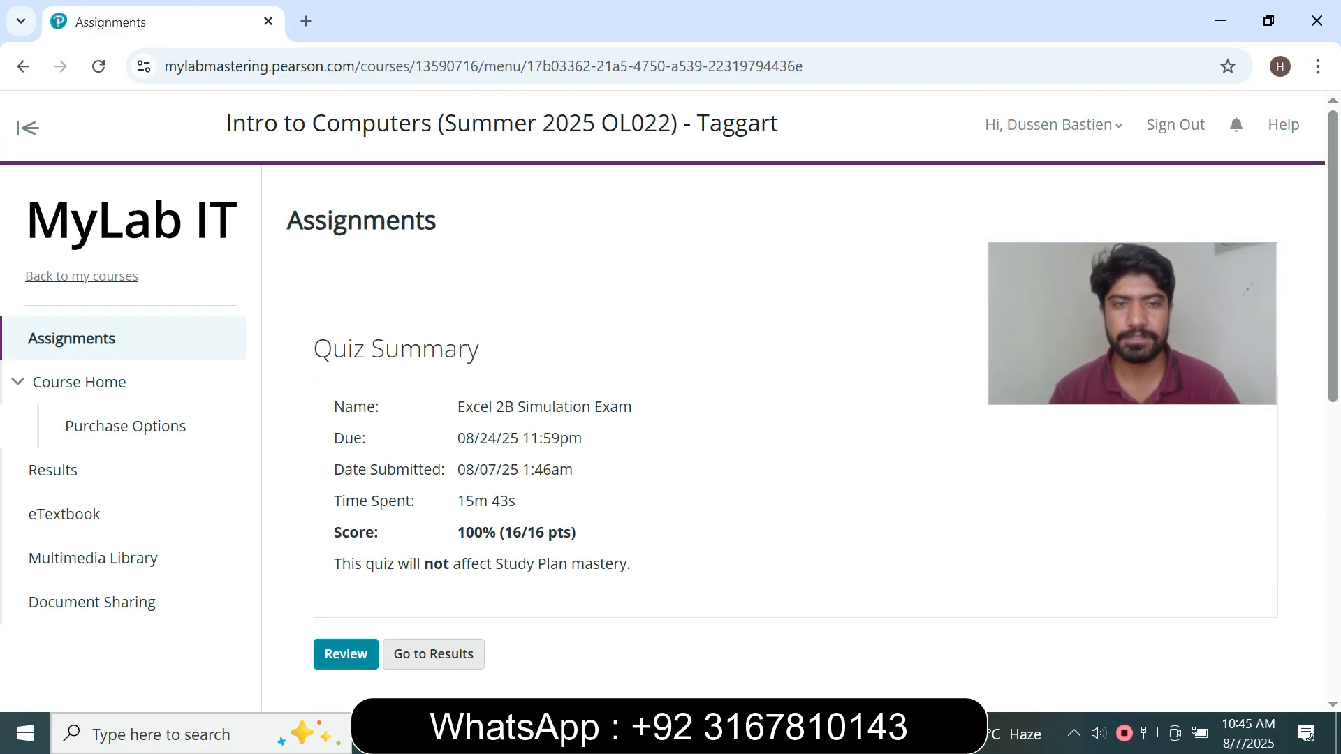
{"action": "left_click_drag", "start_coordinate": [465, 407], "coordinate": [591, 535]}
{"action": "left_click", "coordinate": [629, 532]}
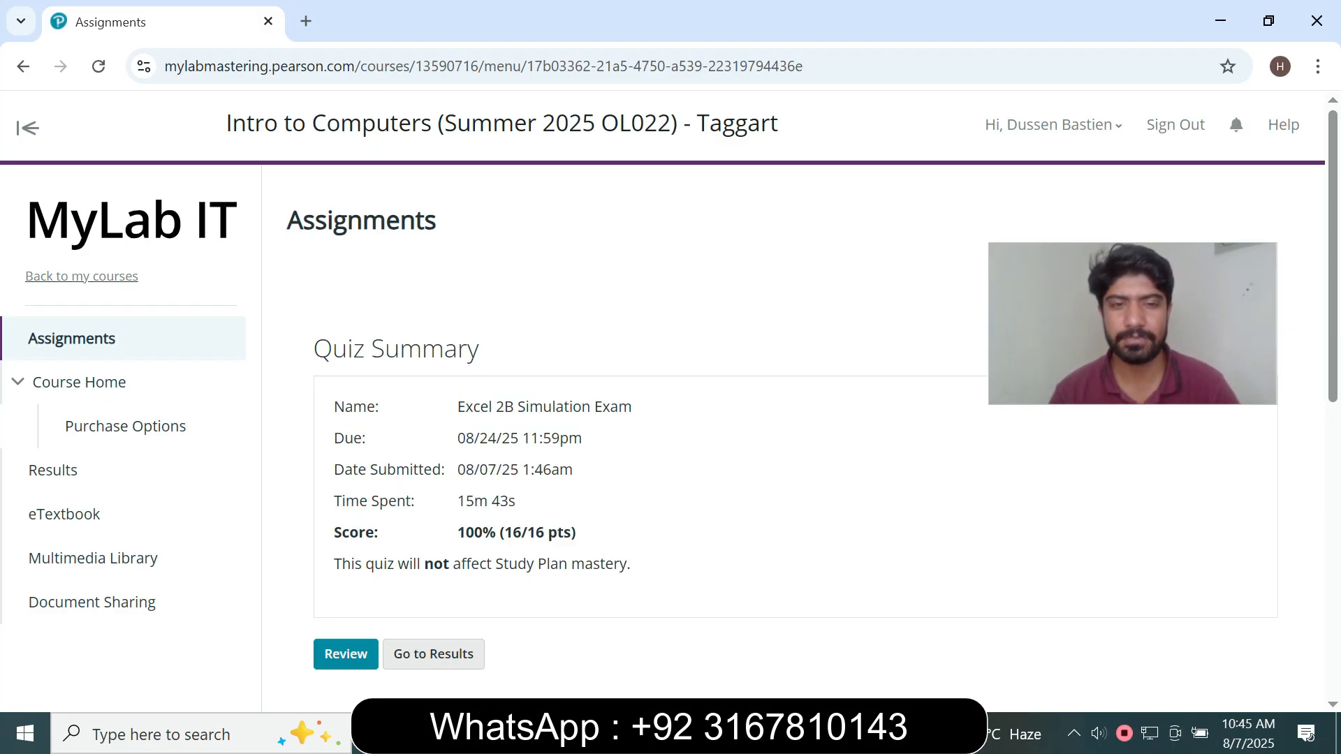
{"action": "left_click_drag", "start_coordinate": [458, 533], "coordinate": [591, 535]}
{"action": "left_click", "coordinate": [628, 535]}
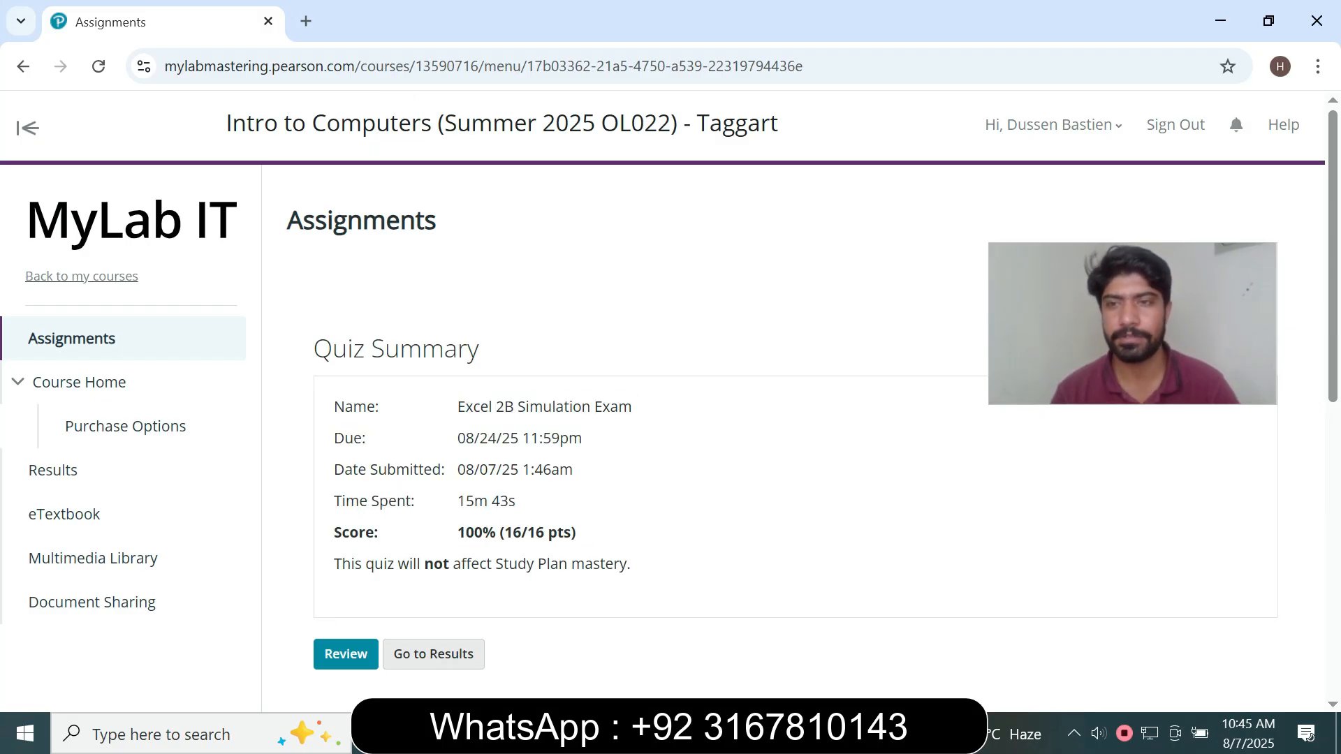